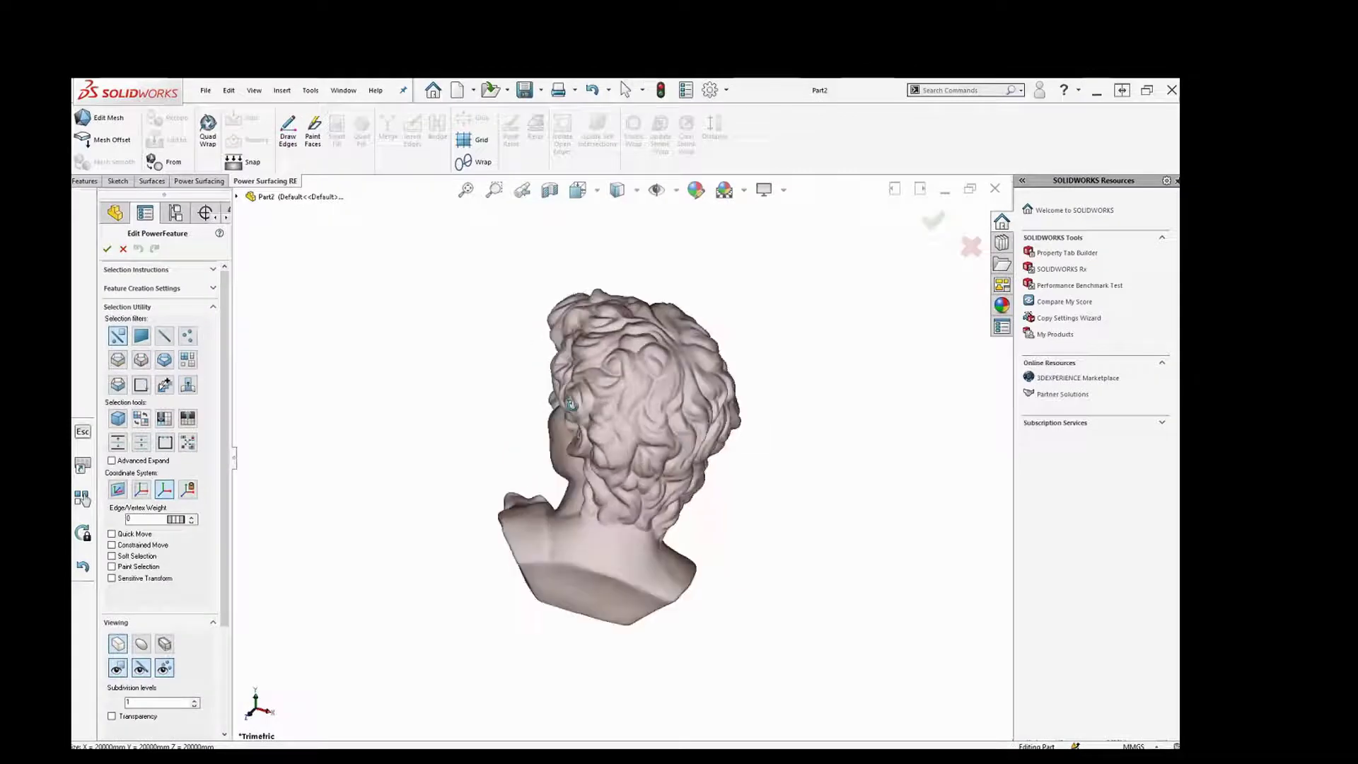
Examine the head bust mesh from the back, front and underside
middle_drag(496, 307, 516, 272)
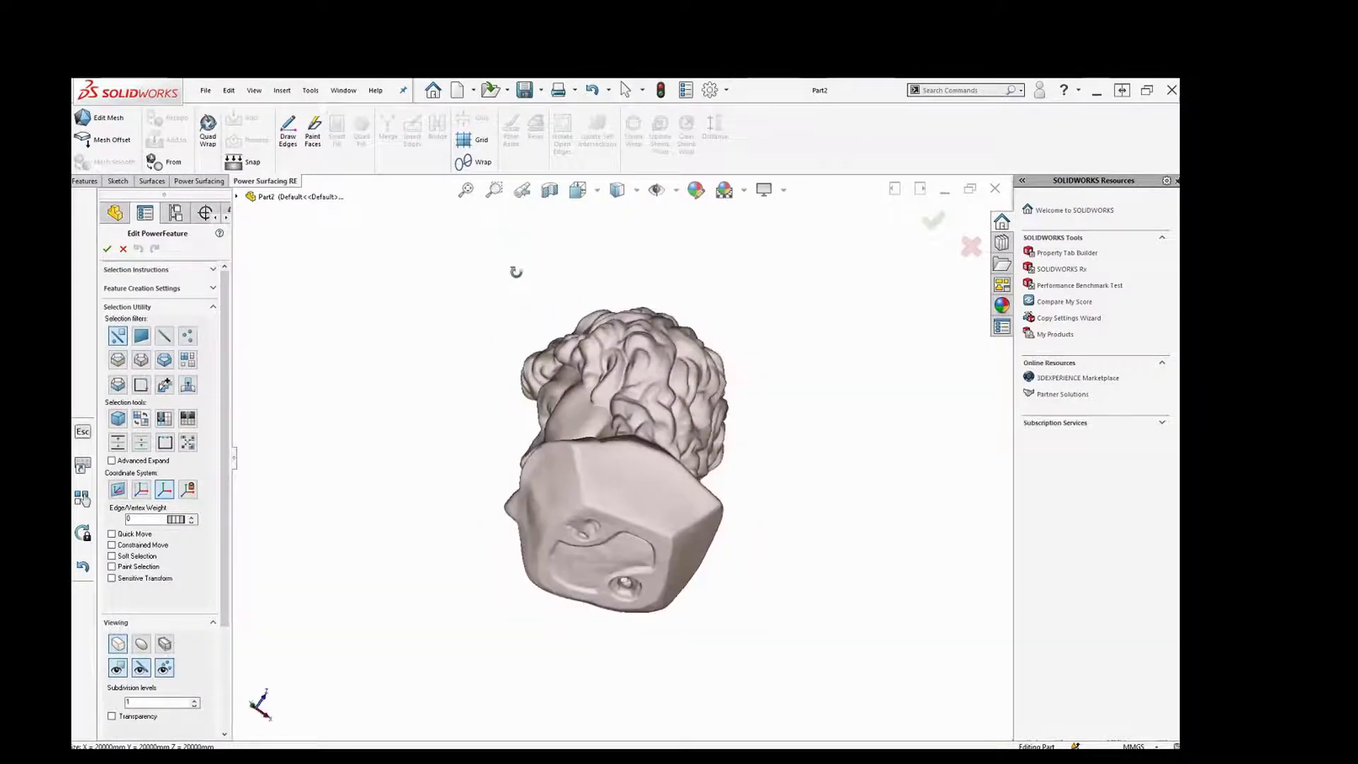
middle_drag(664, 393, 720, 369)
scroll(627, 423, down, 2)
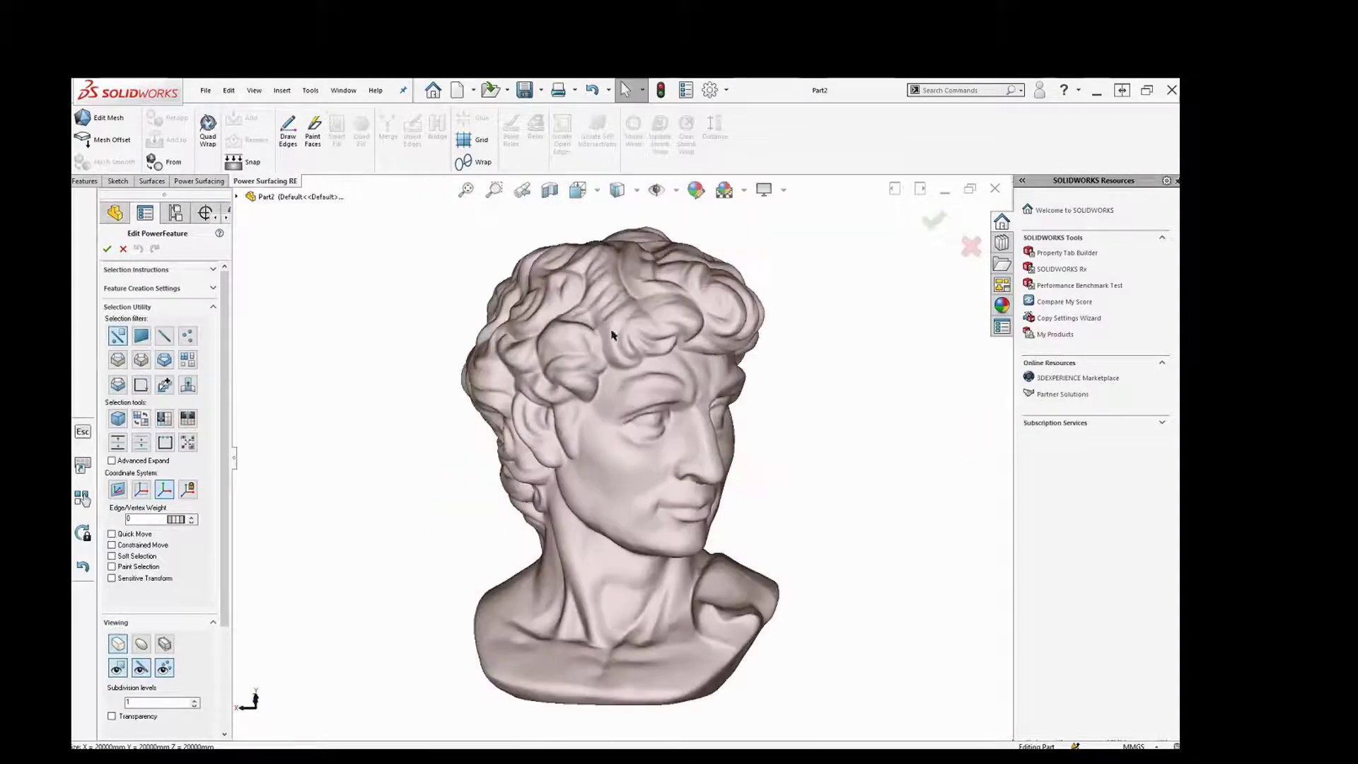
middle_drag(626, 473, 560, 472)
middle_drag(676, 325, 661, 188)
scroll(623, 665, down, 4)
scroll(677, 469, down, 5)
scroll(621, 364, up, 6)
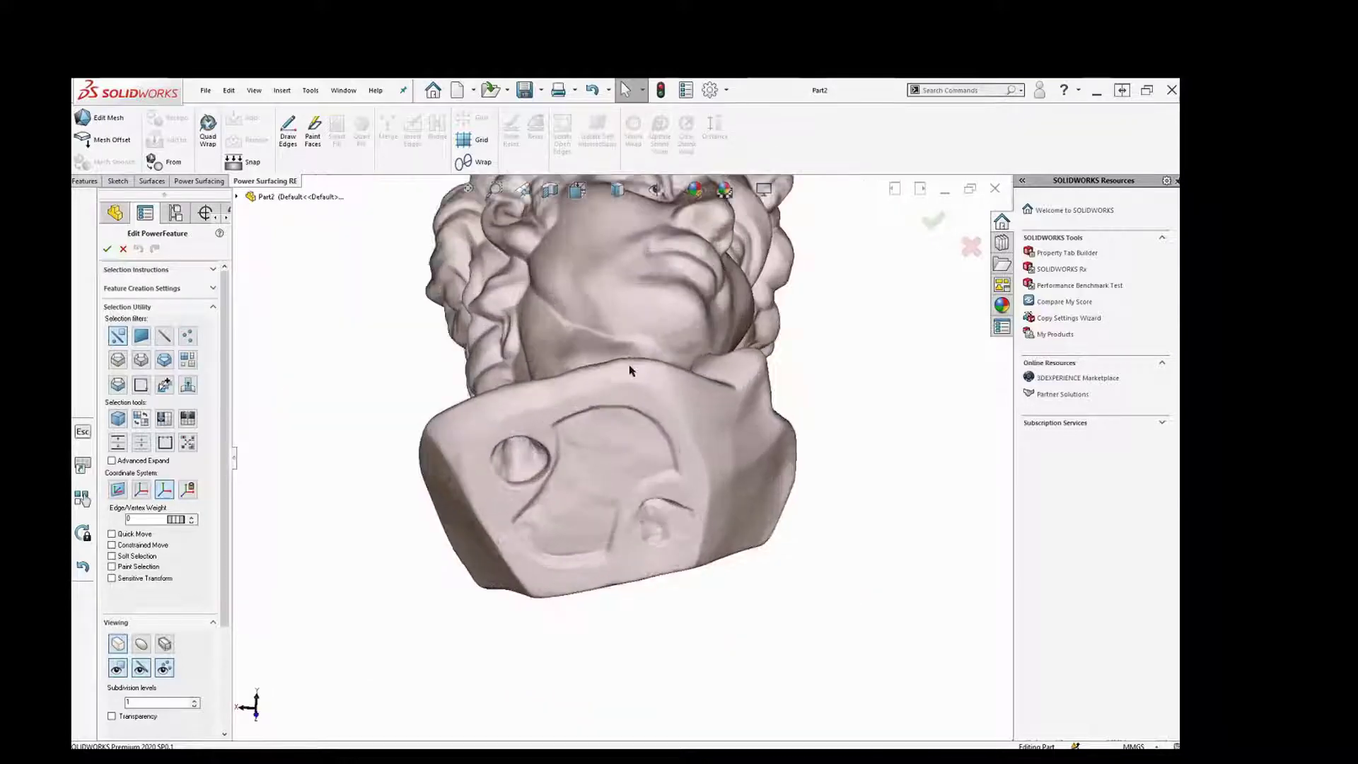
Open the reference mesh for editing and paint-select small face patches on the bust's flat underside around the recesses
click(106, 118)
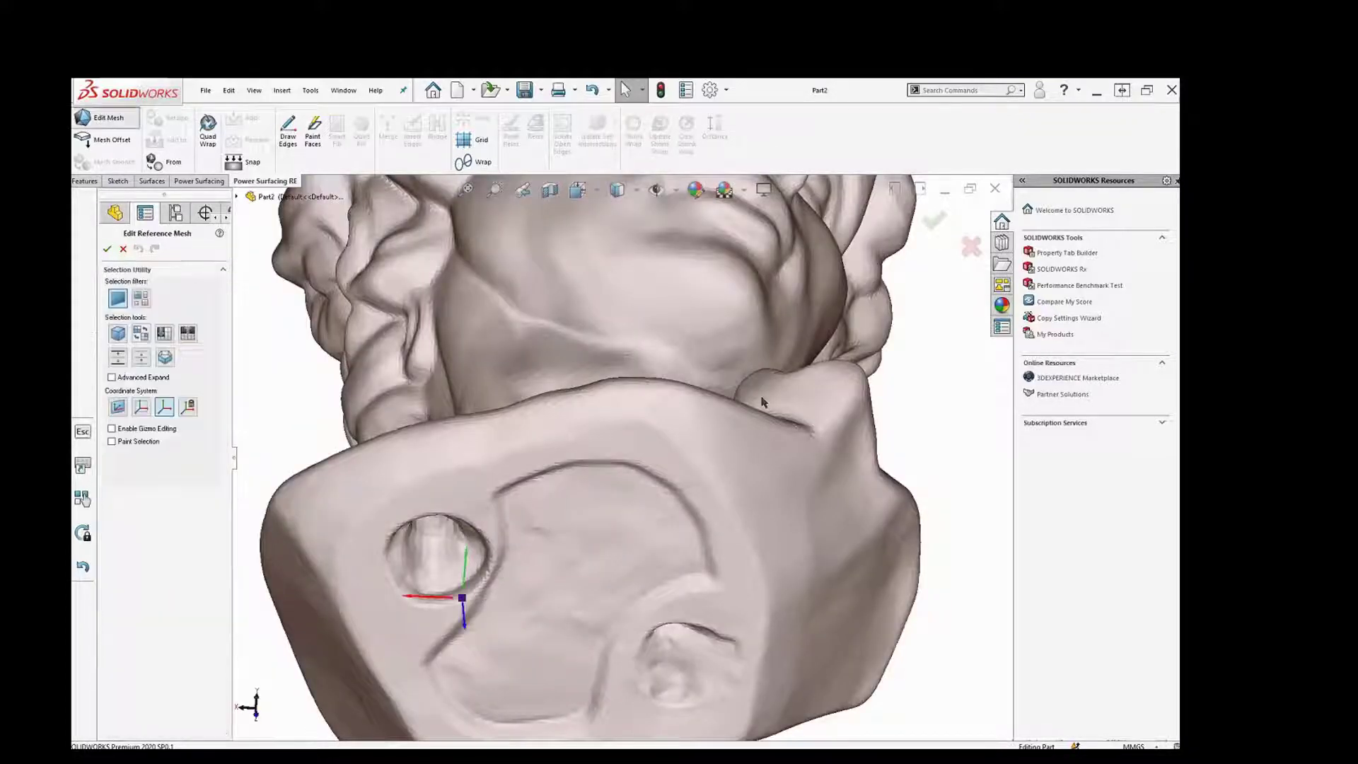
drag(456, 485, 443, 484)
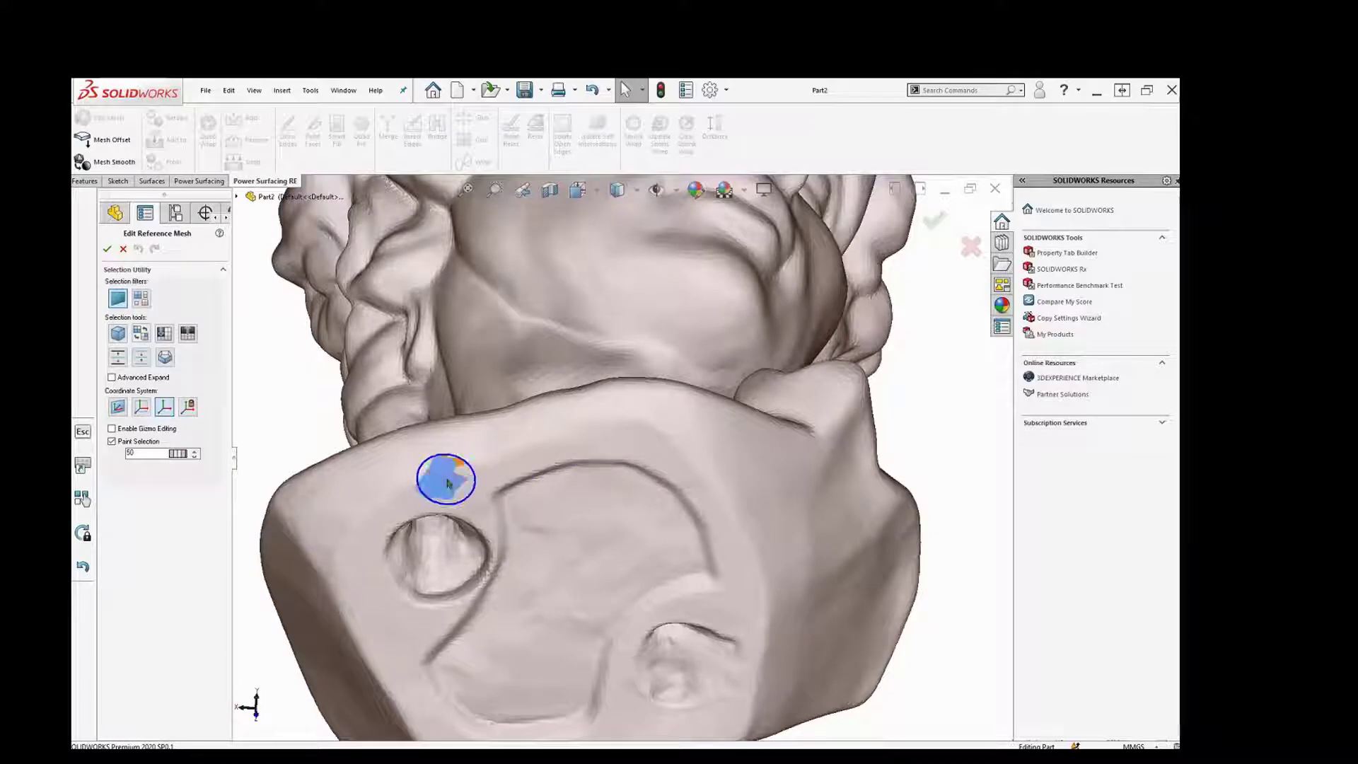
click(740, 610)
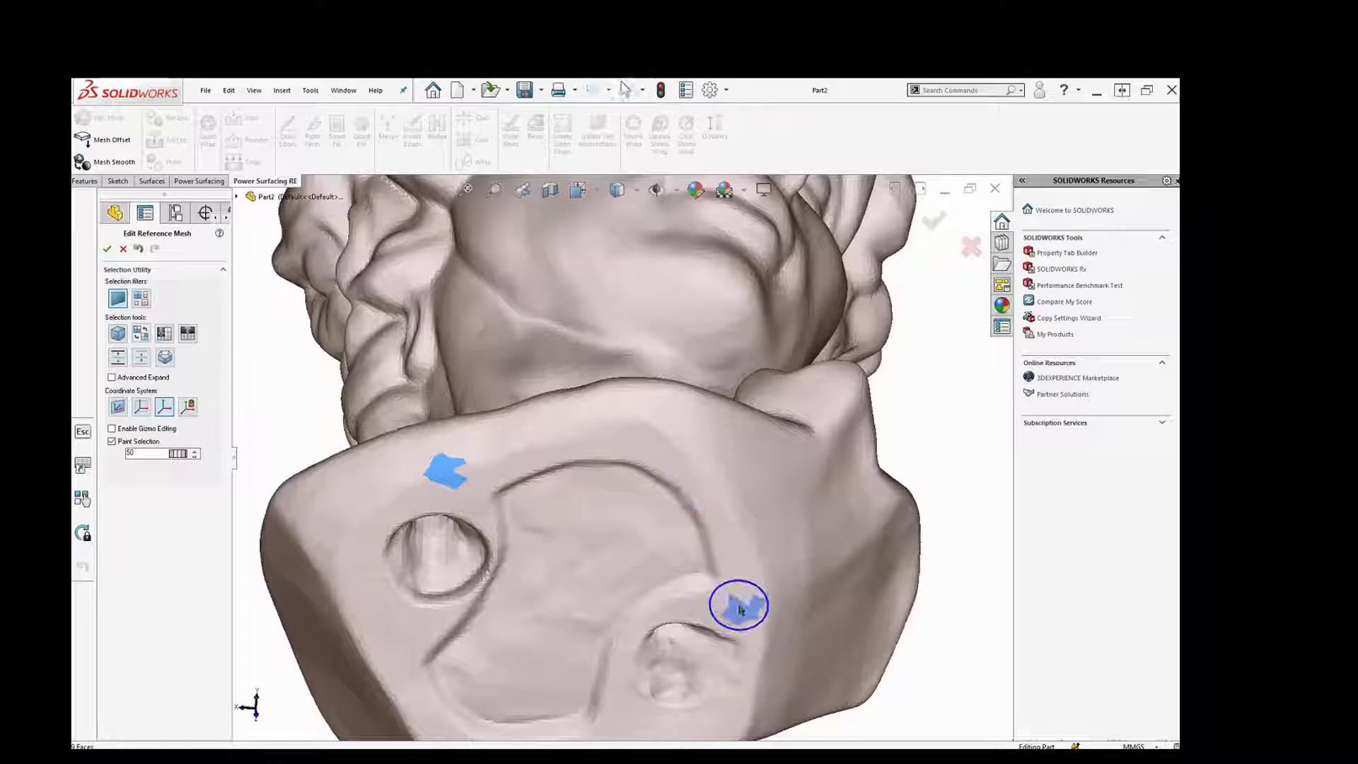
scroll(570, 543, up, 3)
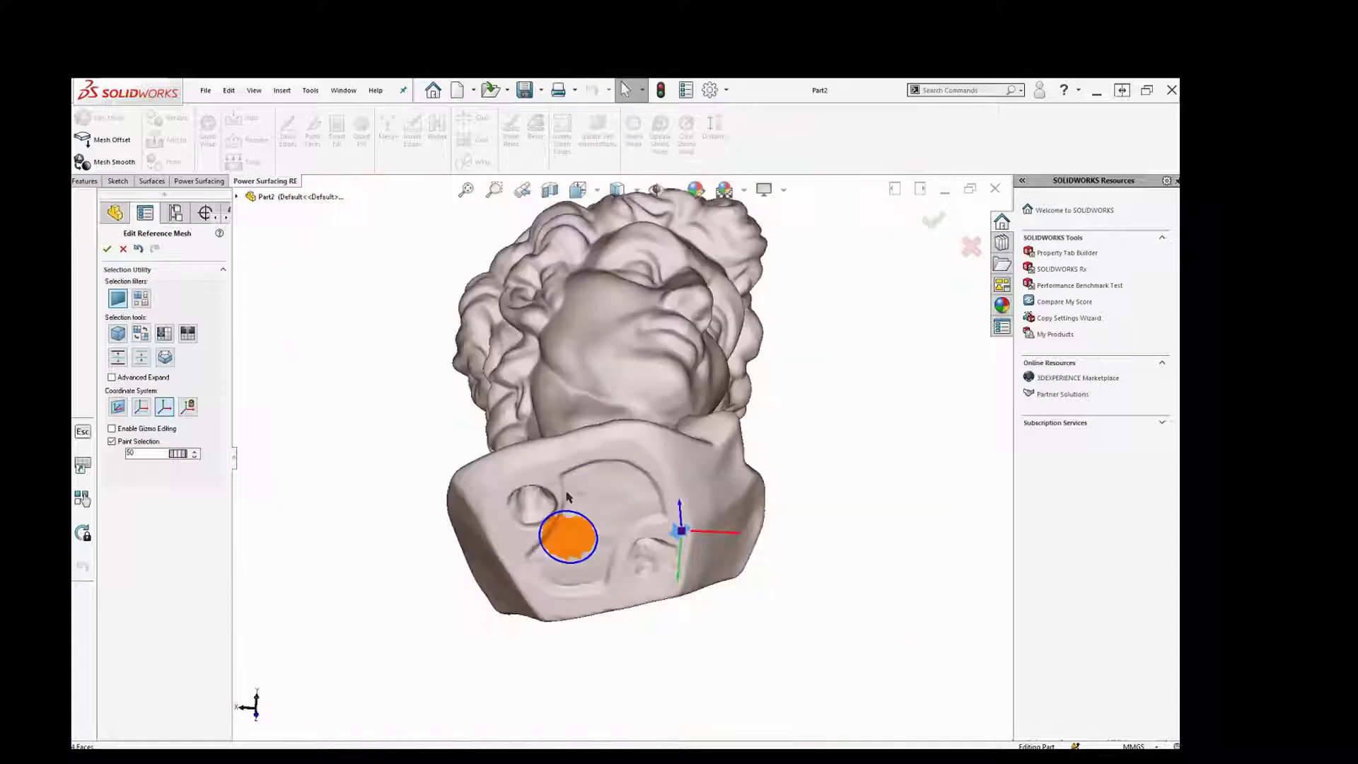
scroll(531, 472, down, 5)
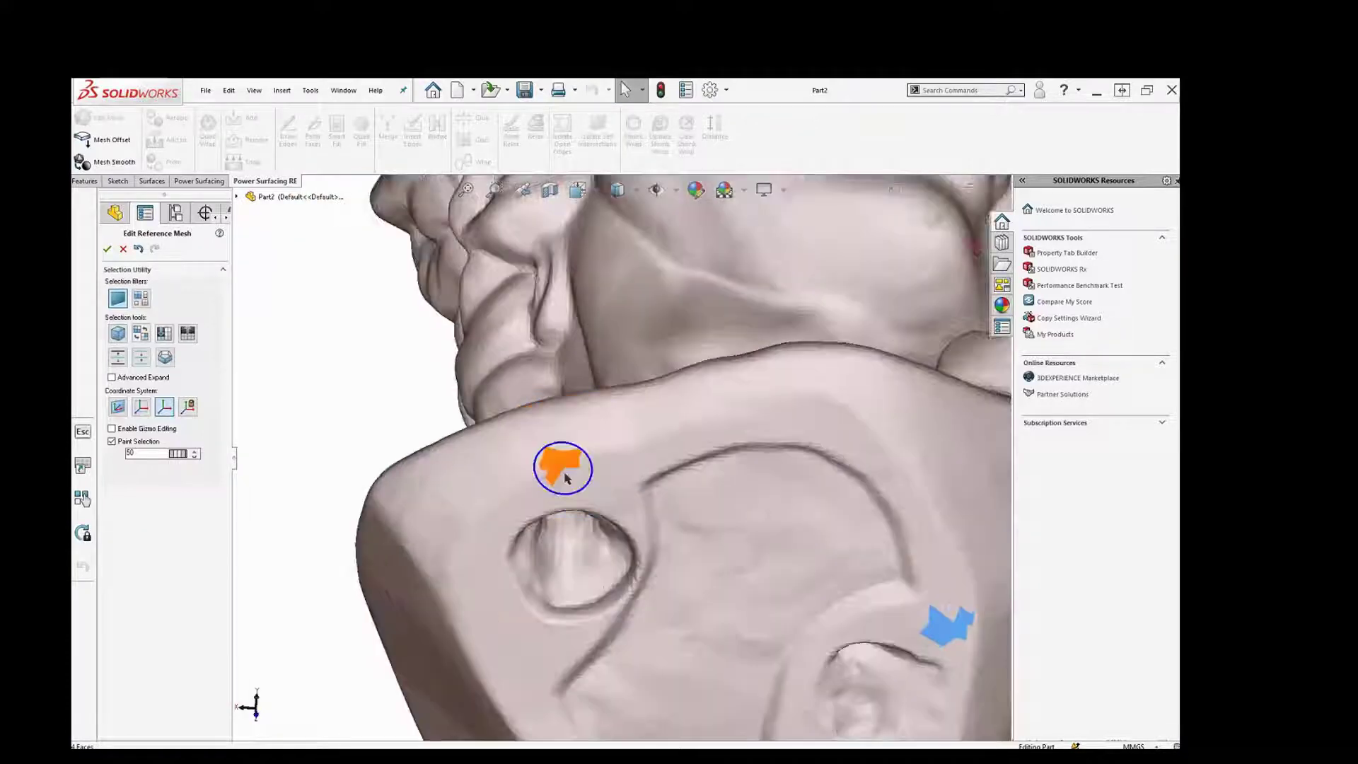
click(529, 651)
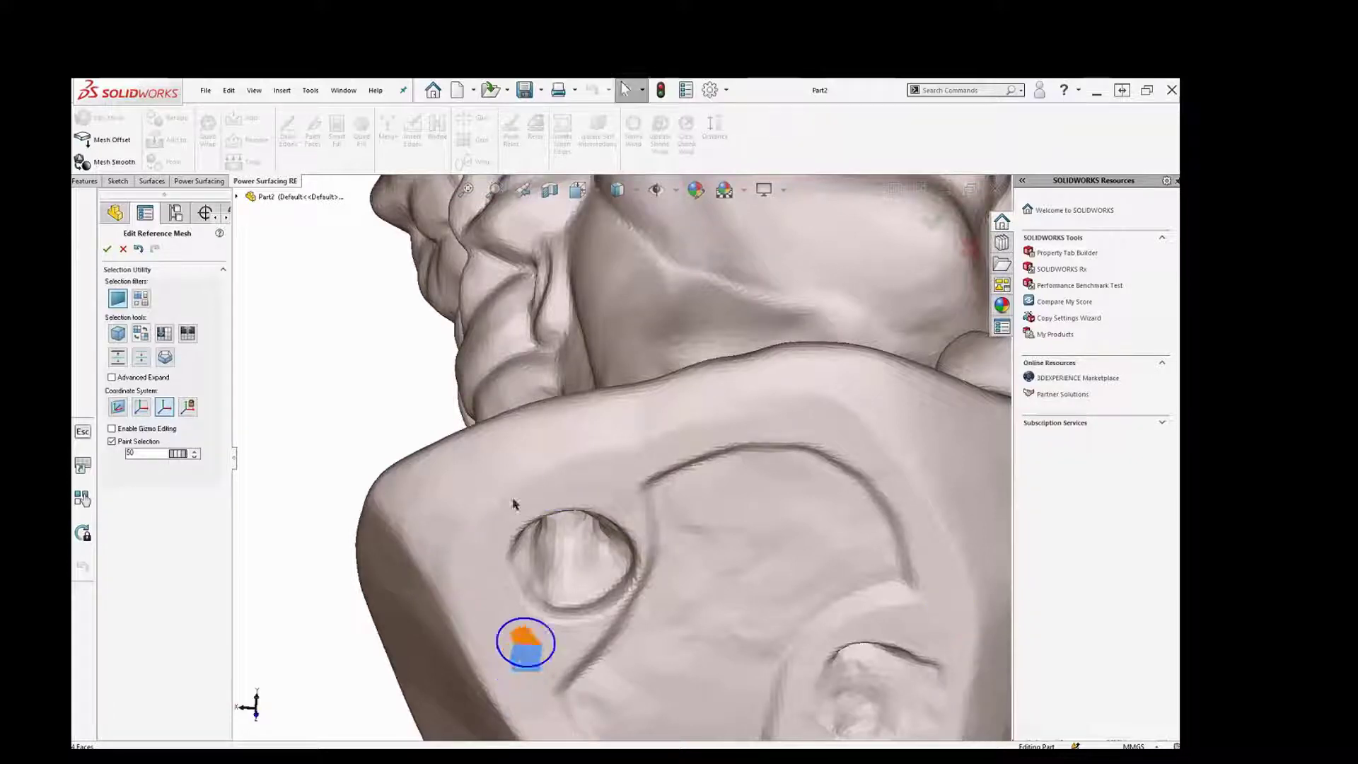
click(579, 487)
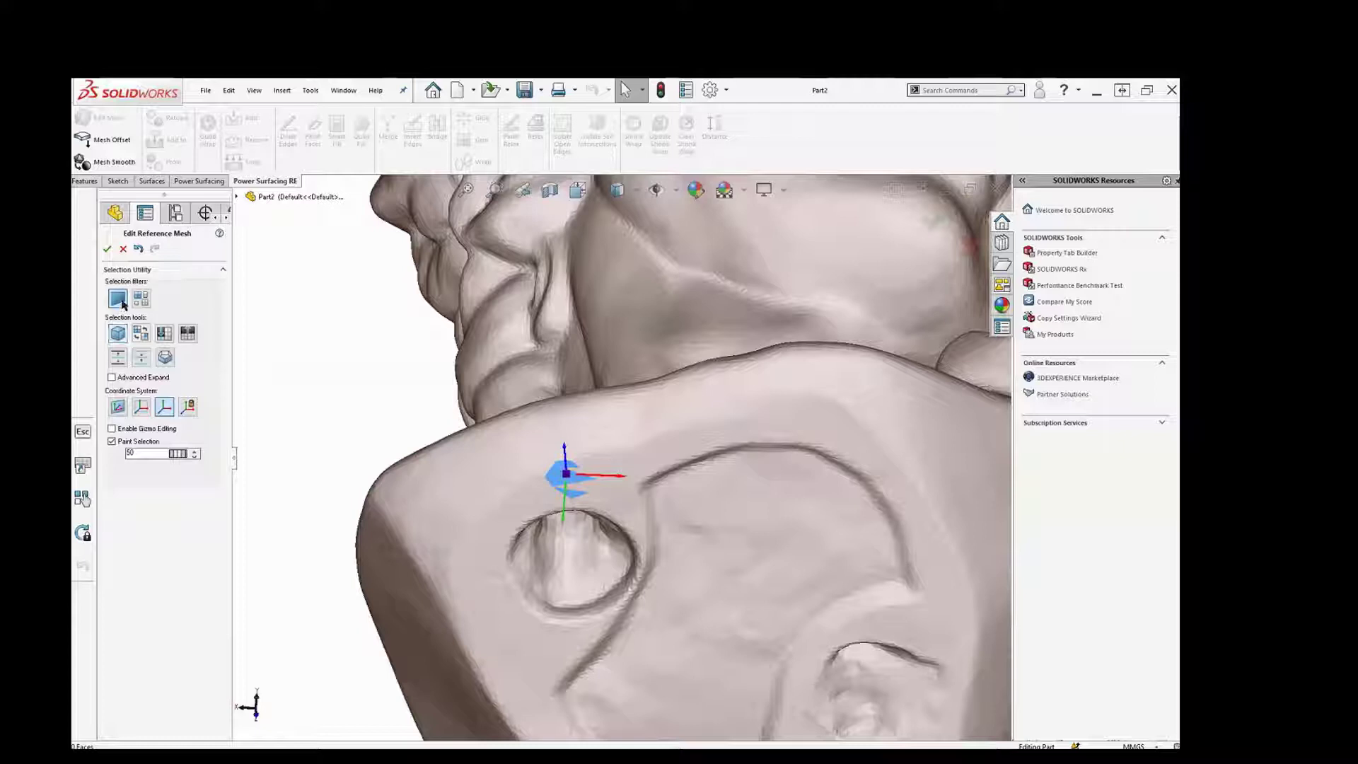
Turn off paint selection, add single faces around the underside's rim, and align the selection with the world z-axis
click(111, 442)
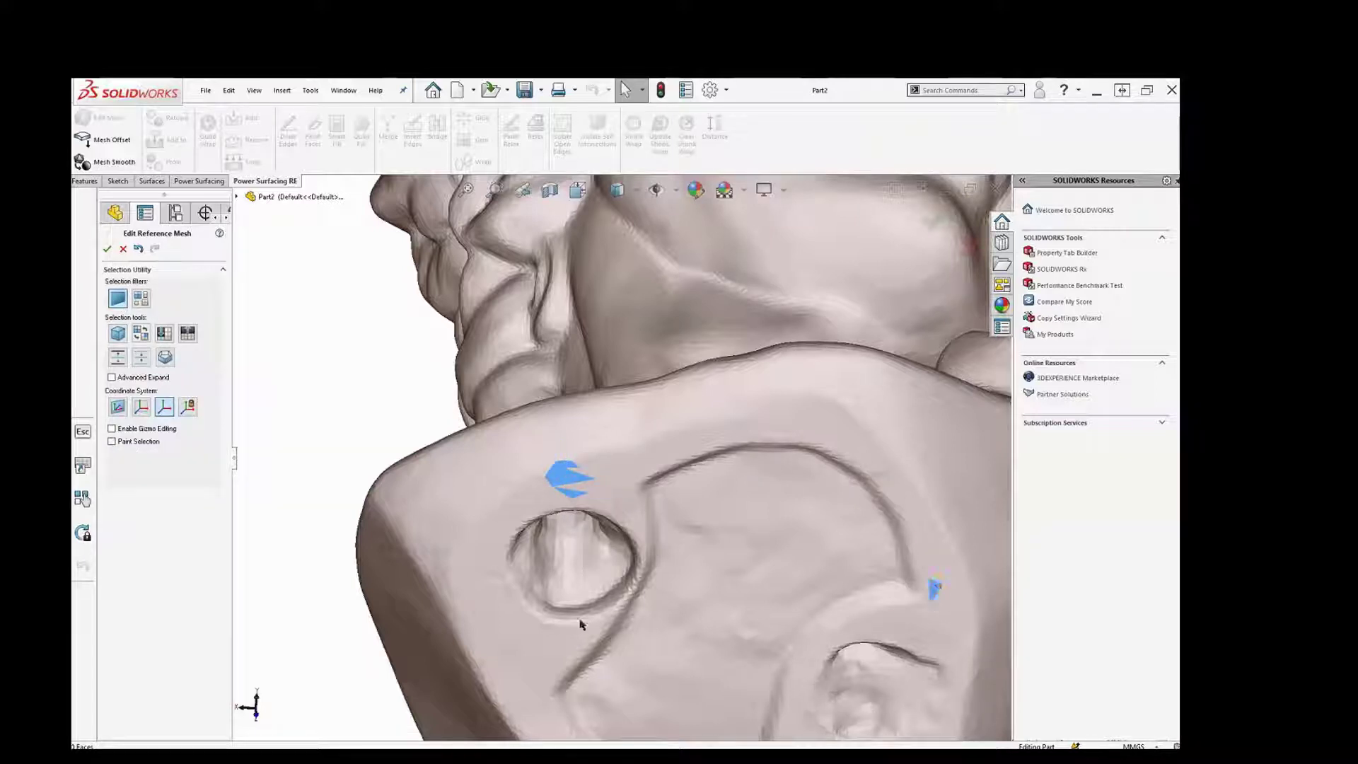
scroll(515, 606, down, 5)
scroll(516, 607, up, 8)
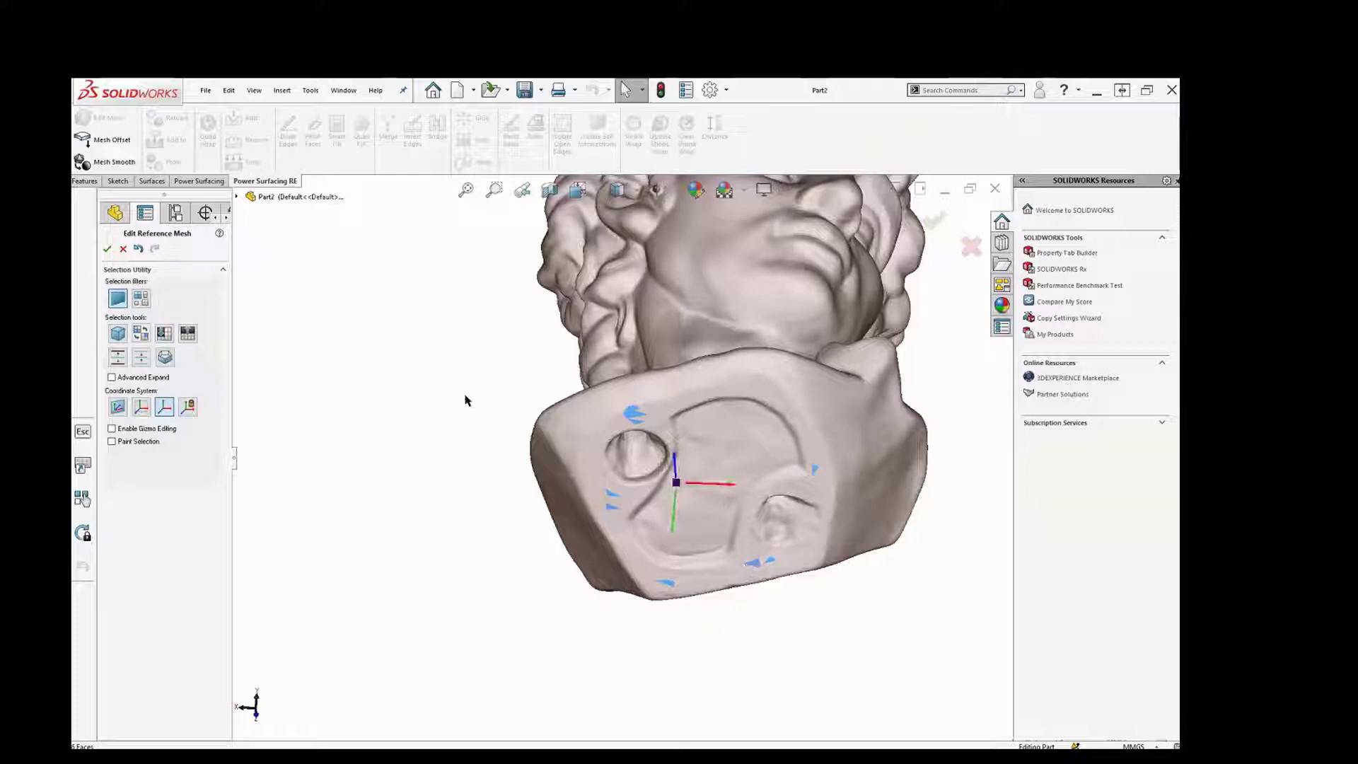
right_click(461, 288)
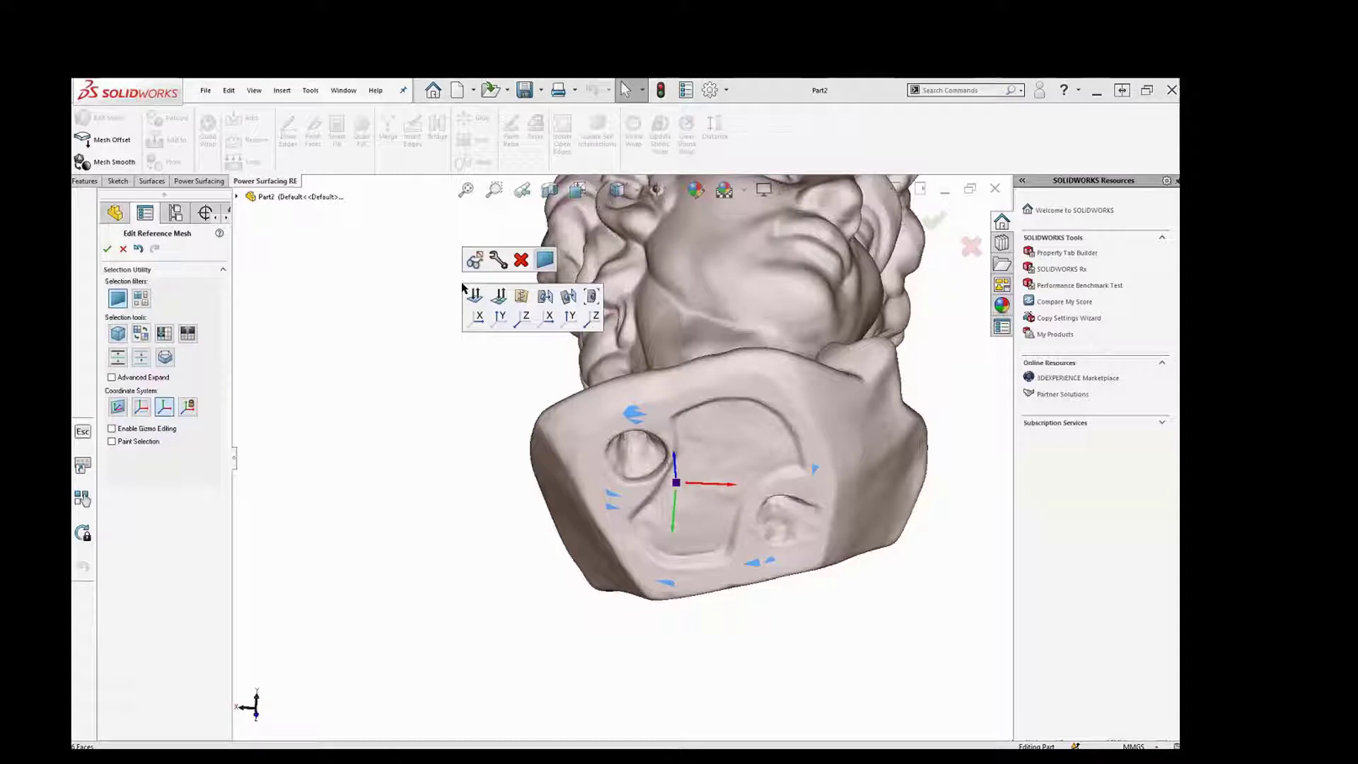
click(525, 320)
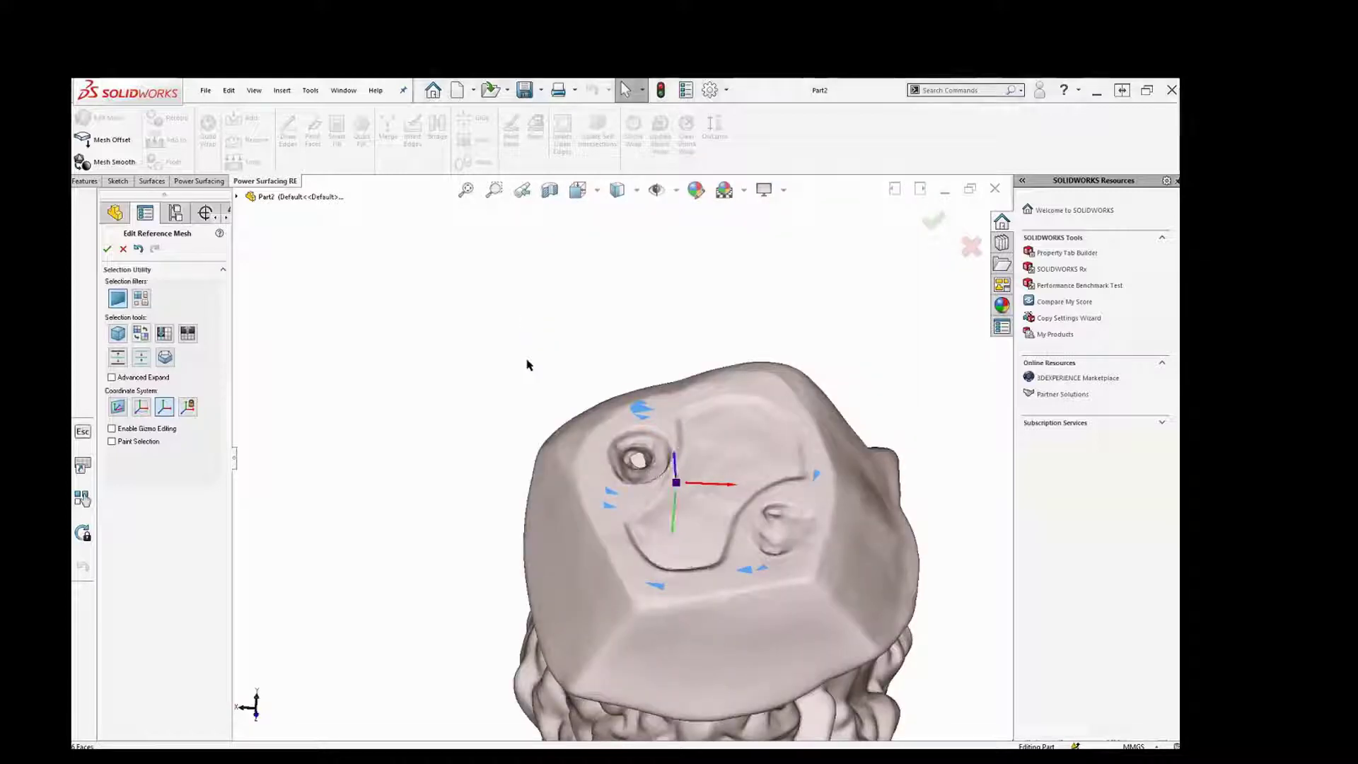
Show the part's origin in the graphics area and clear the face selection
middle_drag(703, 309, 646, 545)
click(625, 89)
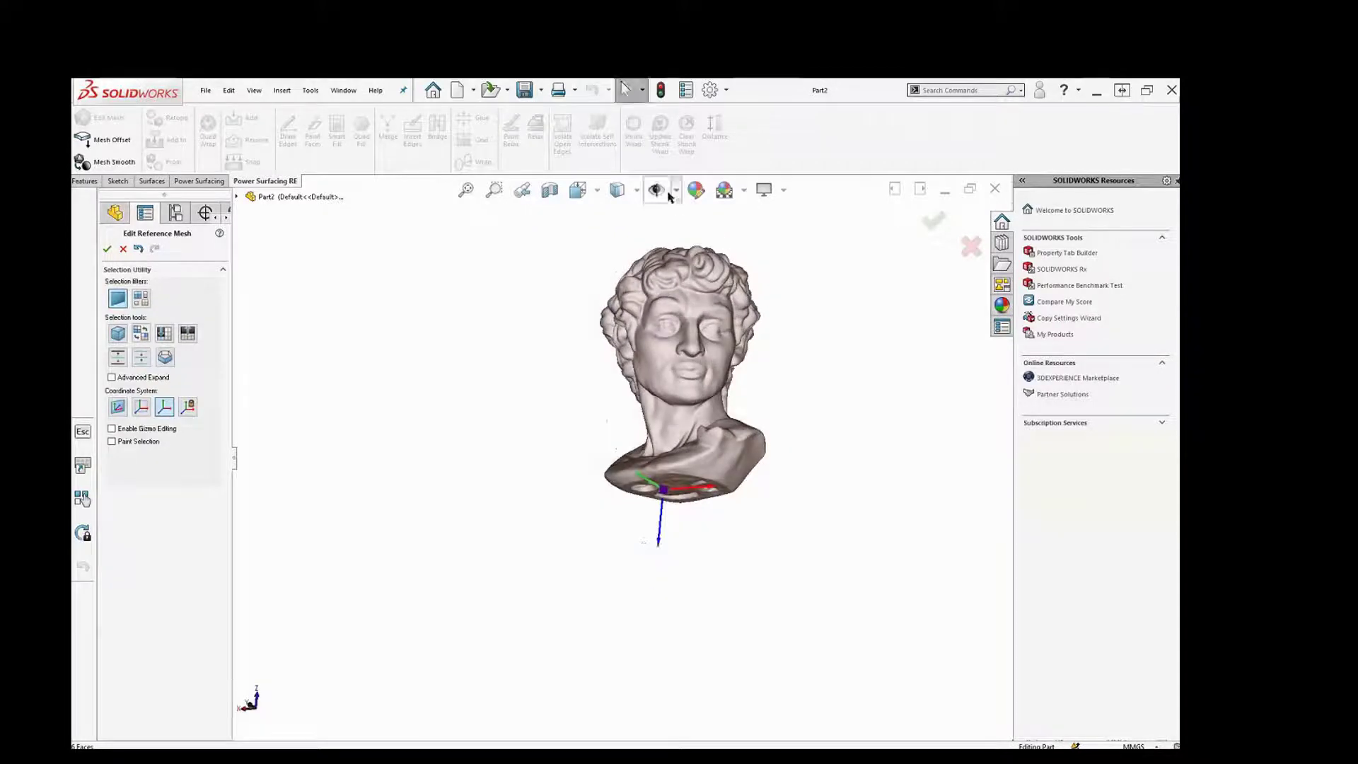
click(676, 190)
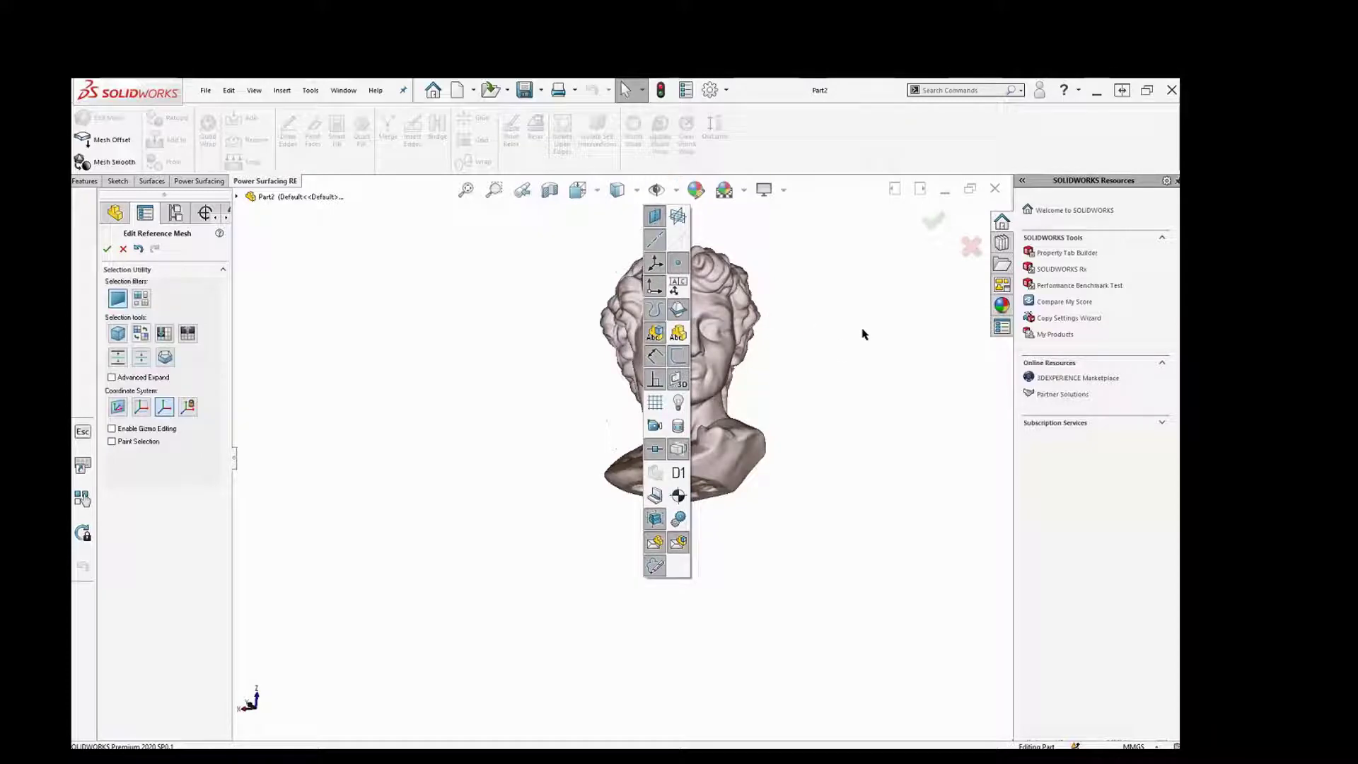
click(841, 278)
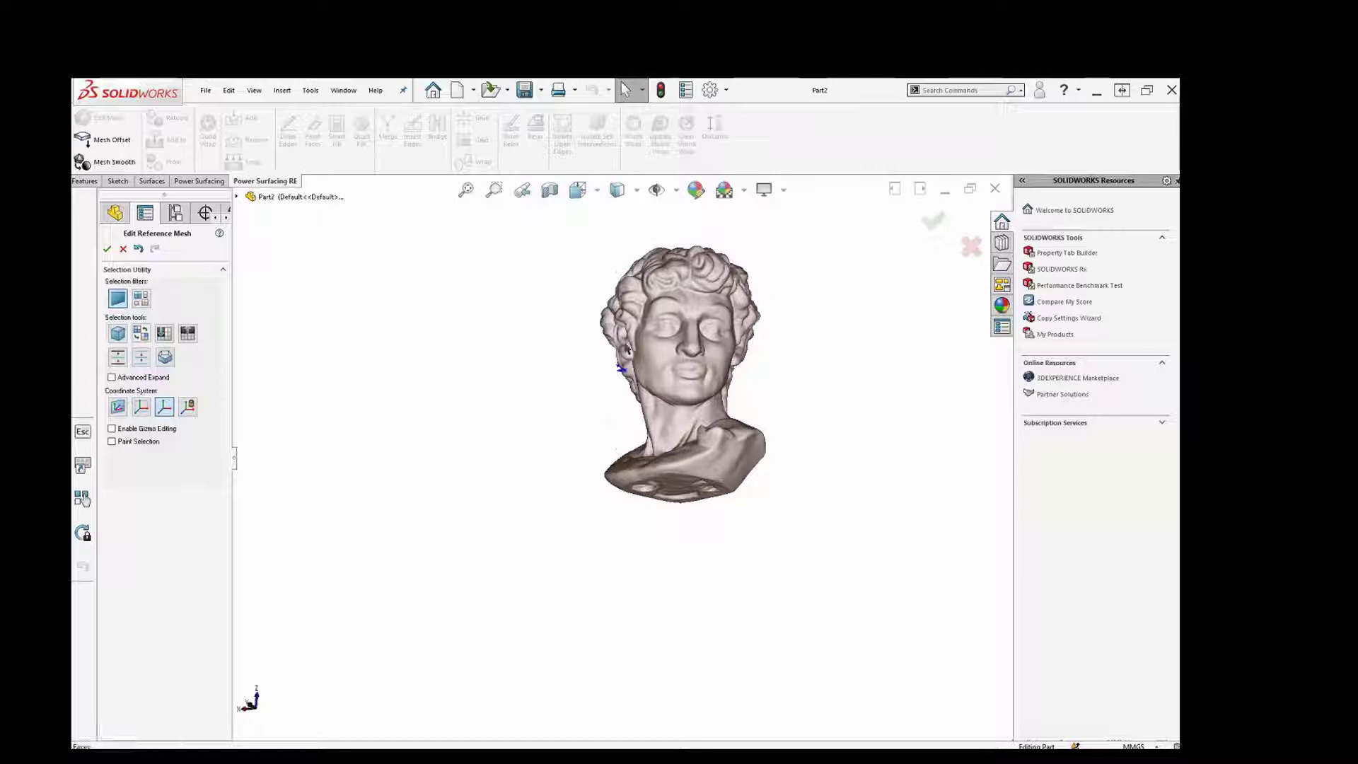
right_click(533, 286)
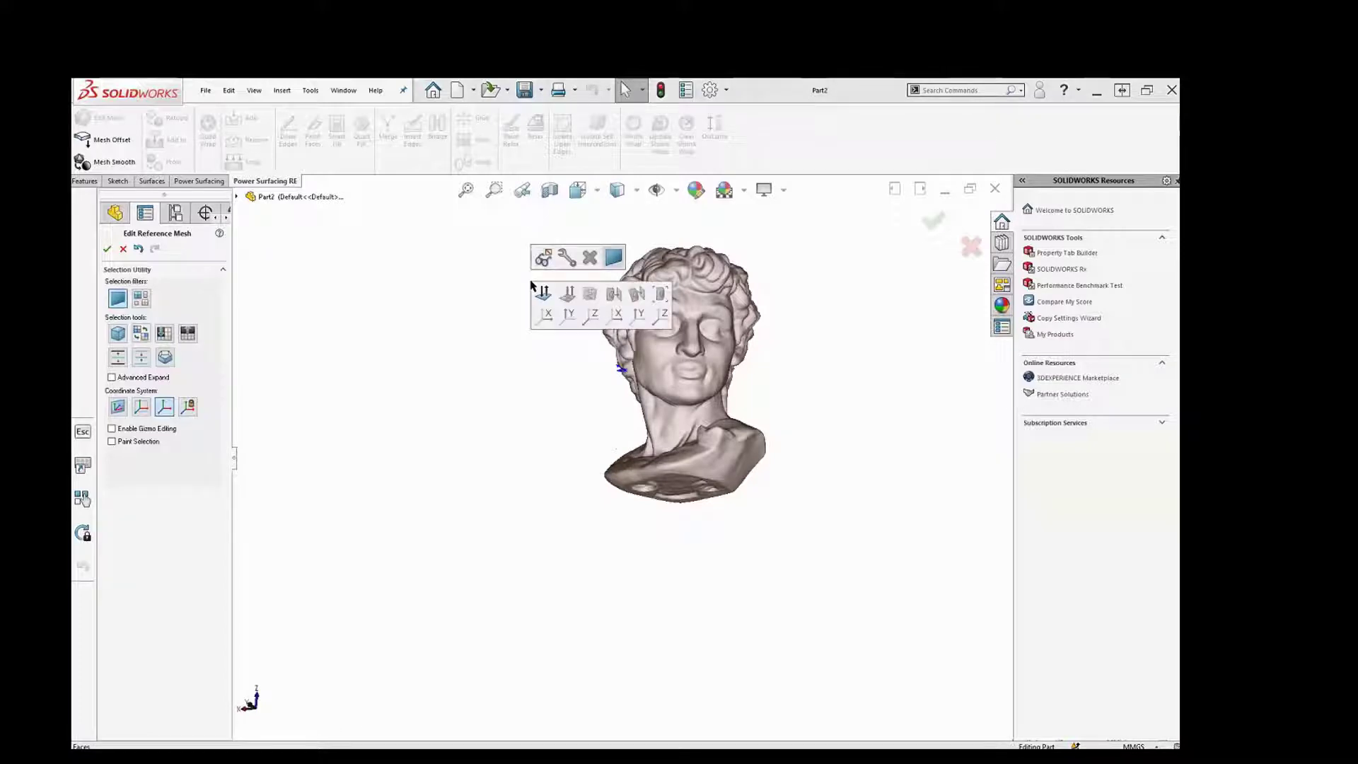
scroll(672, 493, down, 6)
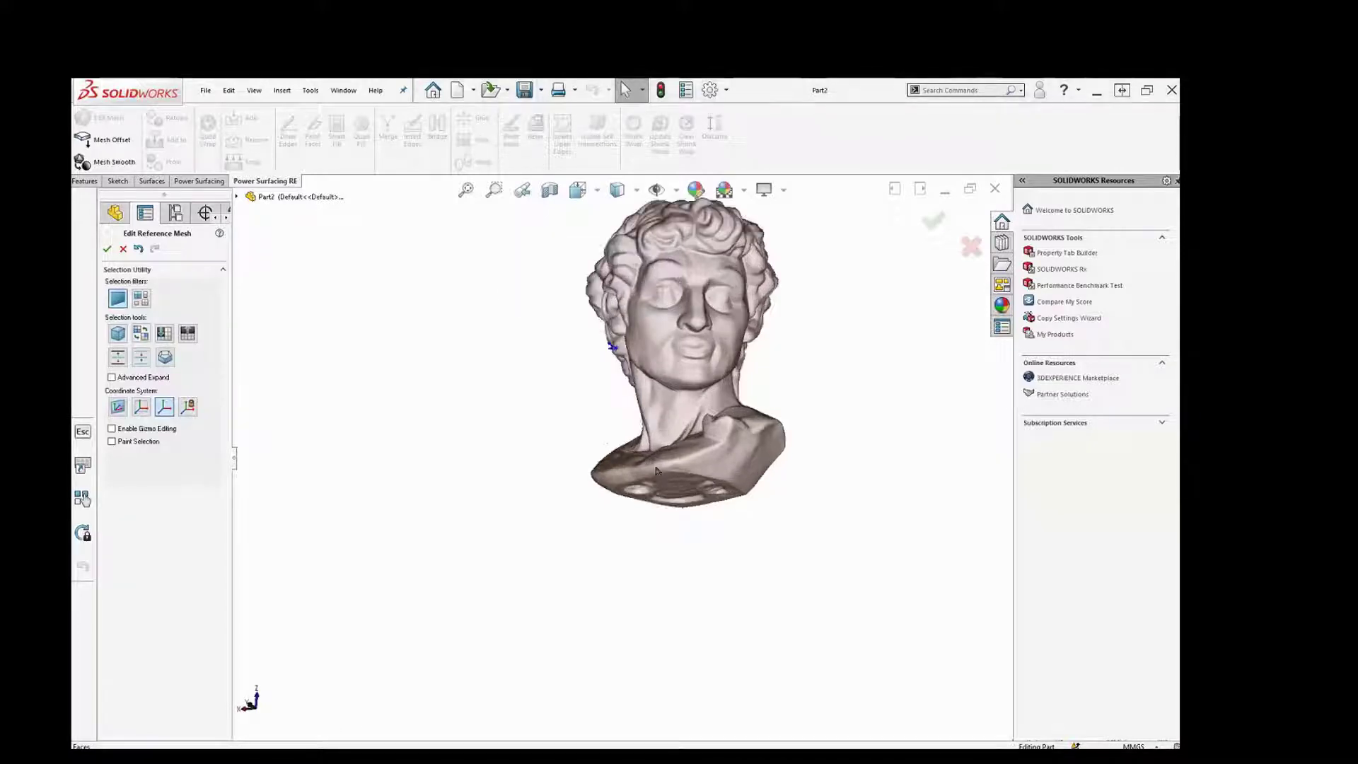
Select five single faces spread around the underside's rim and move the selection center to the world origin
middle_drag(672, 493, 718, 348)
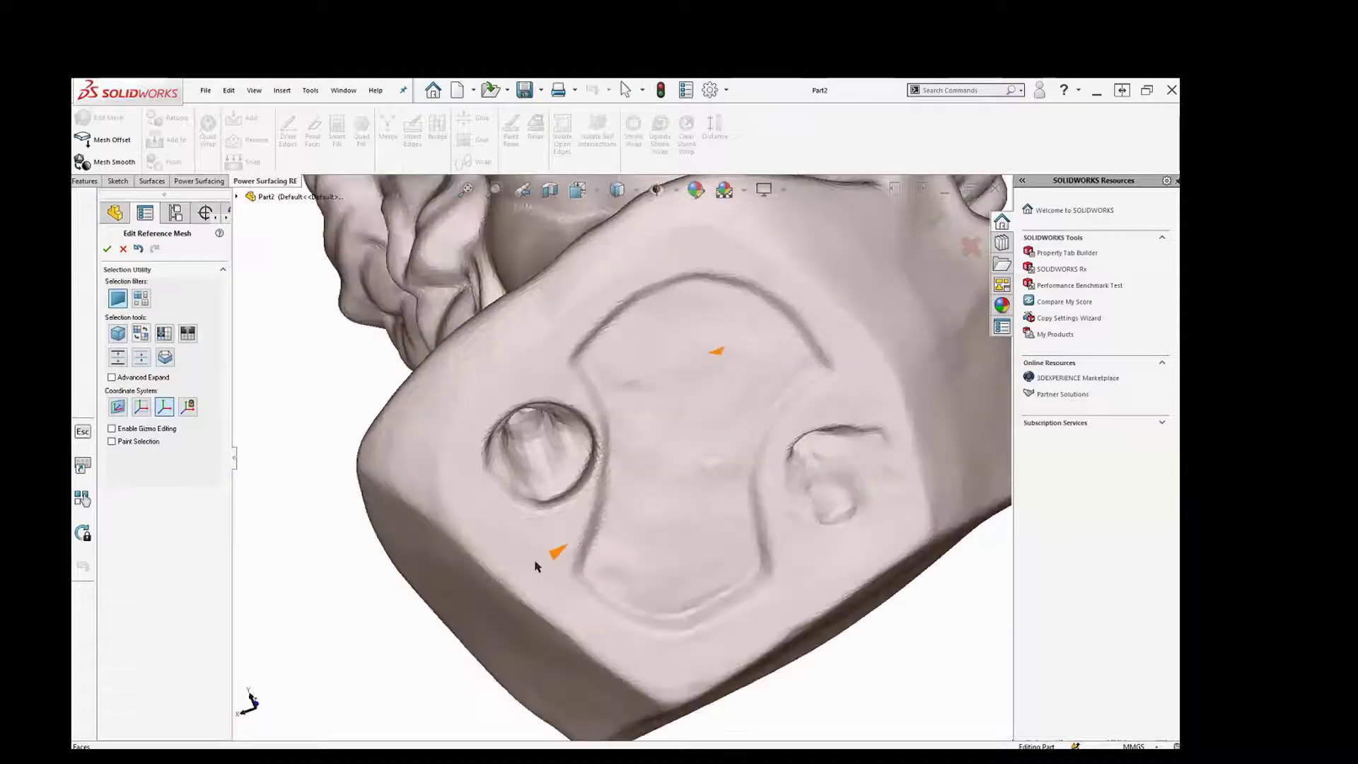
click(536, 554)
click(523, 356)
click(670, 245)
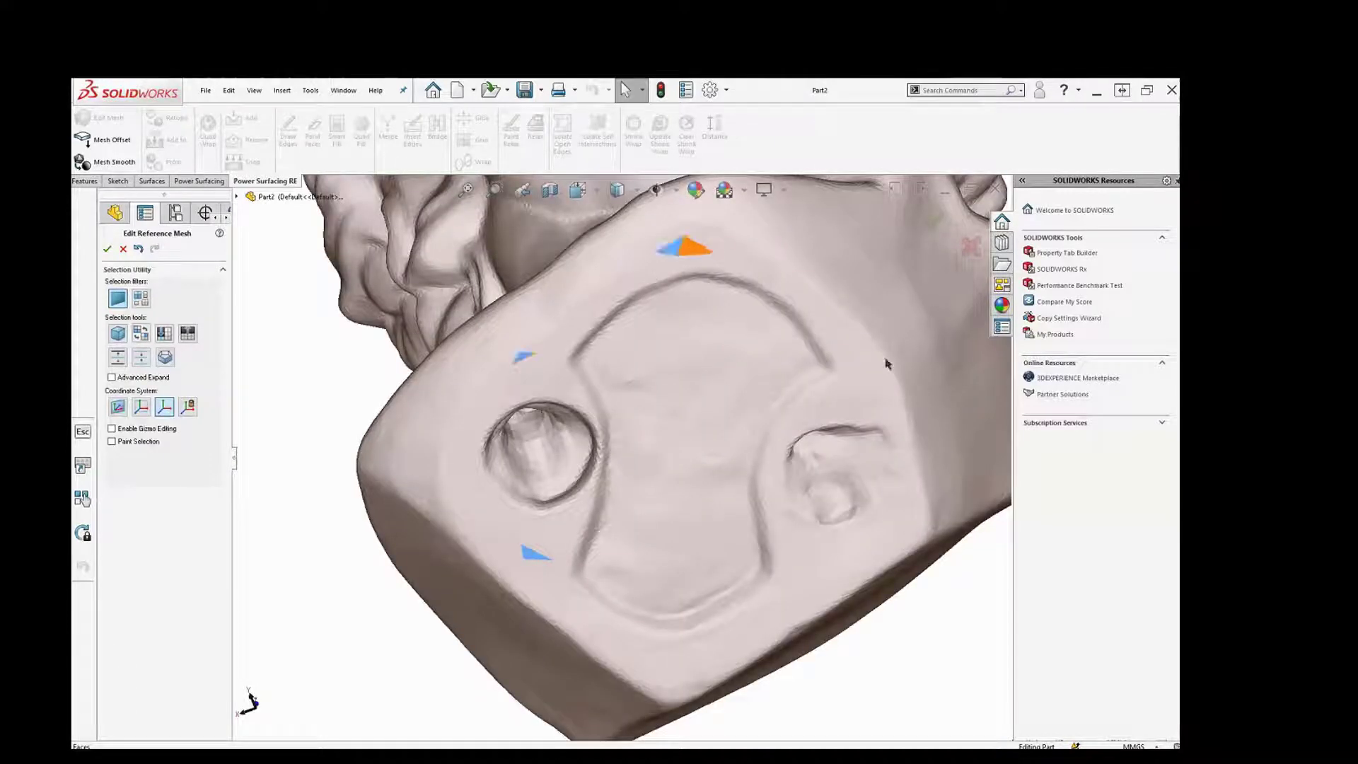
click(871, 392)
click(800, 592)
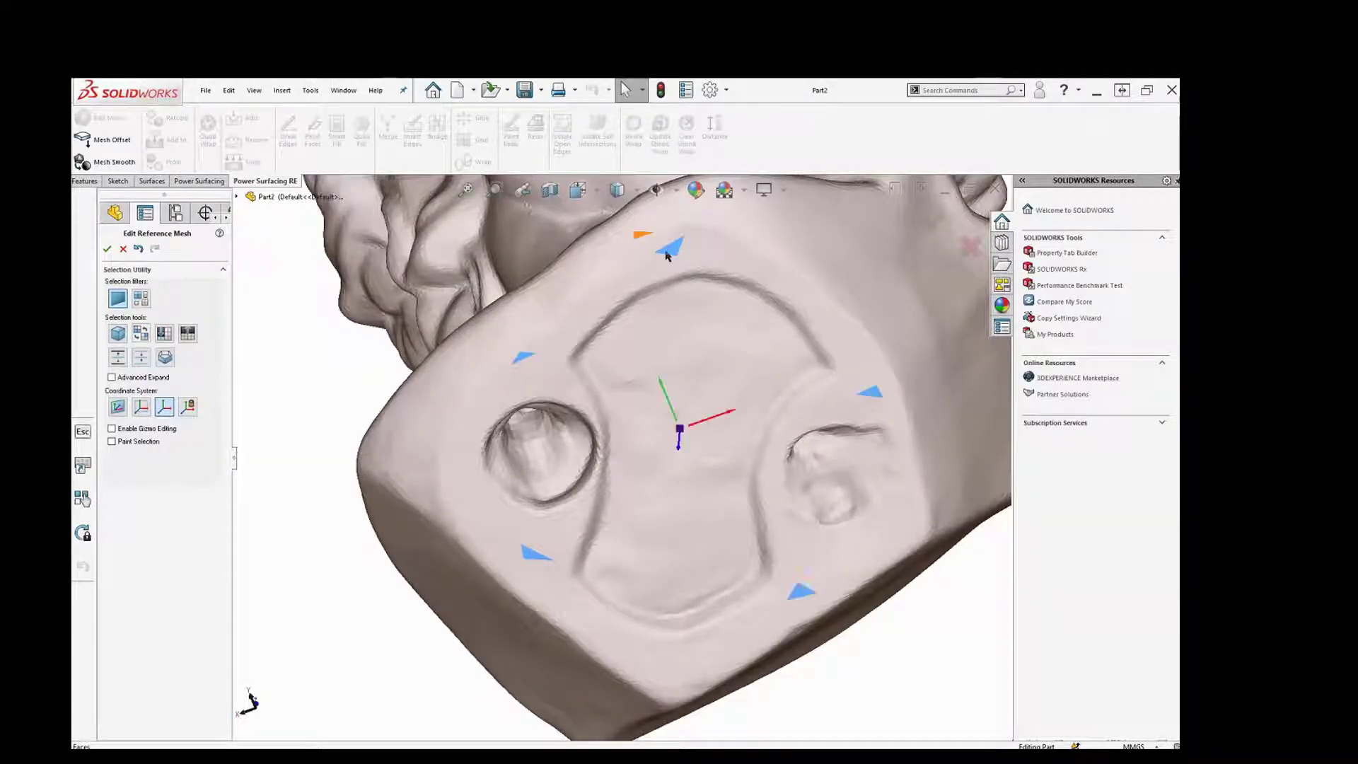
middle_drag(667, 264, 672, 449)
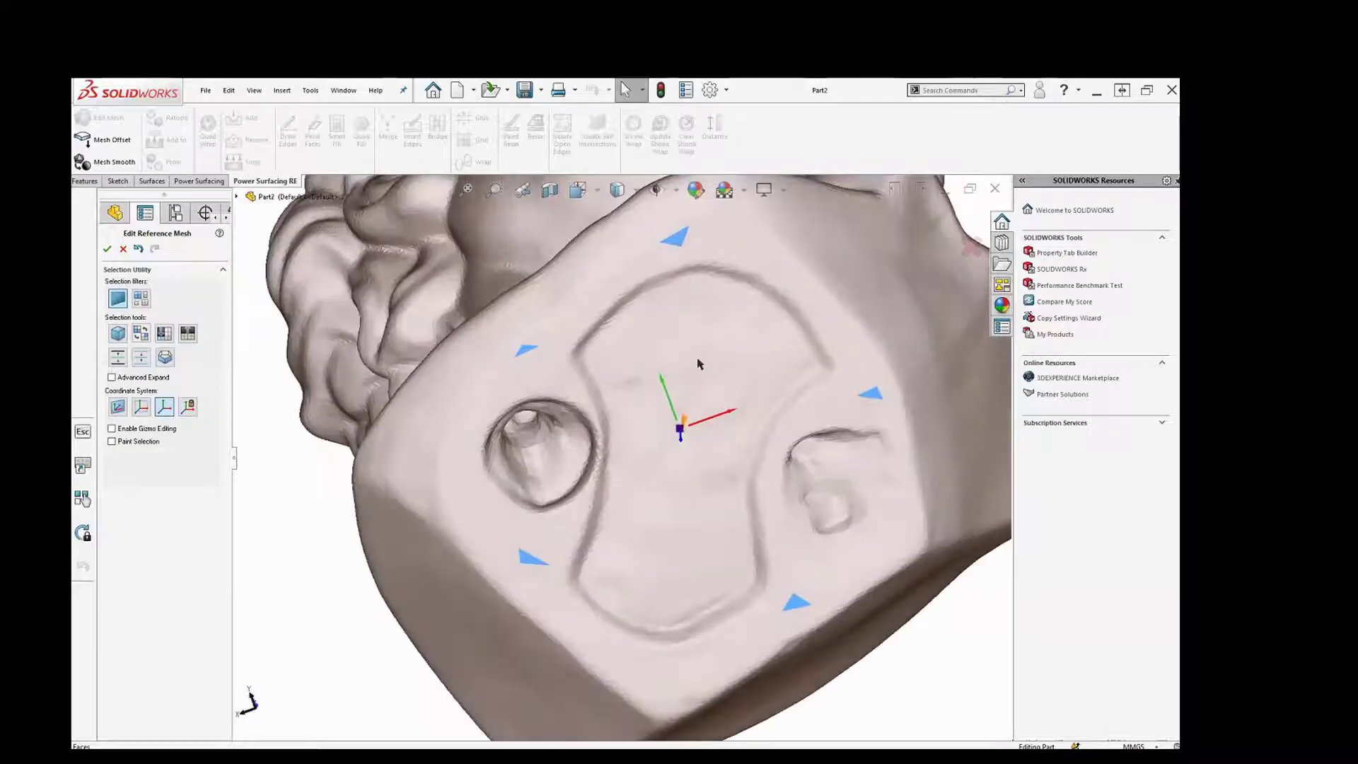
middle_drag(691, 244, 698, 450)
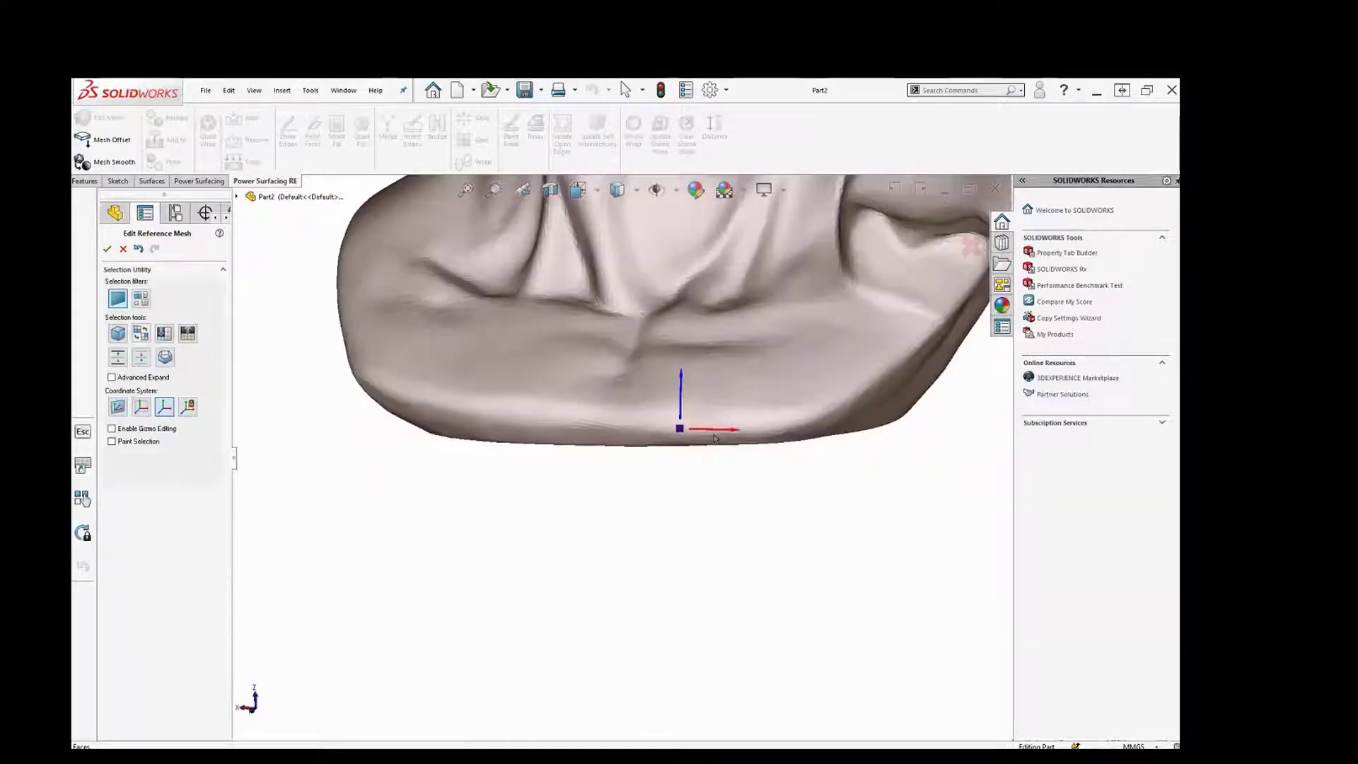
key(f)
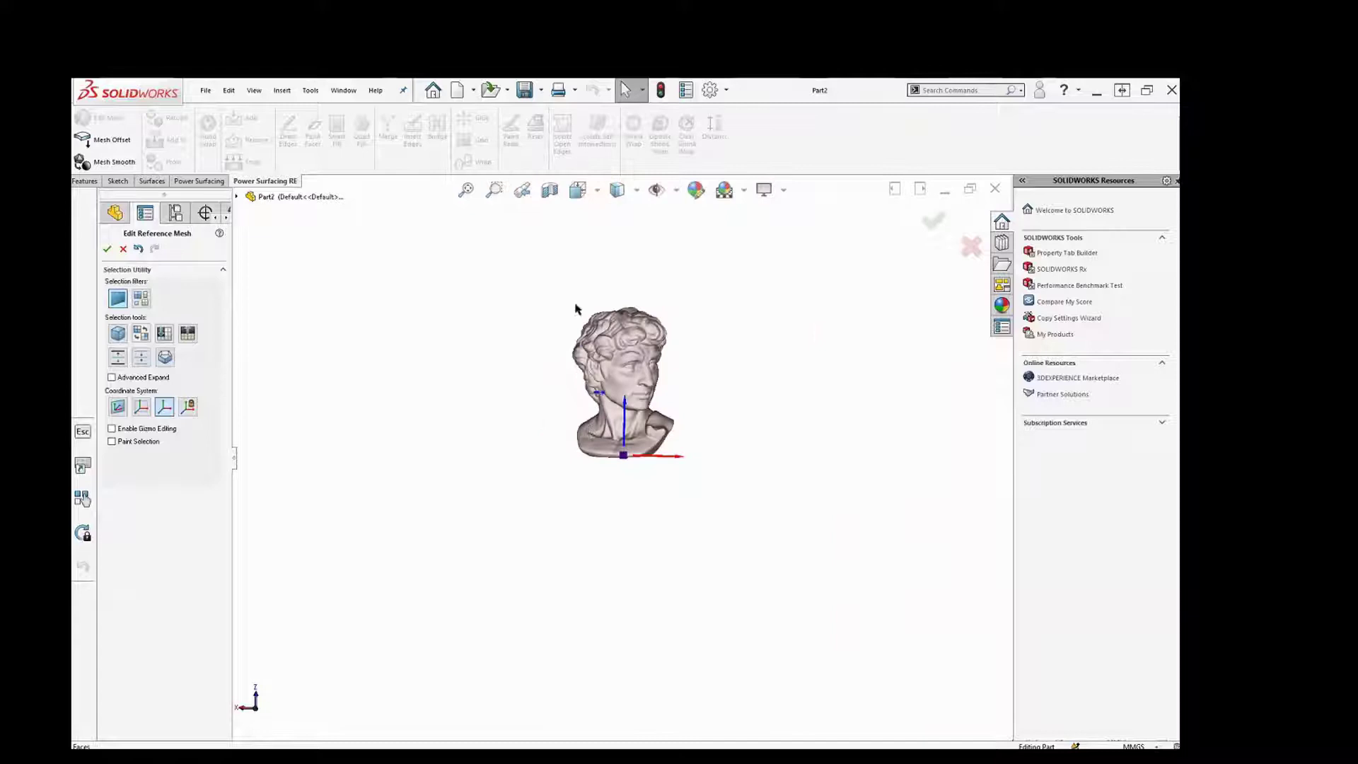
right_click(517, 265)
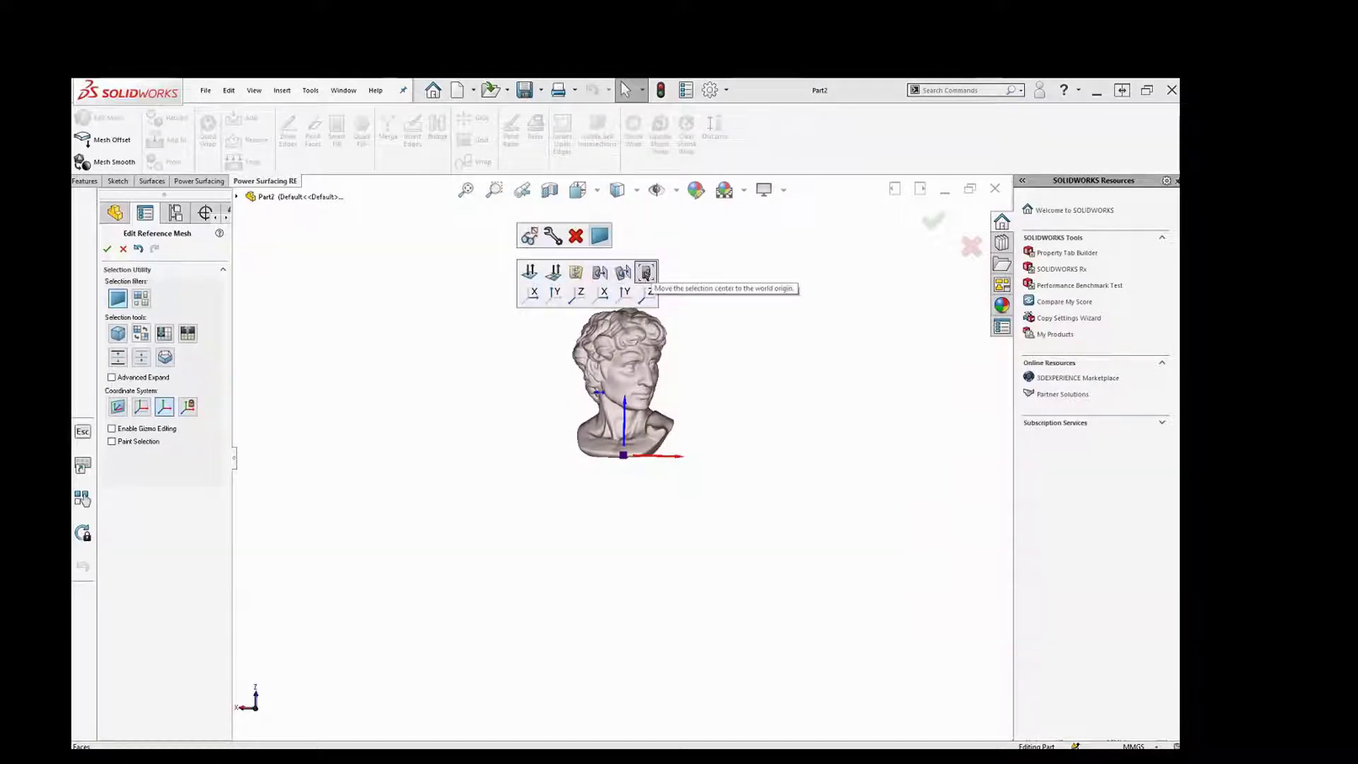
click(645, 274)
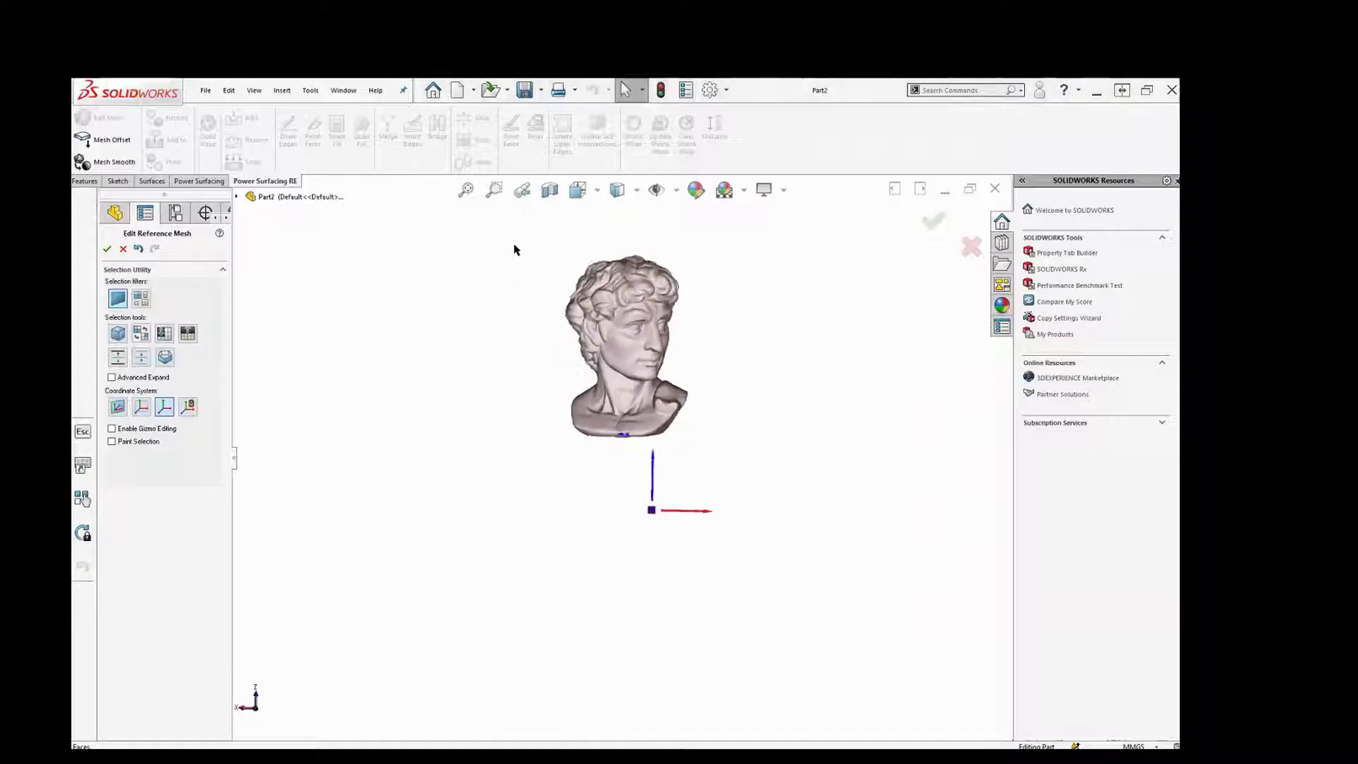
Check the bust's position relative to the origin and accept the reference mesh edits
scroll(643, 294, down, 4)
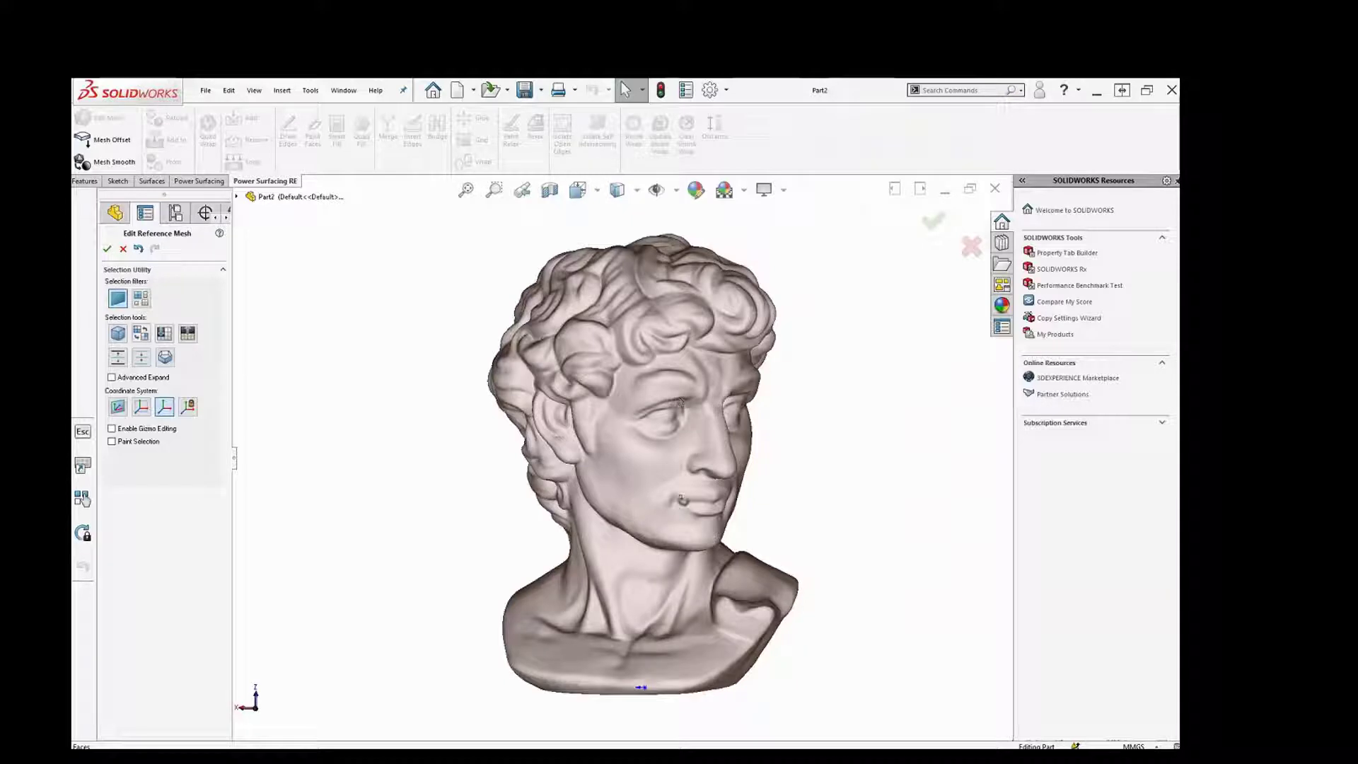
mouse_move(681, 501)
middle_down()
mouse_move(415, 540)
mouse_move(683, 524)
mouse_move(637, 523)
mouse_move(671, 488)
mouse_move(736, 468)
mouse_move(637, 495)
mouse_move(674, 507)
middle_up()
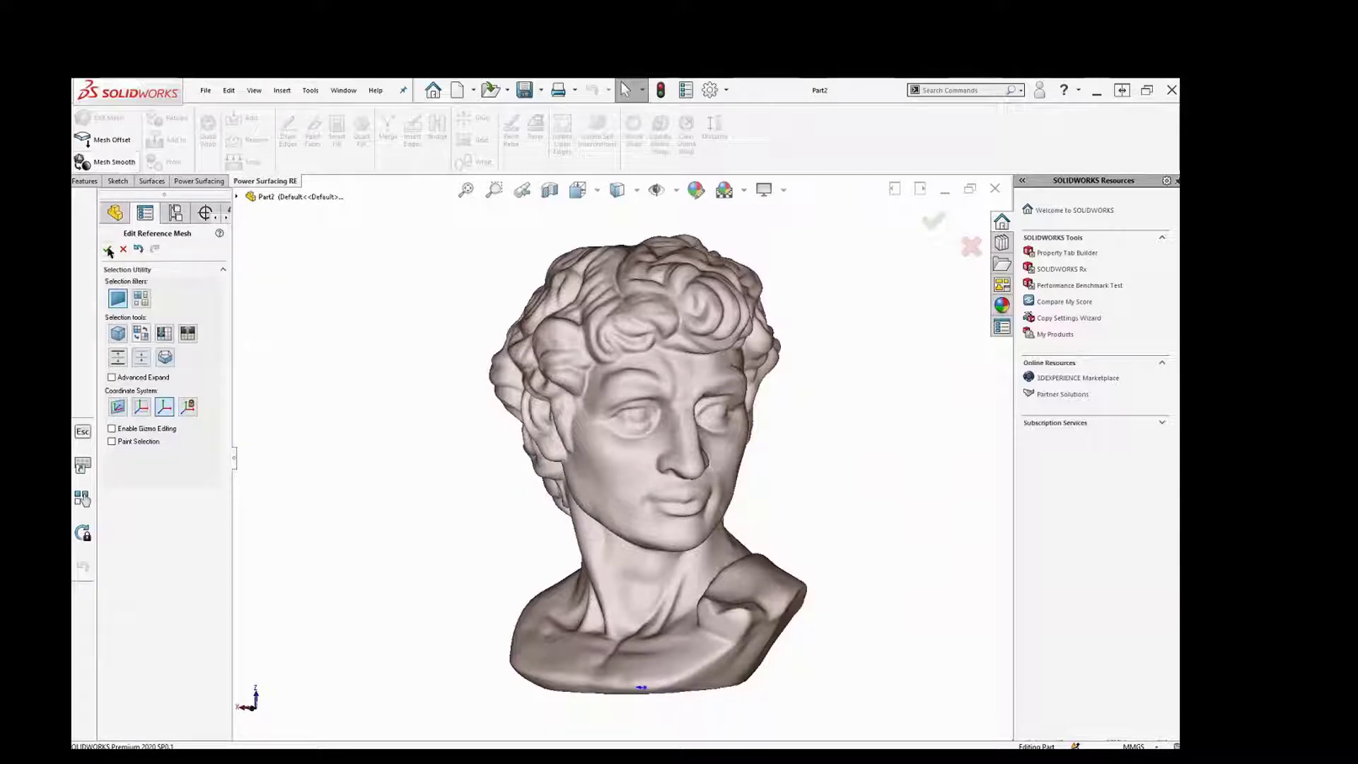
click(107, 249)
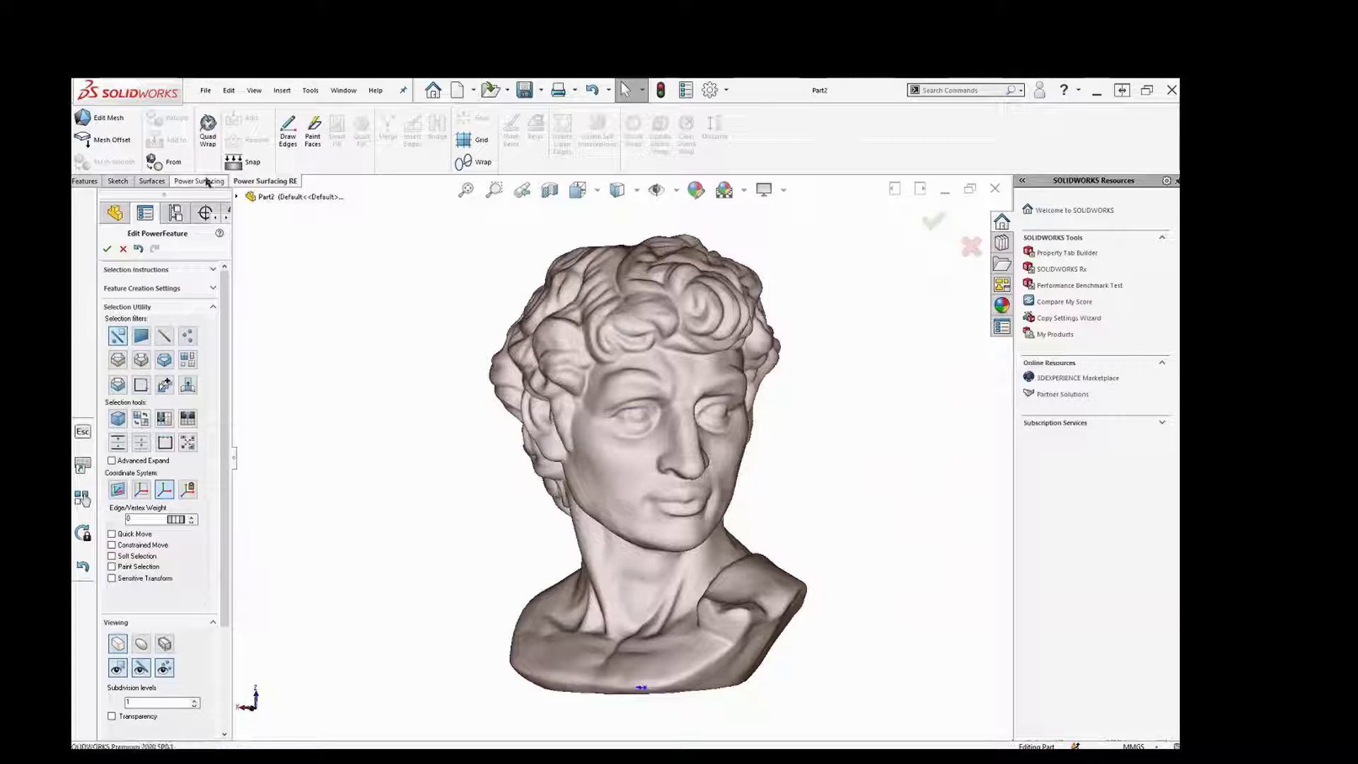
Open the reference mesh for editing and examine the holes and grooves on the bust's underside
click(106, 118)
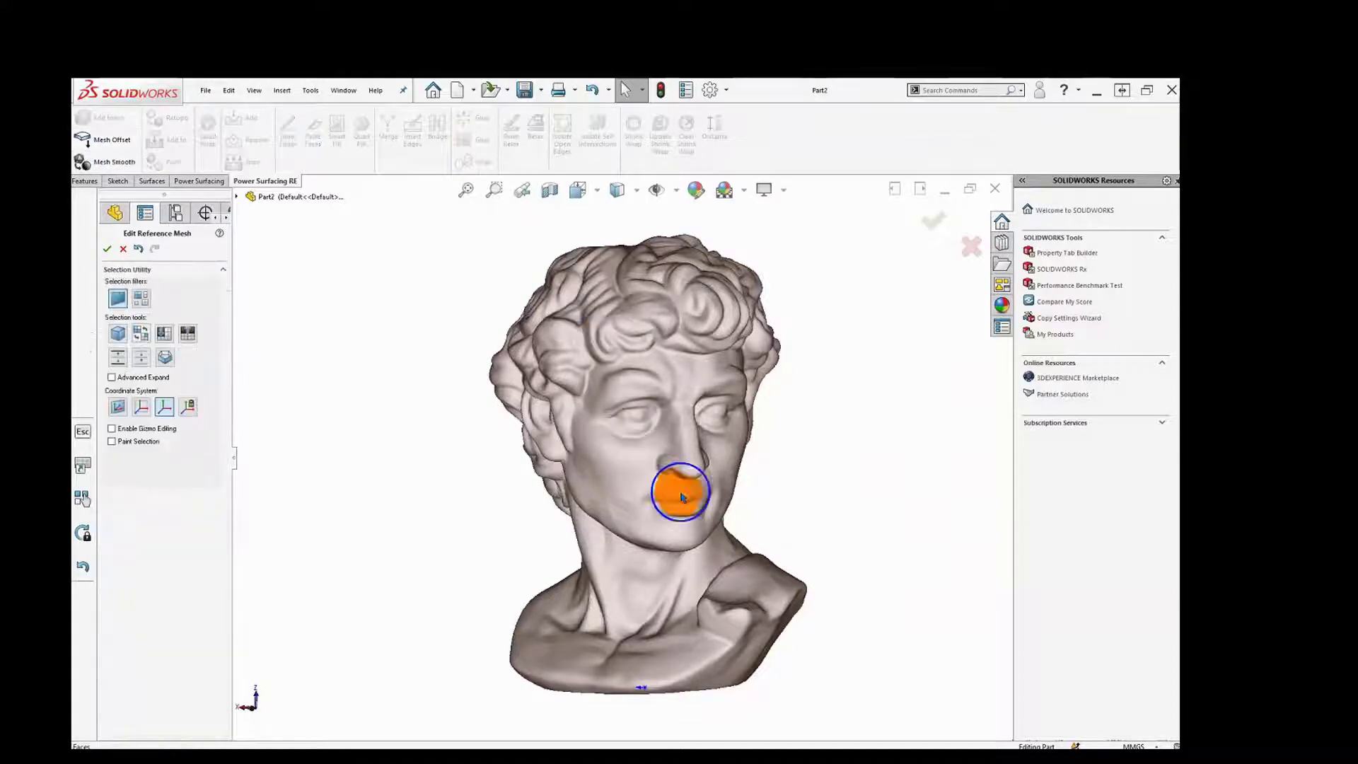
middle_drag(523, 451, 552, 385)
scroll(553, 388, up, 7)
scroll(630, 581, down, 8)
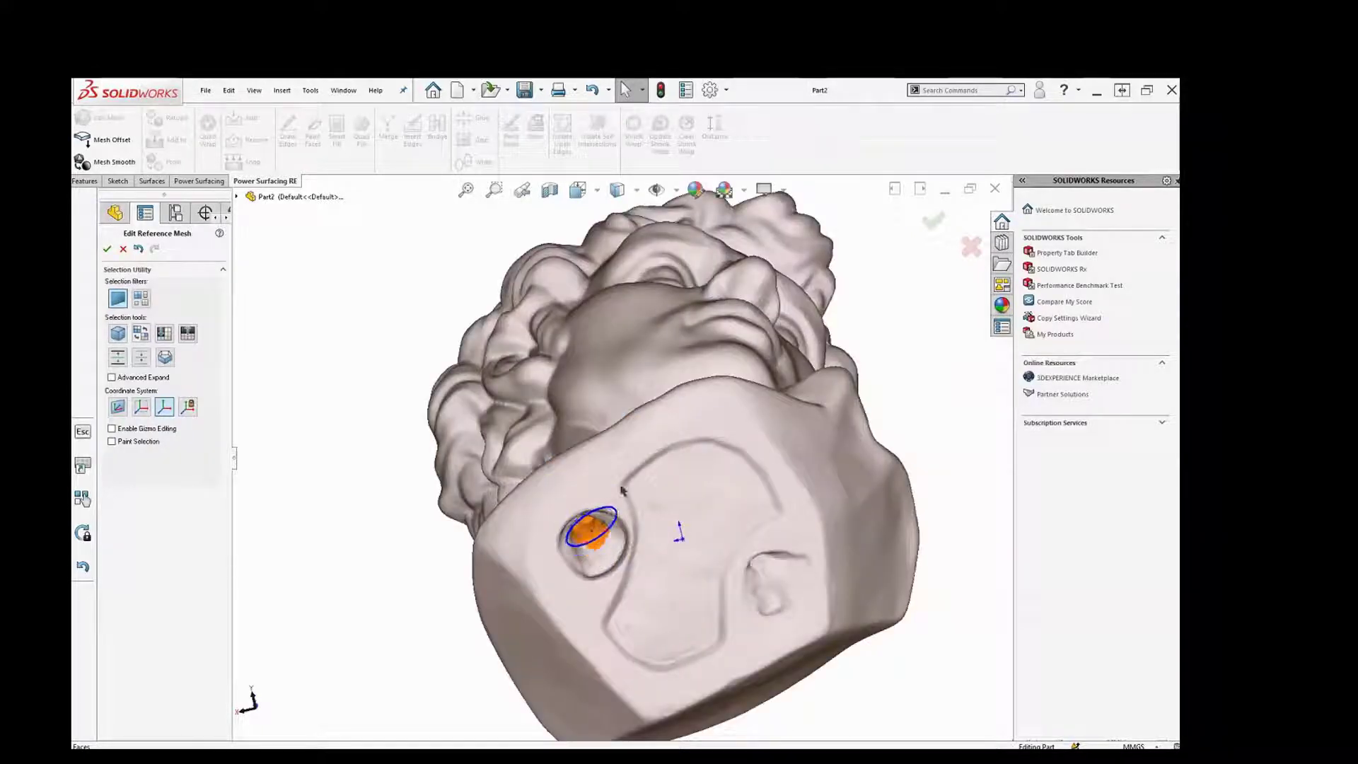
middle_drag(593, 534, 650, 582)
scroll(608, 398, down, 5)
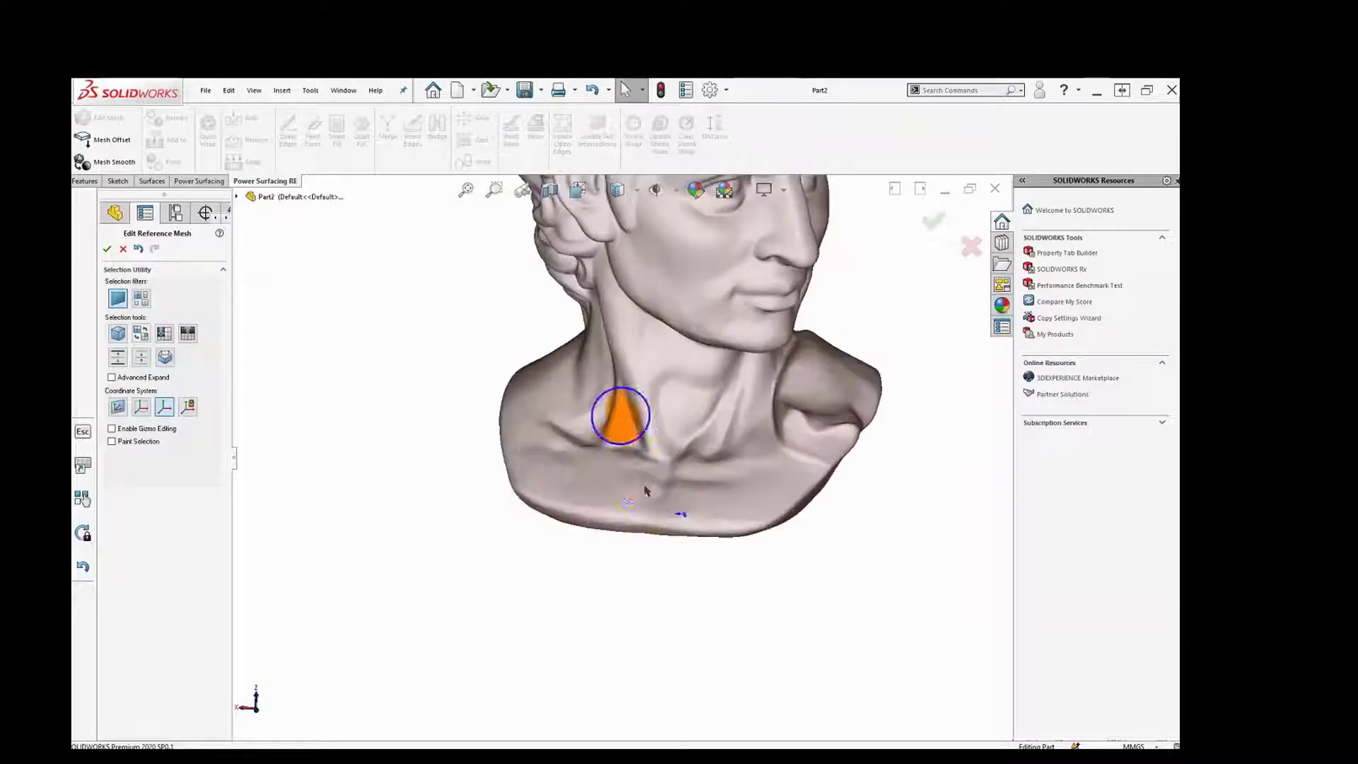
Turn on paint selection and paint over the faces on the chest between the neck and shoulder
click(598, 473)
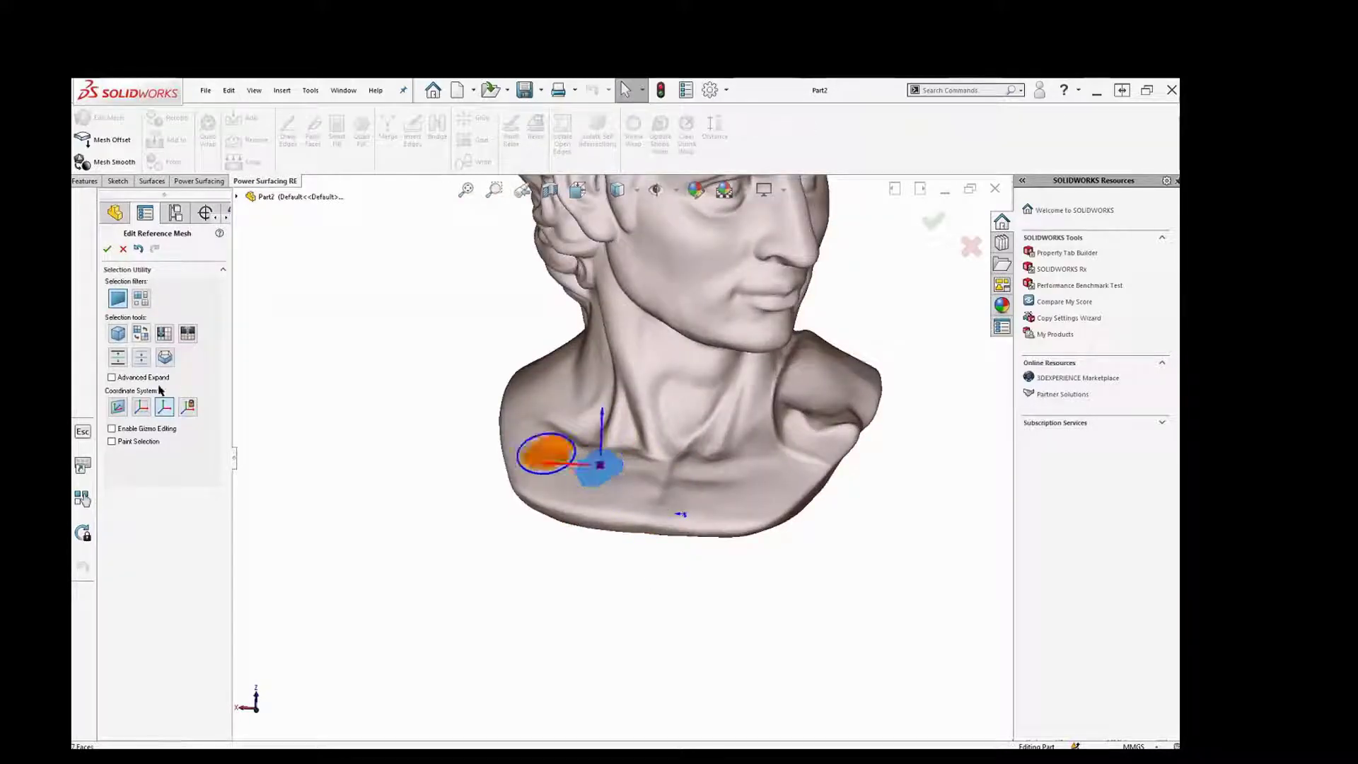
click(112, 442)
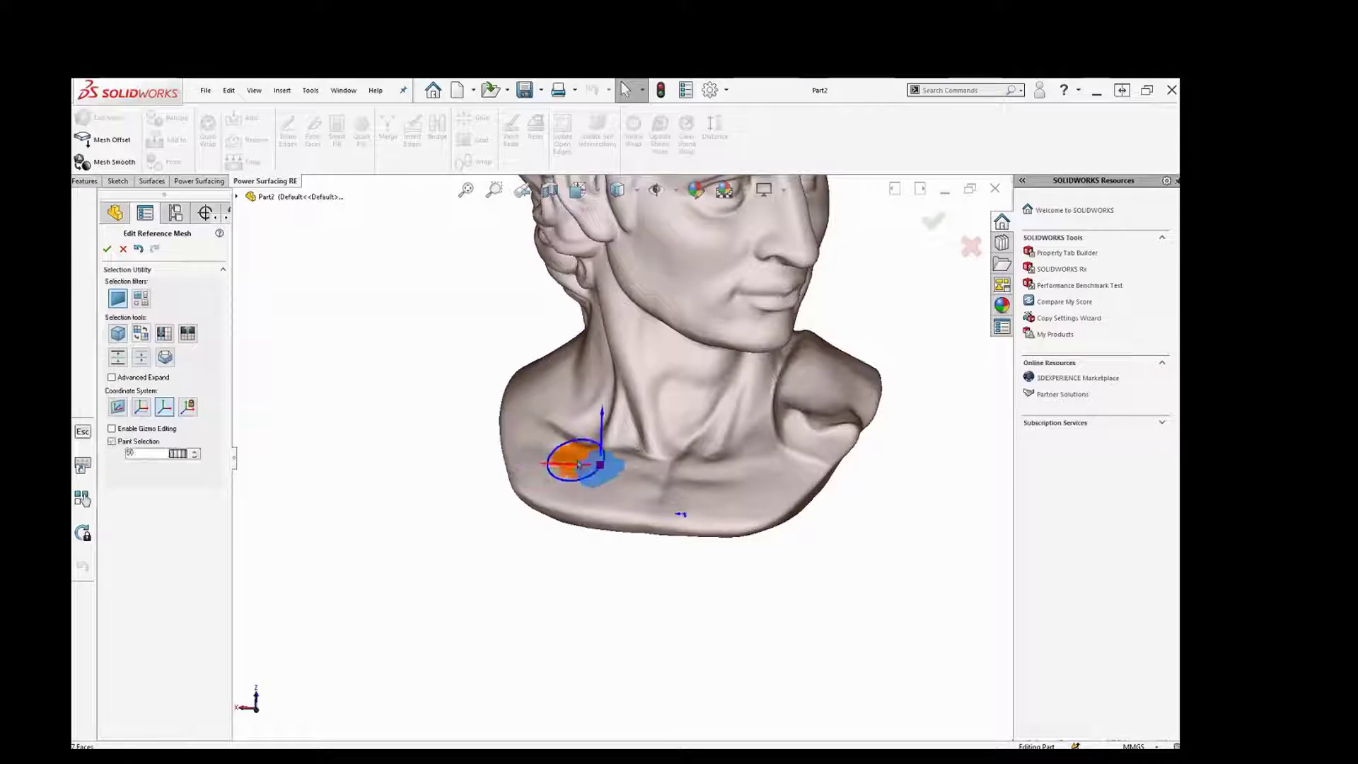
click(562, 444)
click(622, 447)
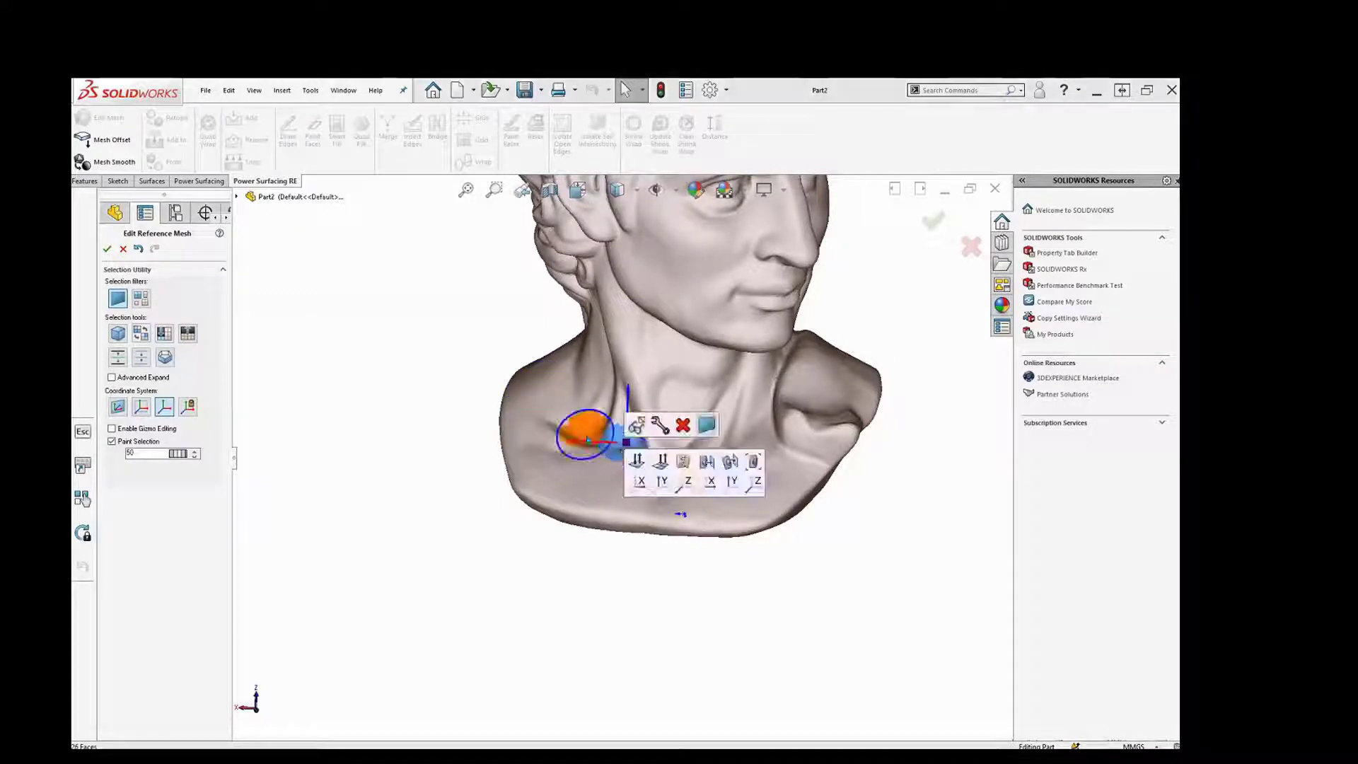
scroll(593, 440, up, 5)
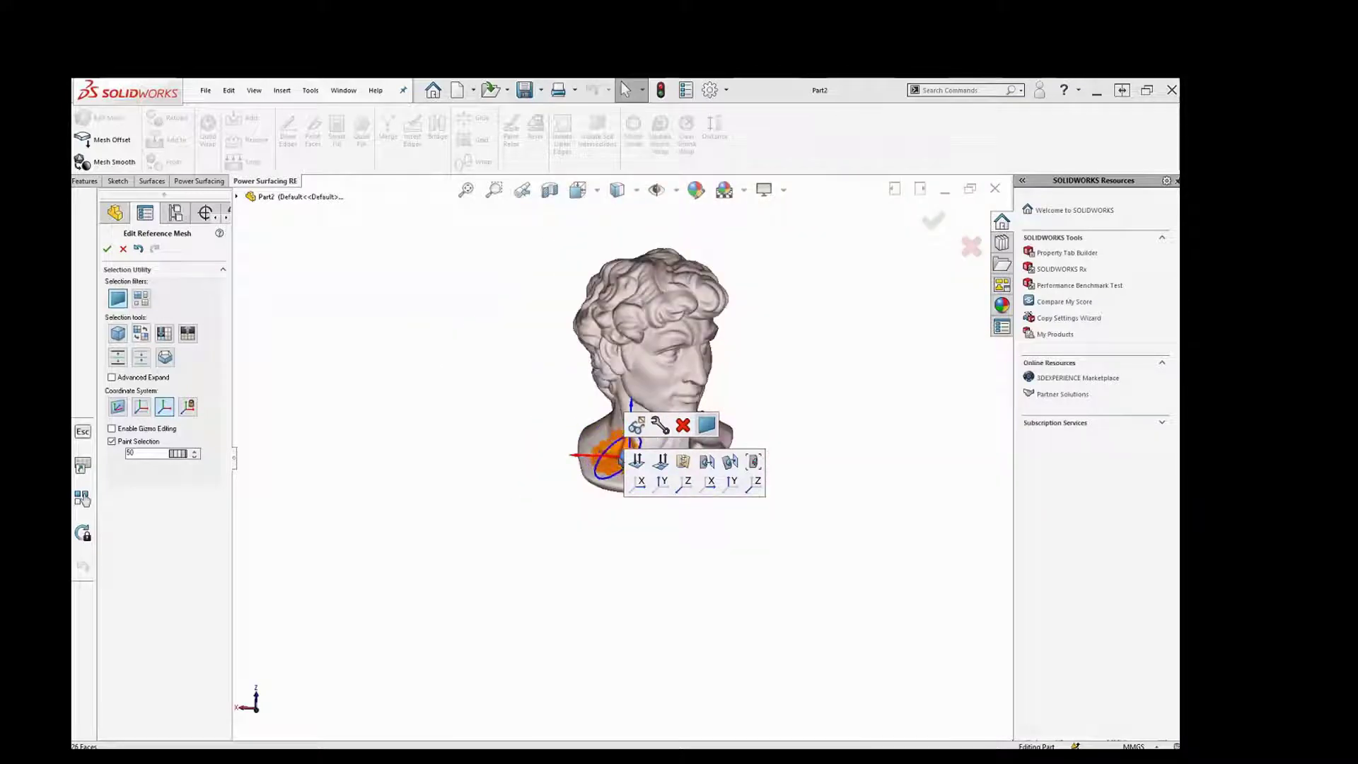
drag(608, 452, 561, 440)
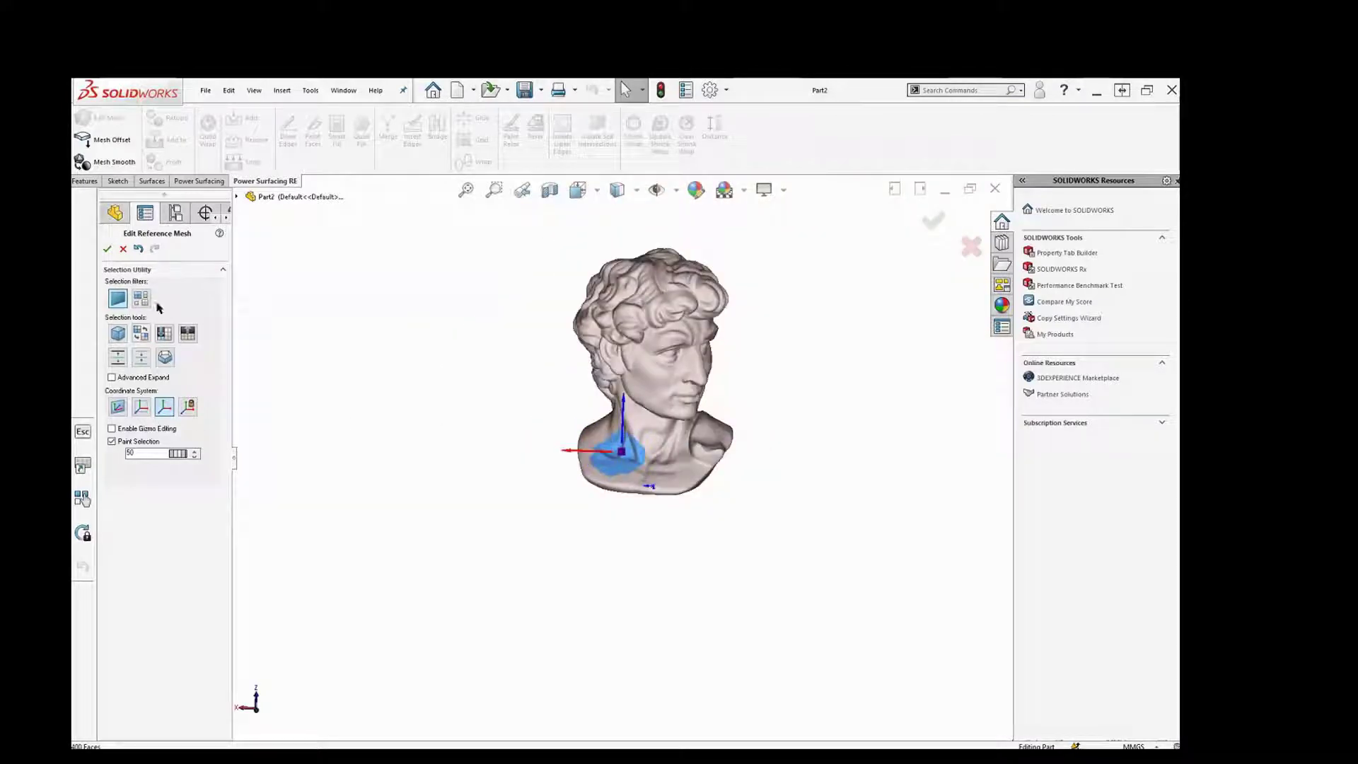
Hide the painted faces, look into the mesh through the opening, and show all hidden faces again
click(164, 333)
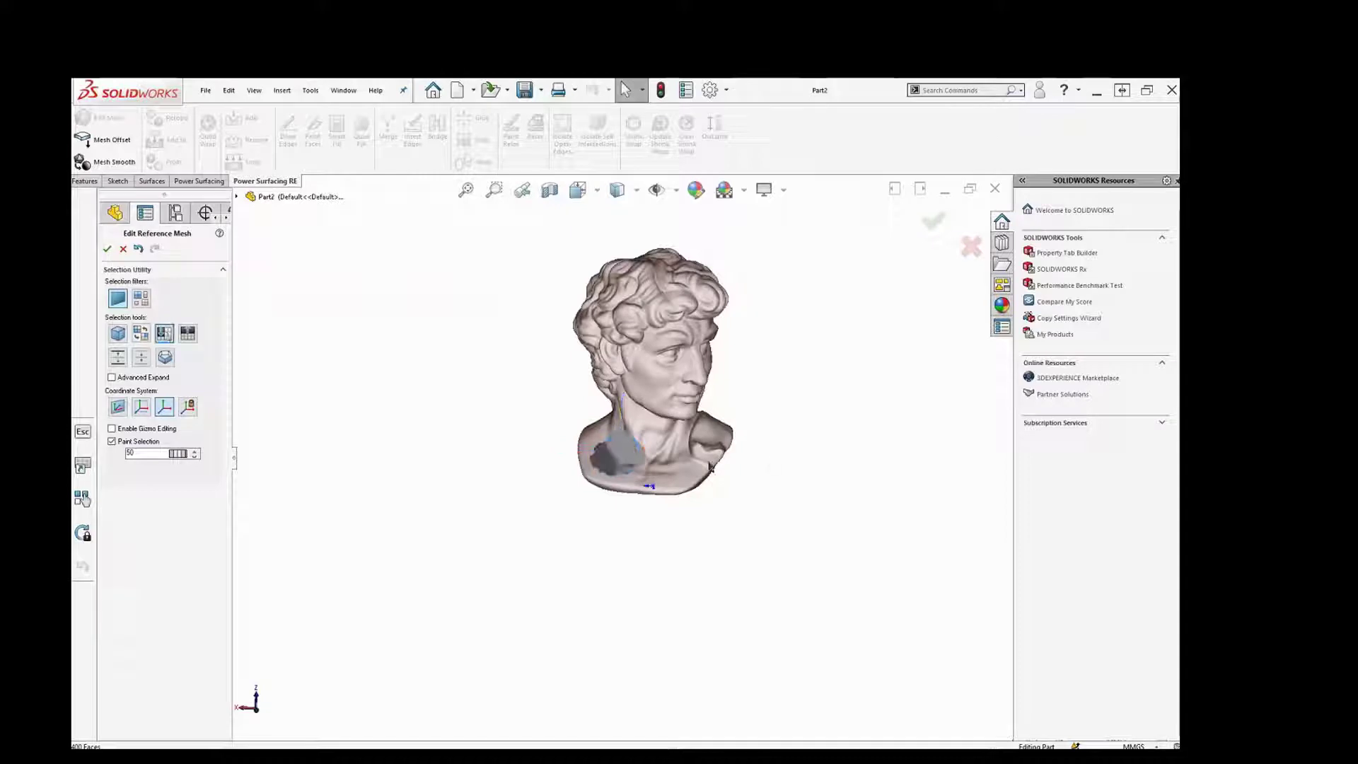
middle_drag(709, 467, 705, 557)
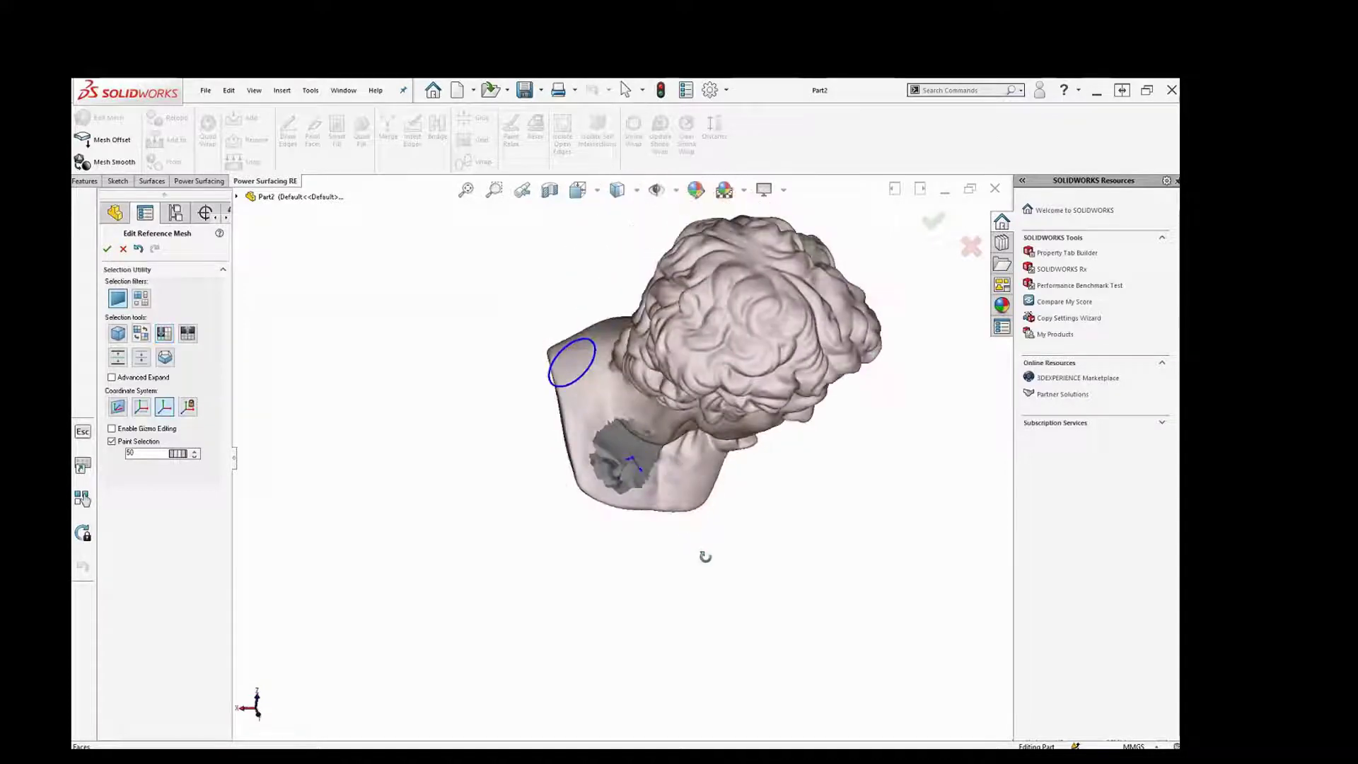
scroll(627, 467, down, 5)
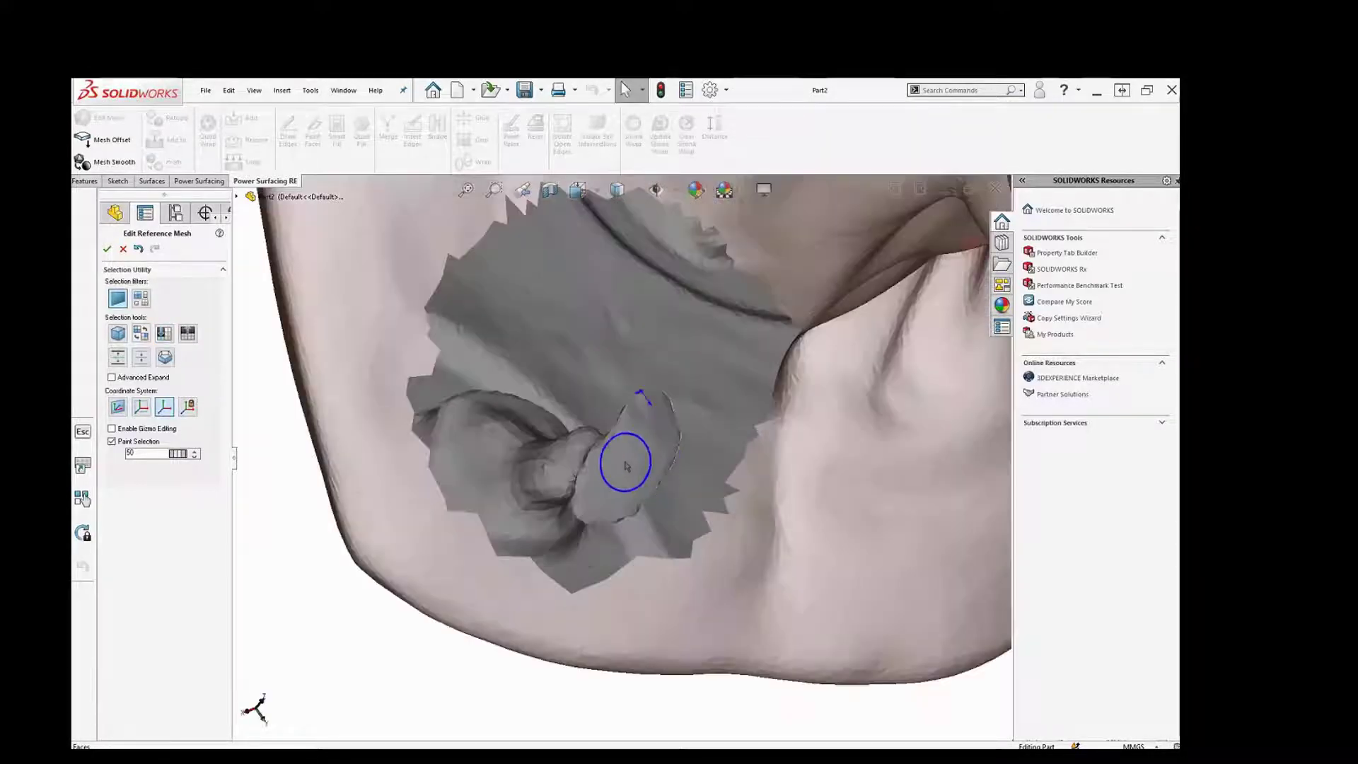
scroll(623, 467, up, 2)
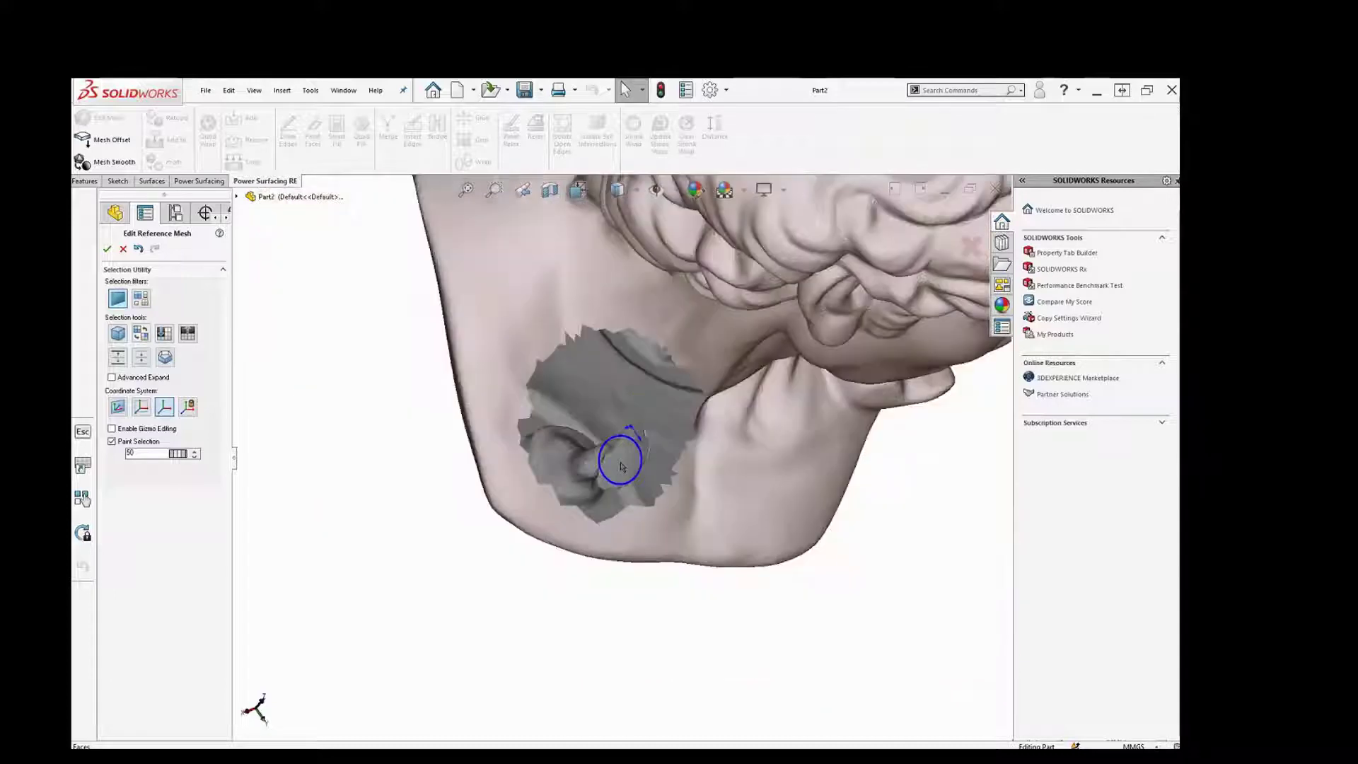
scroll(622, 467, up, 1)
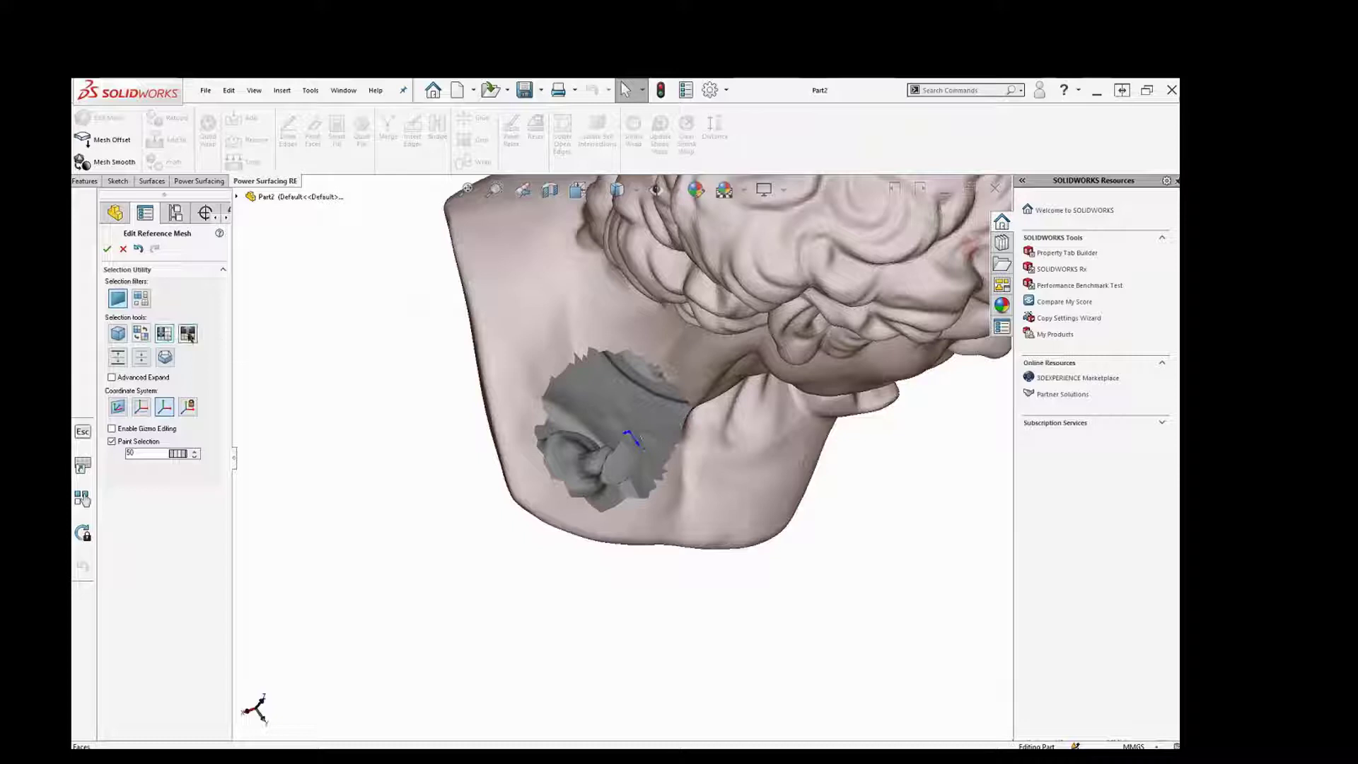
click(189, 334)
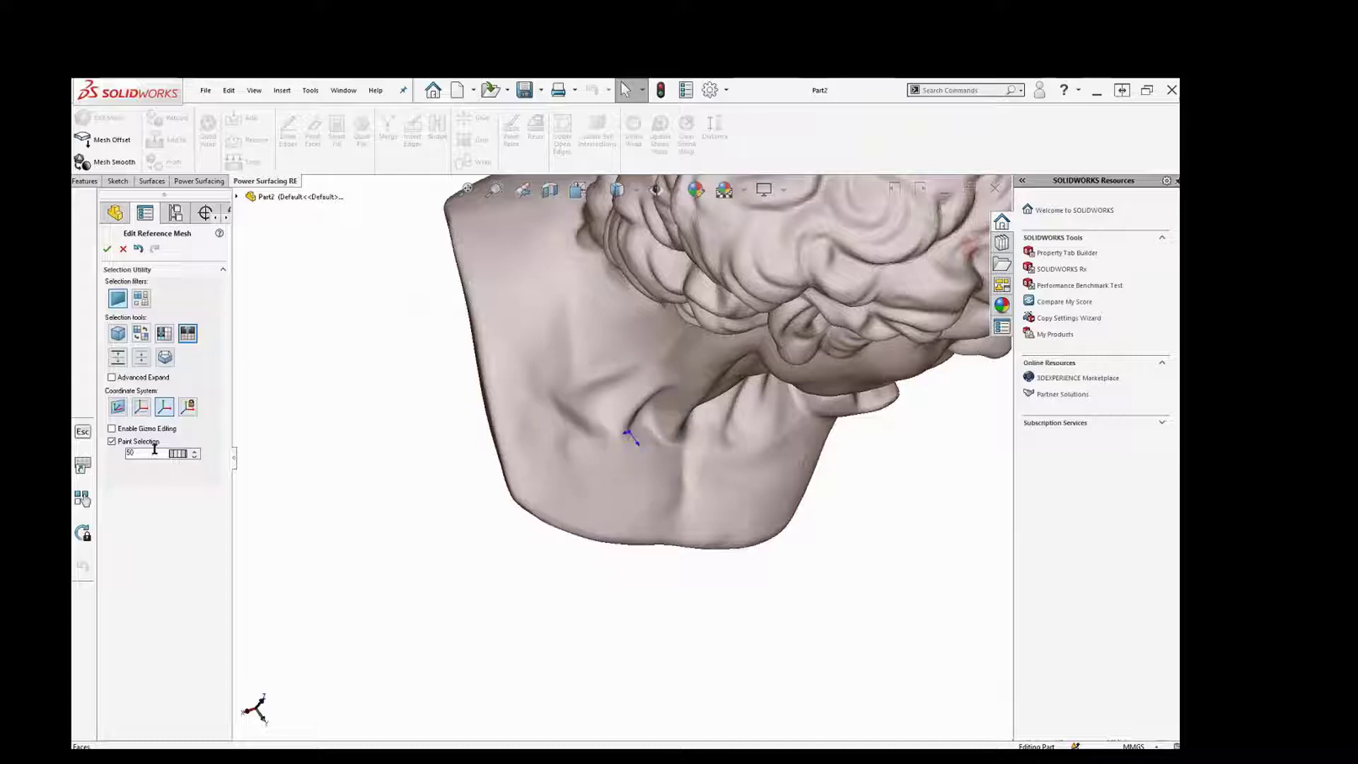
Turn off paint selection, box-select the shoulder and chest region, and open those faces for mesh face editing
click(112, 442)
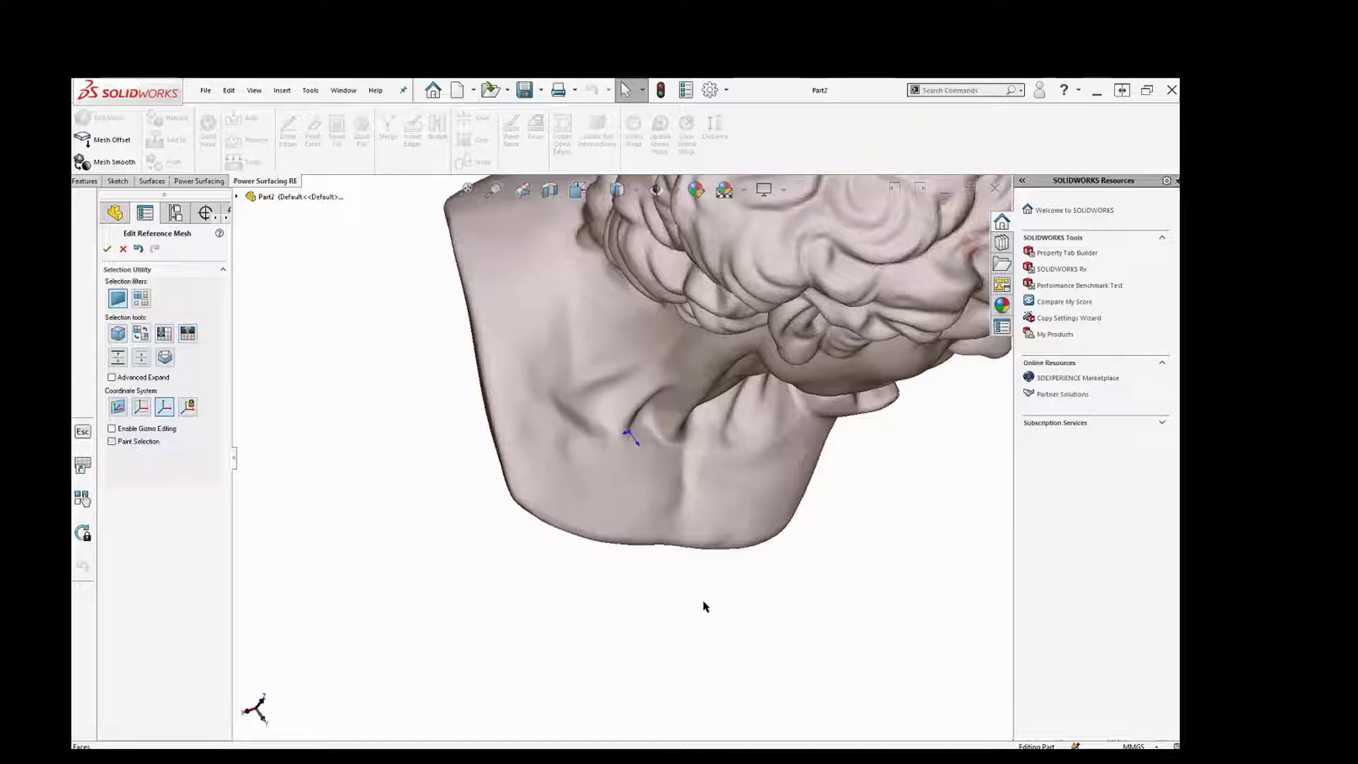
drag(393, 273, 732, 588)
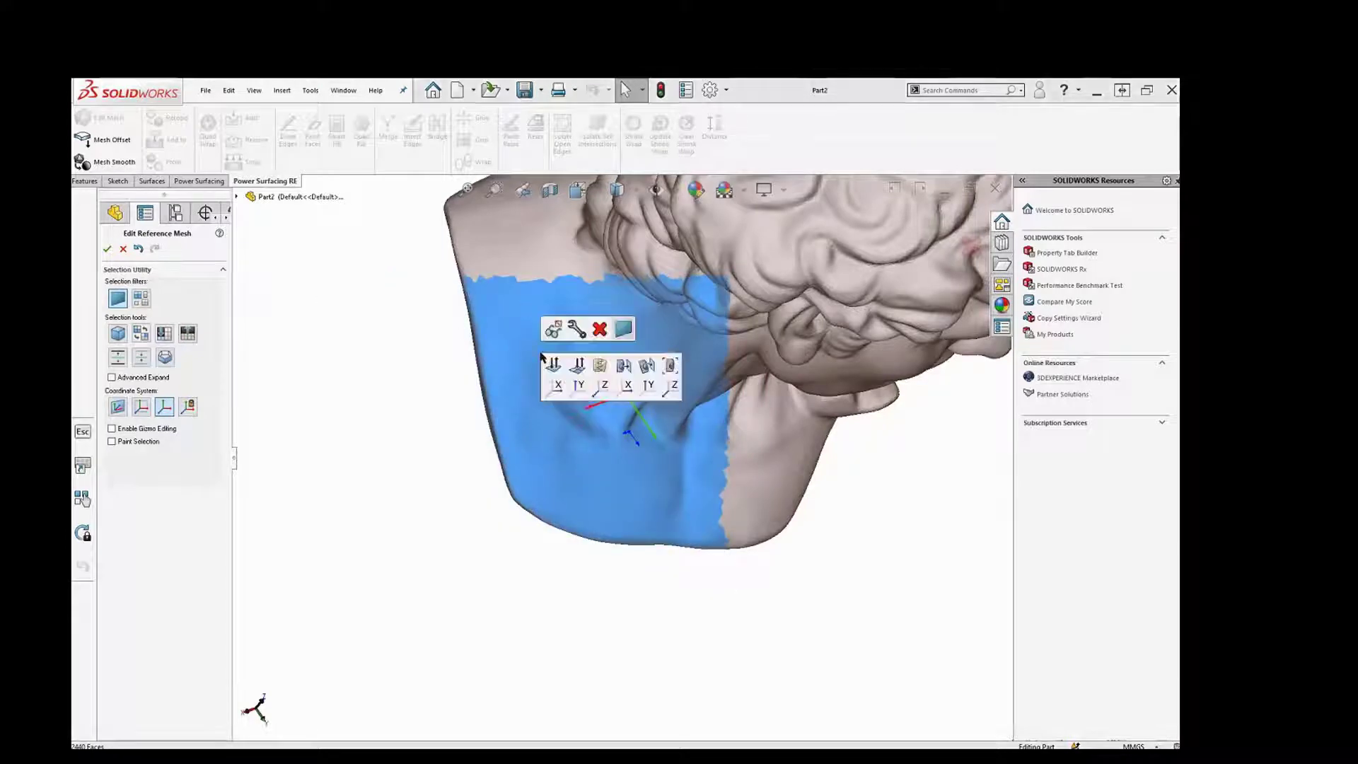
click(577, 330)
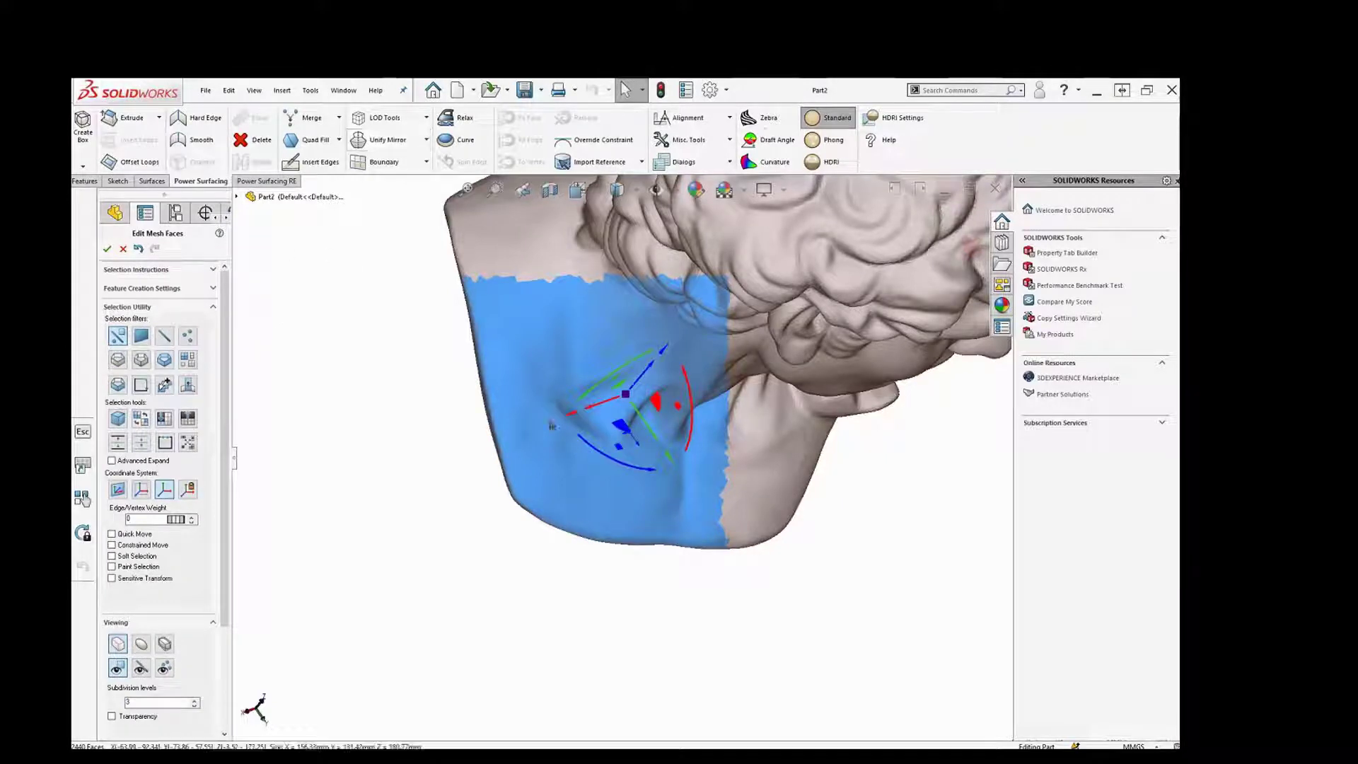
Examine how far the selected region reaches along the neck, hair and underside of the bust
middle_drag(452, 304, 642, 282)
scroll(642, 283, down, 2)
scroll(642, 282, up, 4)
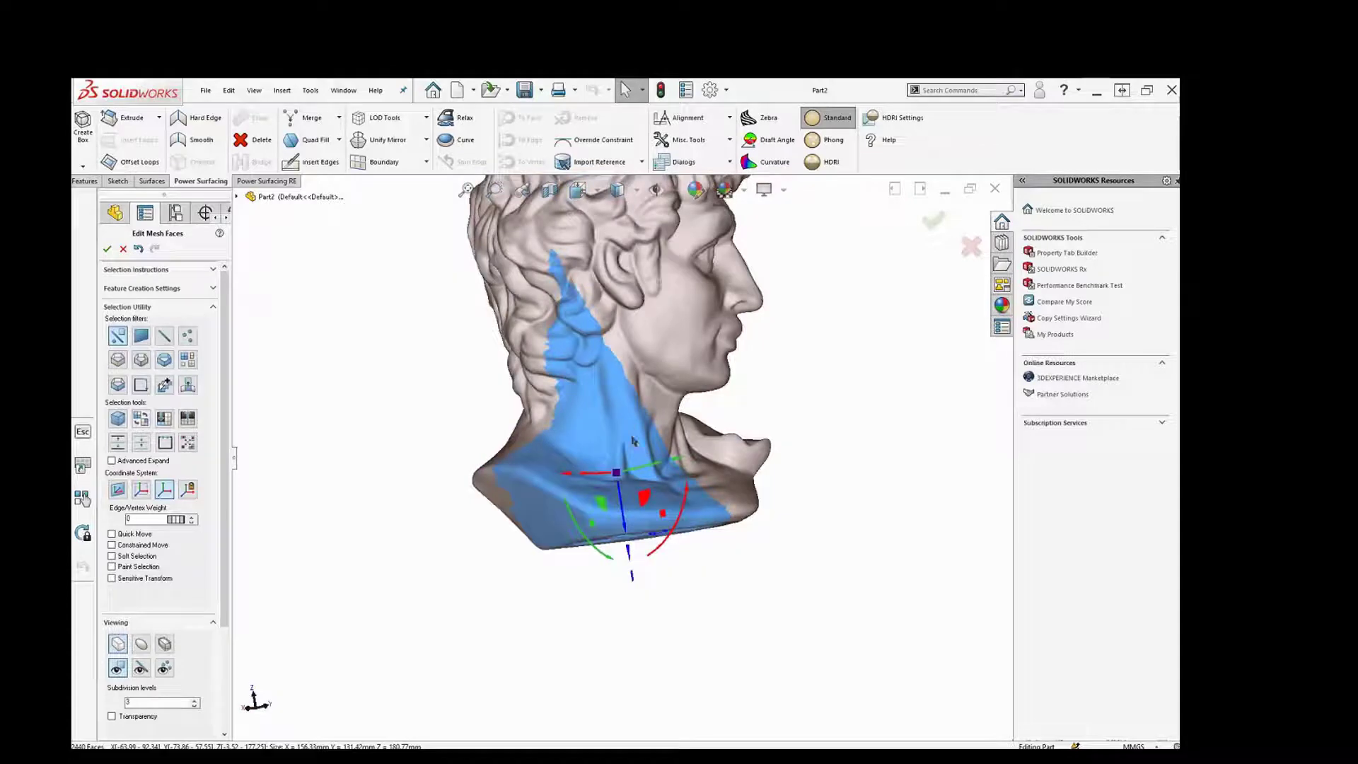
scroll(633, 440, down, 2)
middle_drag(636, 491, 607, 406)
scroll(607, 396, down, 3)
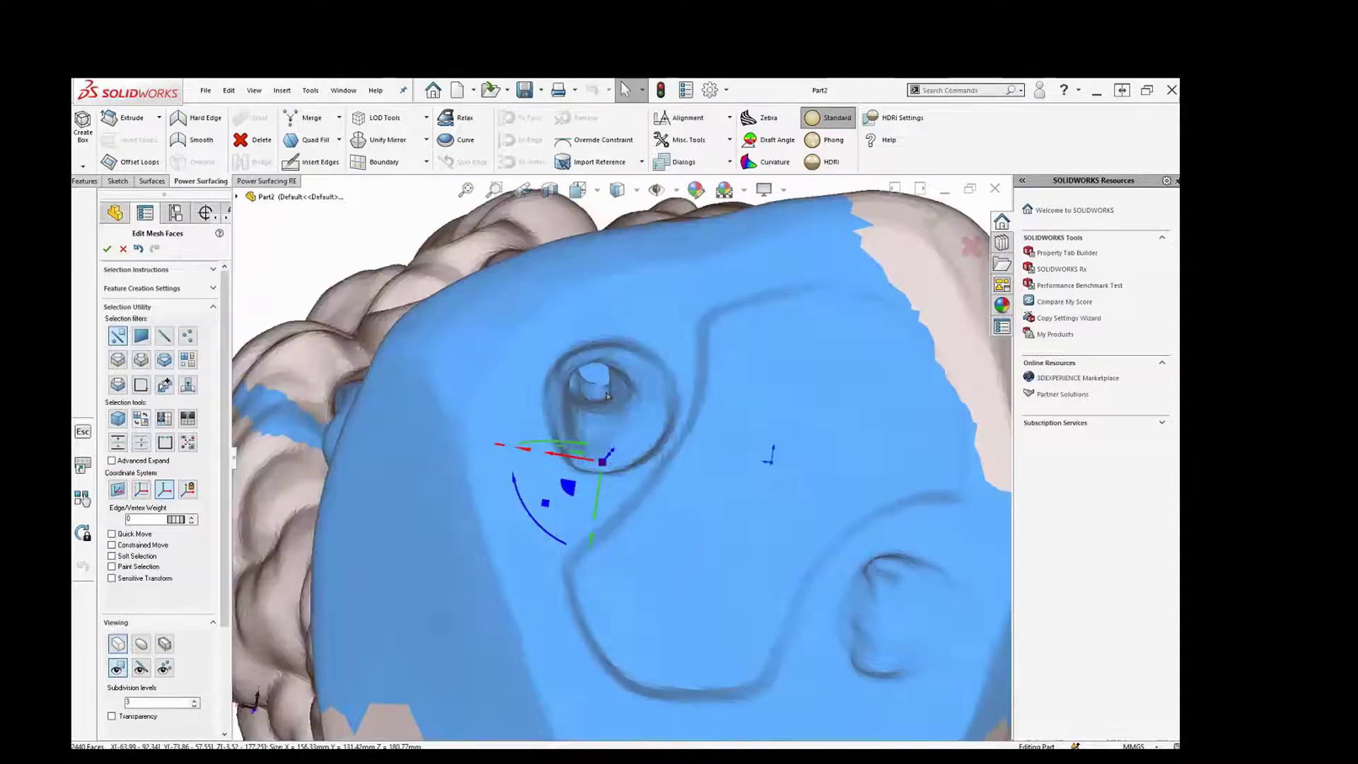
scroll(629, 451, up, 4)
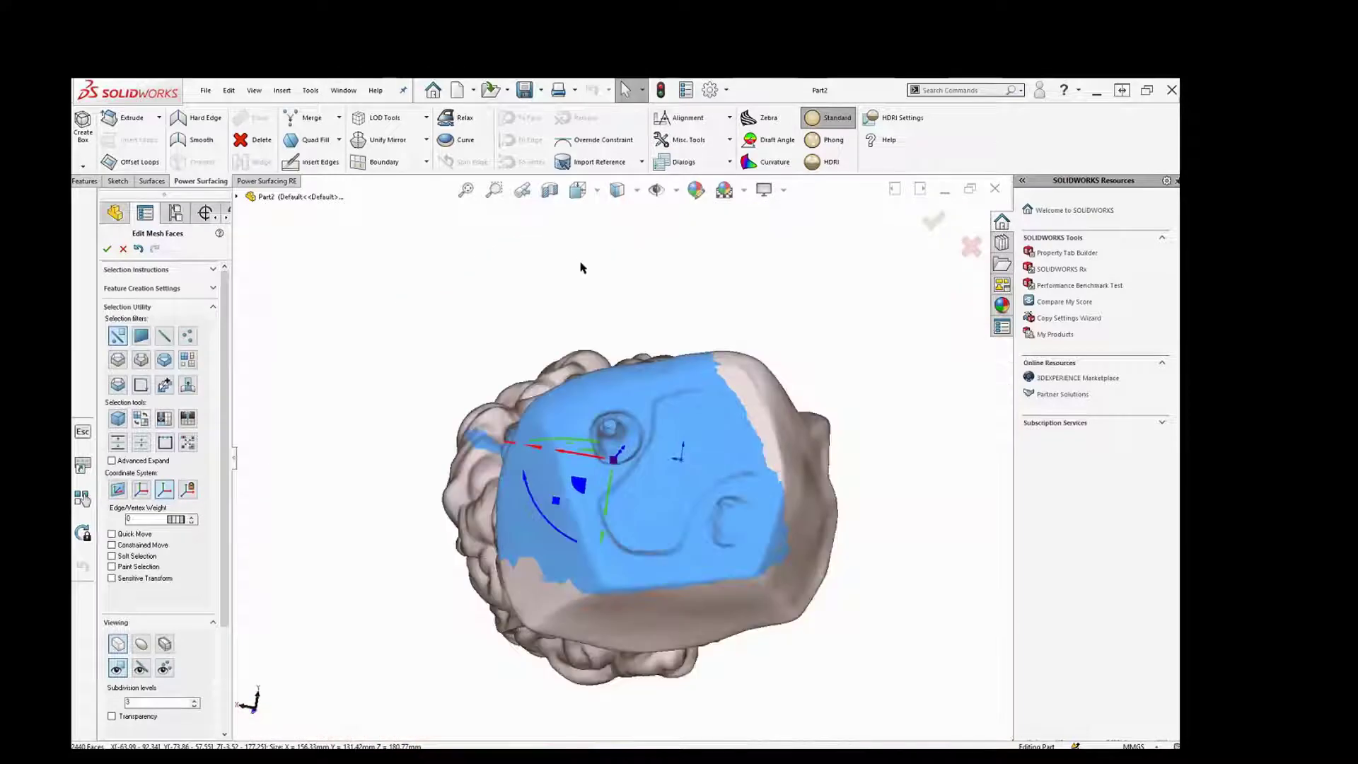
Clear the selection, set the selection filter to faces, and box-select a patch at the base of the neck
key(s)
click(462, 277)
middle_drag(509, 285, 597, 448)
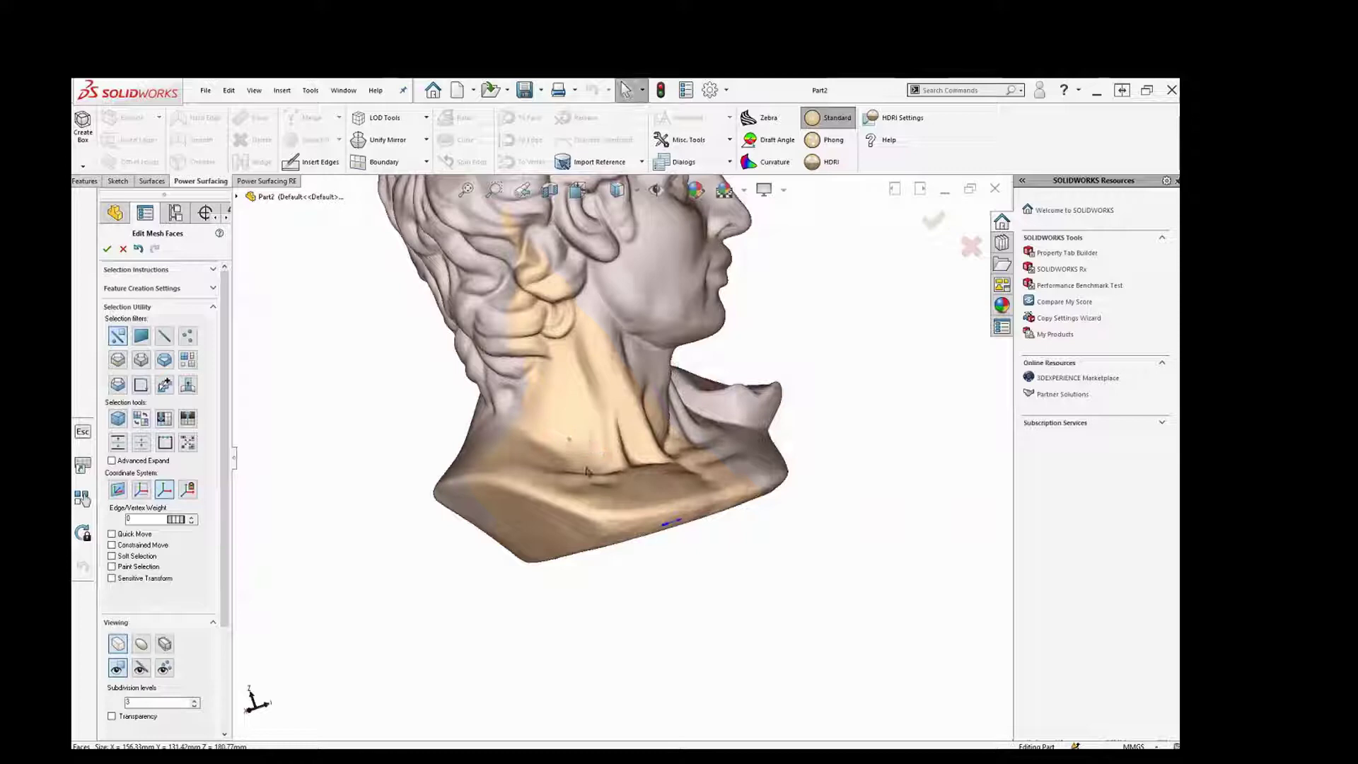
click(181, 491)
drag(549, 414, 672, 485)
click(139, 336)
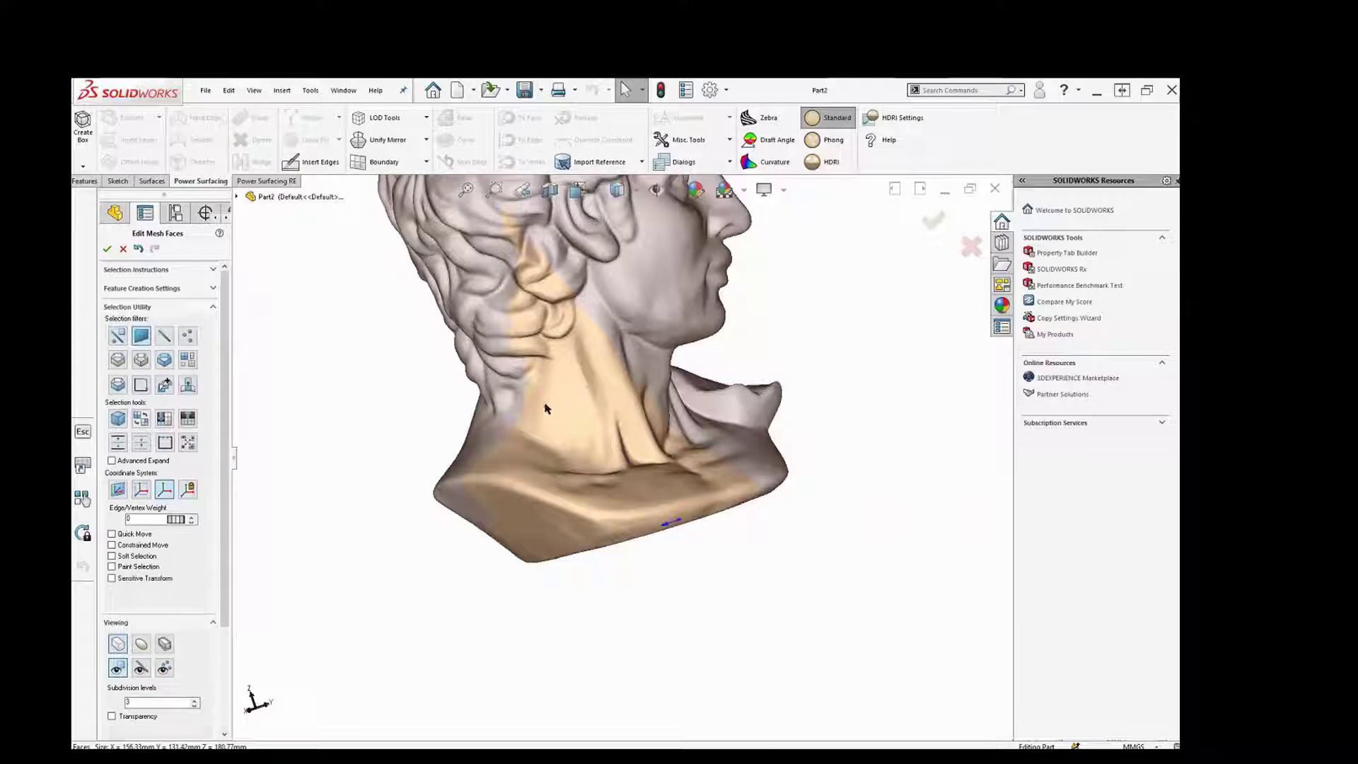
drag(668, 494, 670, 497)
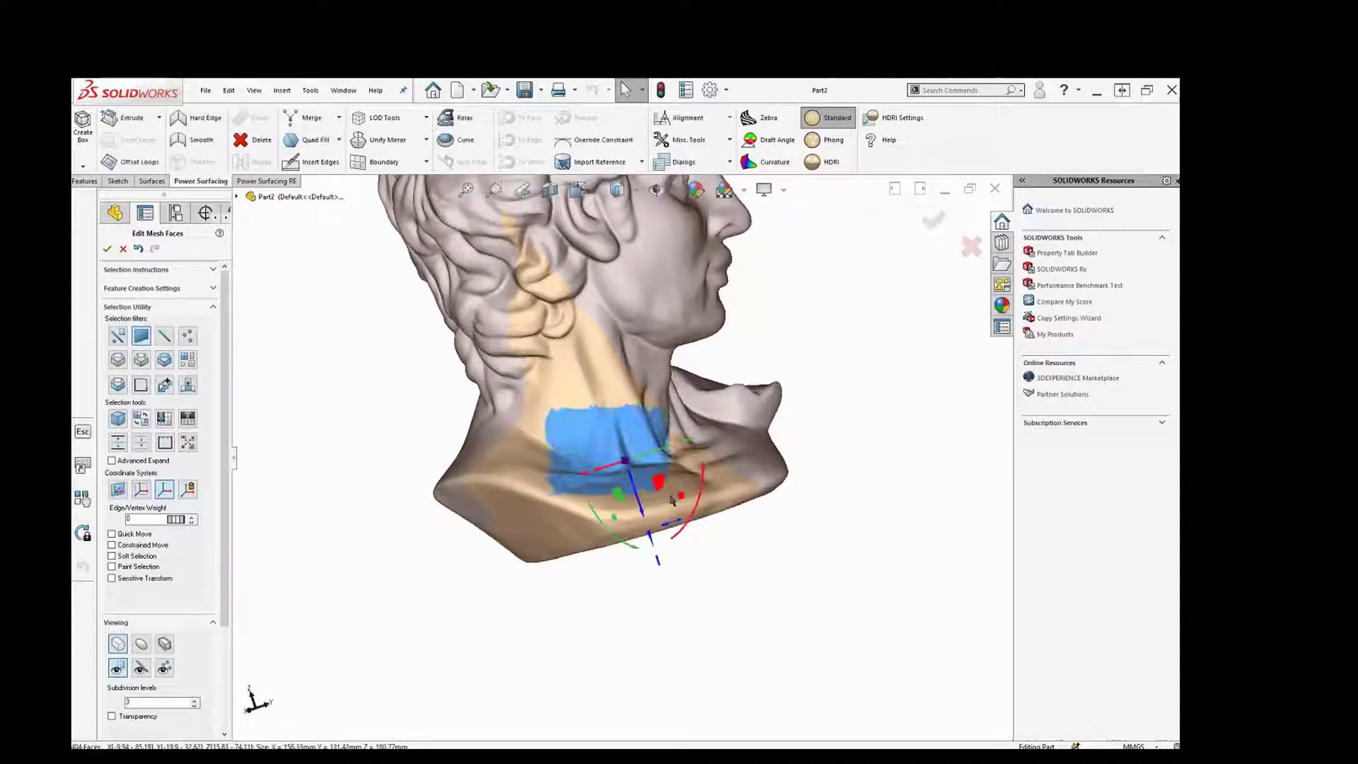
Box-select a patch of faces on the side of the neck and hide it
drag(532, 374, 626, 438)
middle_drag(667, 486, 439, 467)
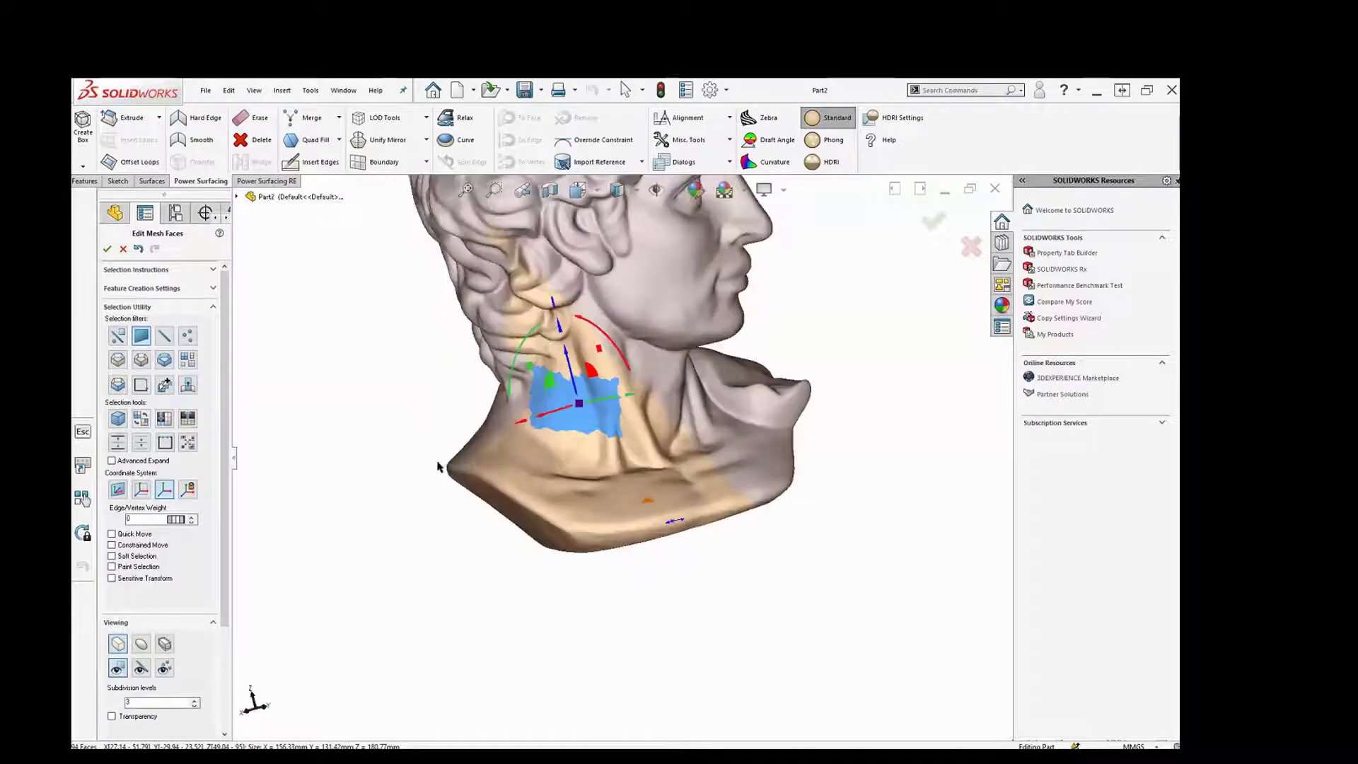
right_click(563, 403)
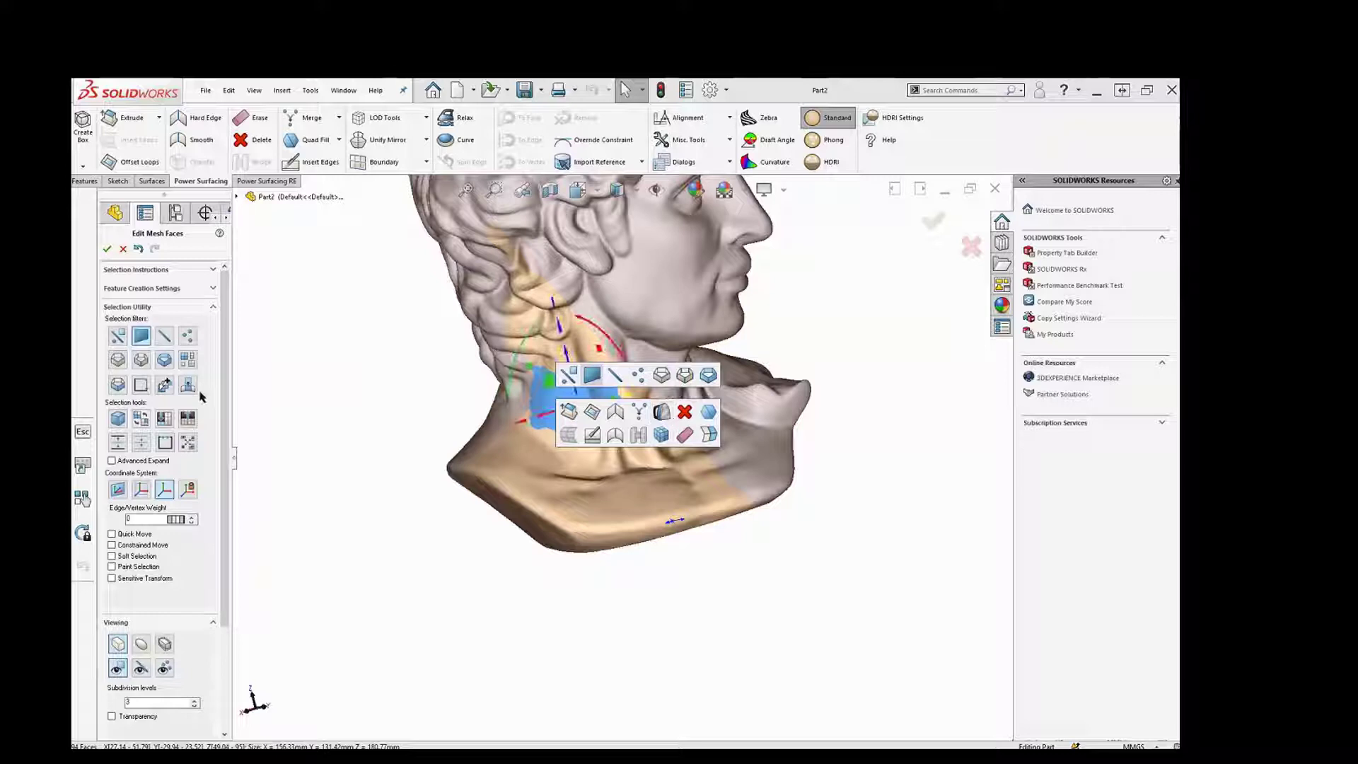
click(162, 422)
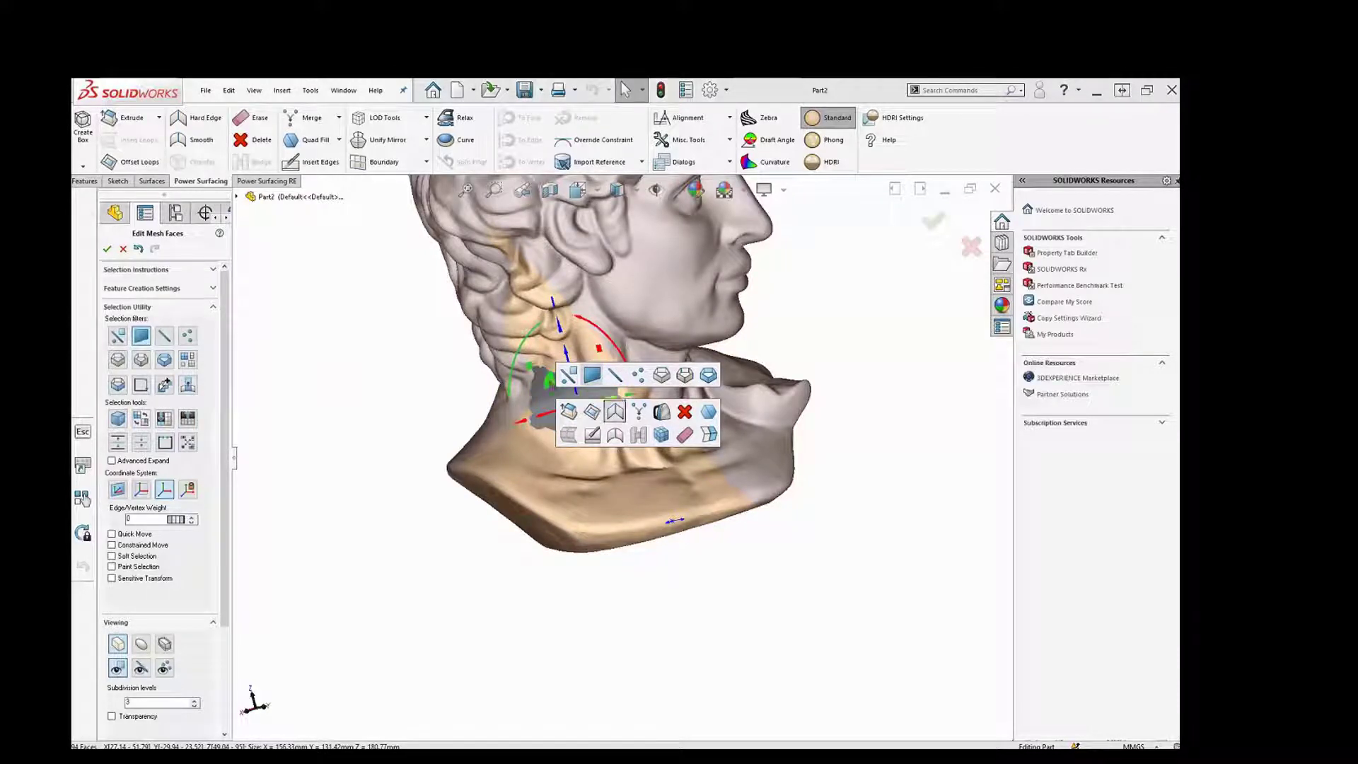
click(403, 391)
Select a single face just below the hidden neck patch and enable Advanced Expand with an angle of 360°
middle_drag(535, 446, 682, 518)
scroll(585, 474, down, 3)
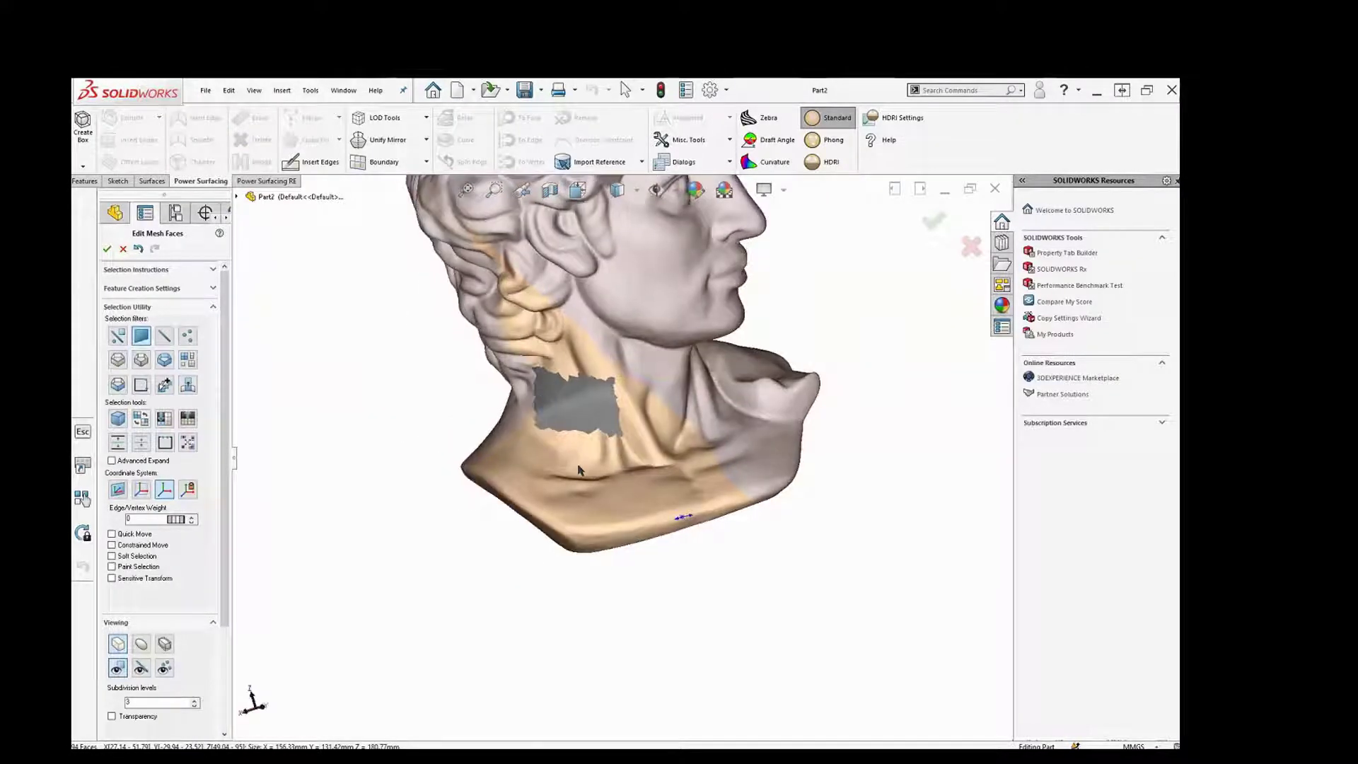
click(583, 472)
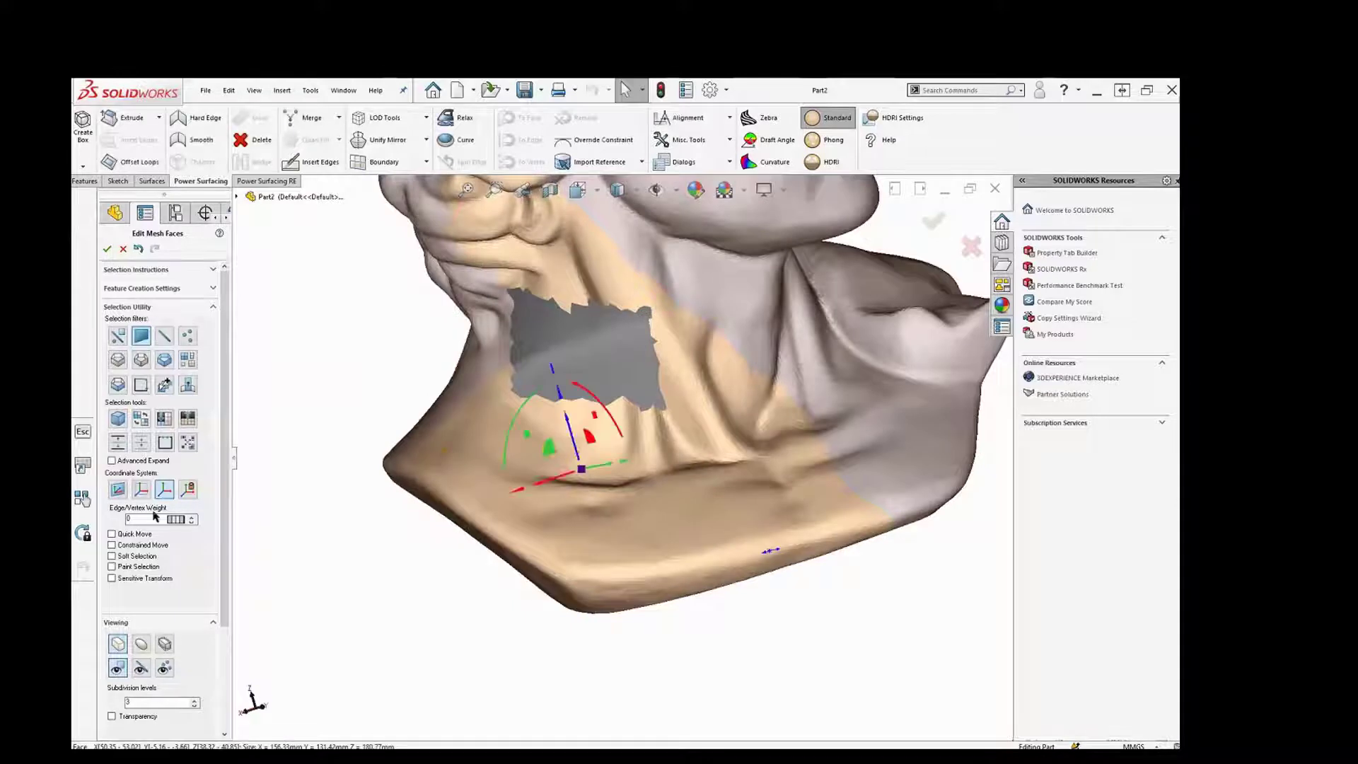
click(118, 461)
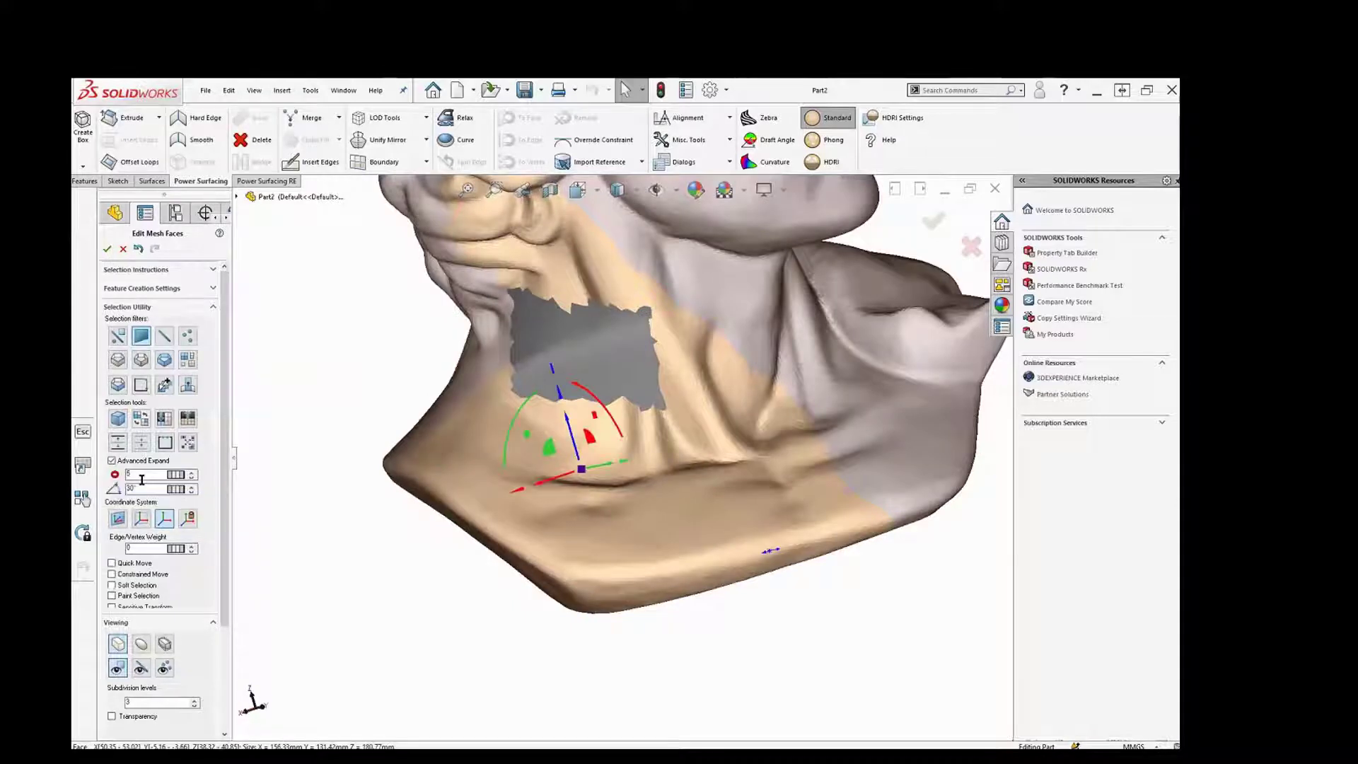
drag(177, 495, 1054, 450)
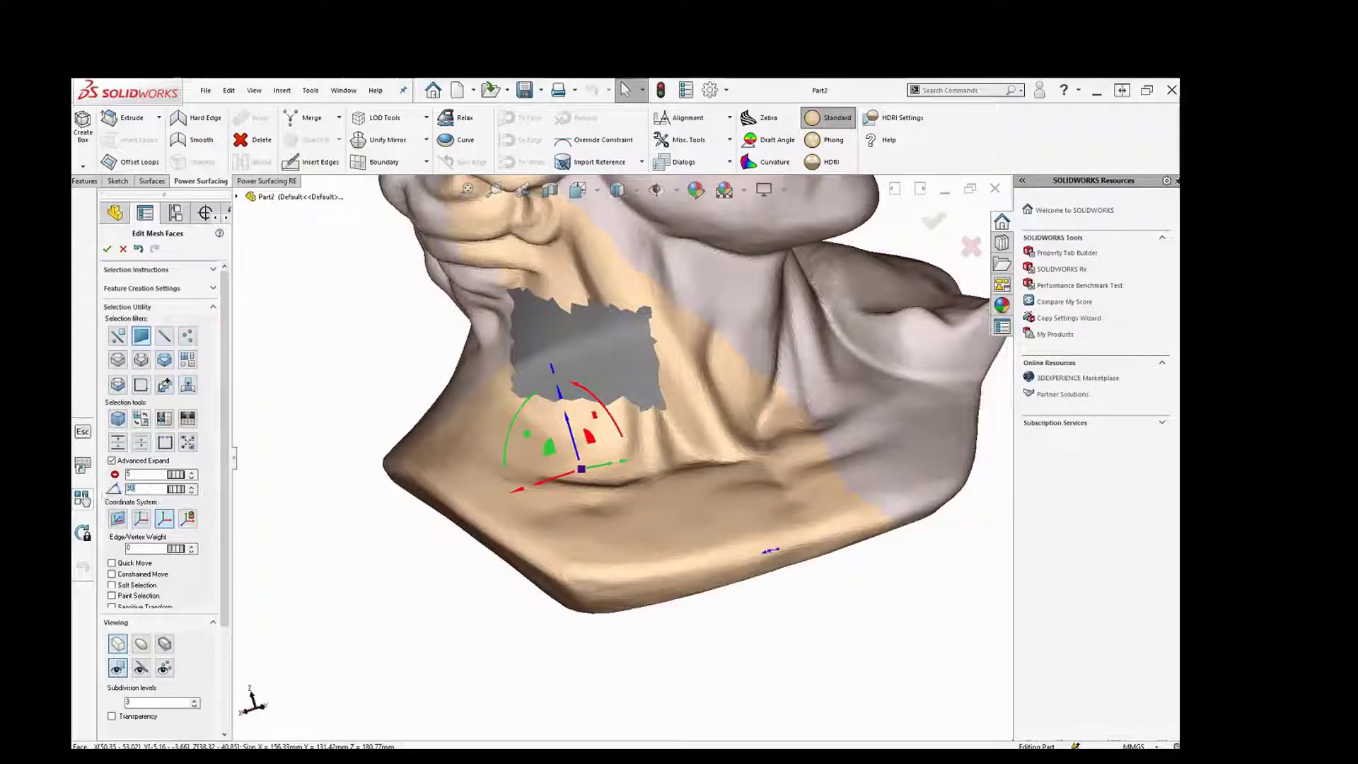
text(360)
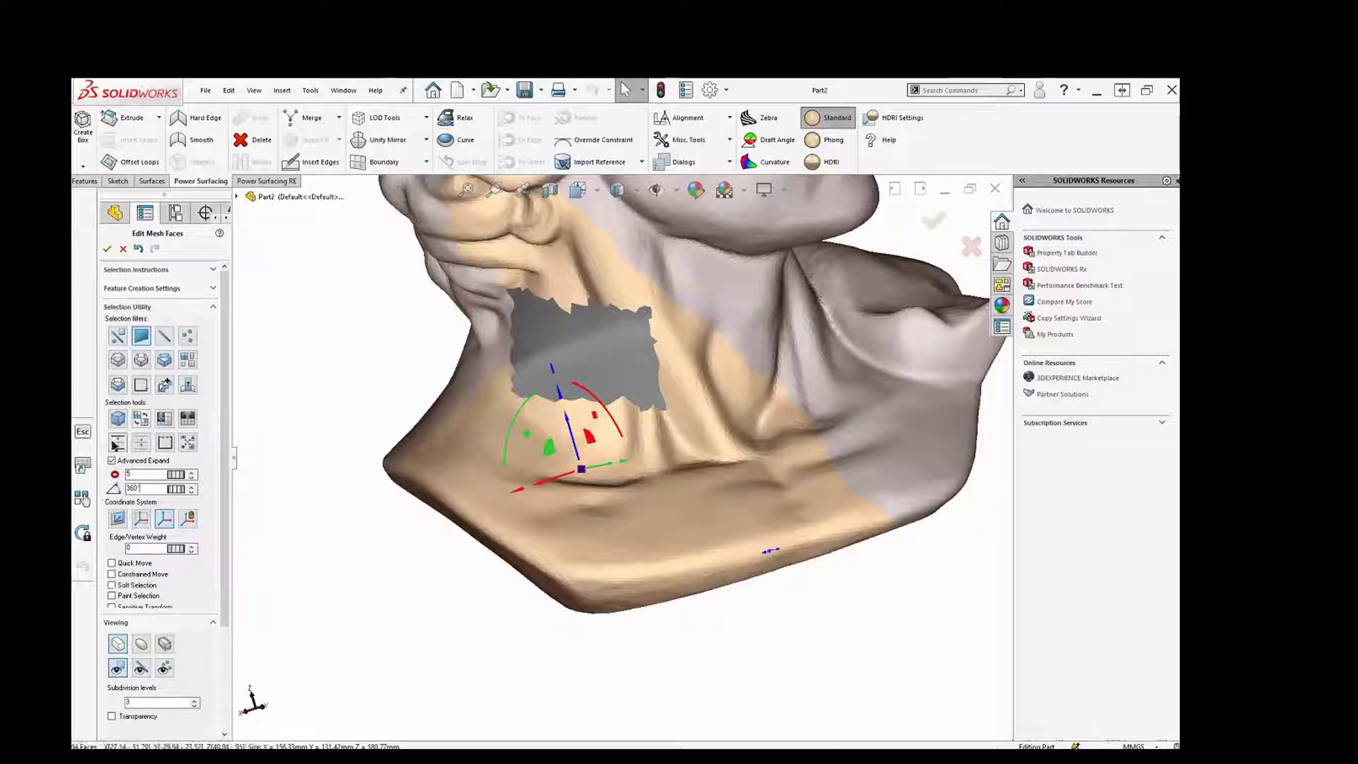
Expand the face selection repeatedly across the shoulder, hide the selected faces, and look inside the mesh
click(117, 442)
click(118, 444)
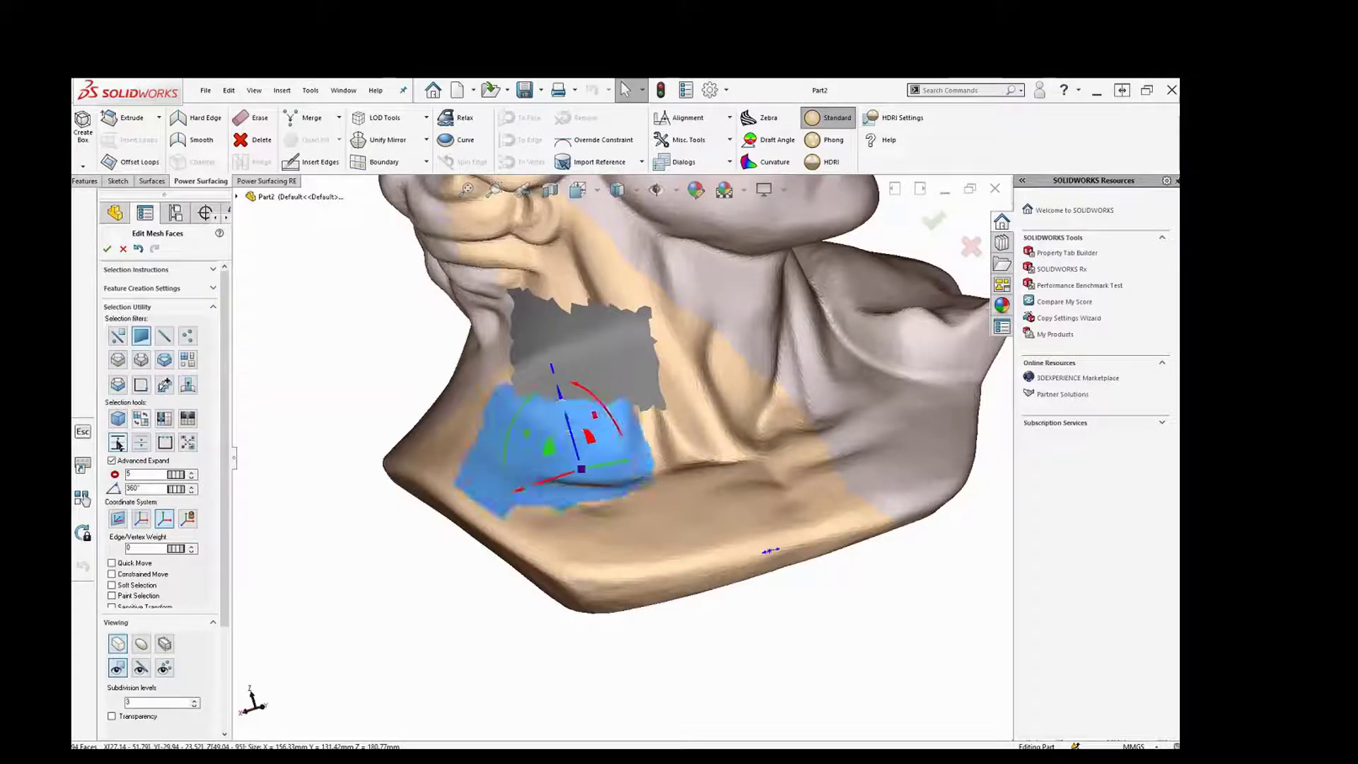
click(118, 443)
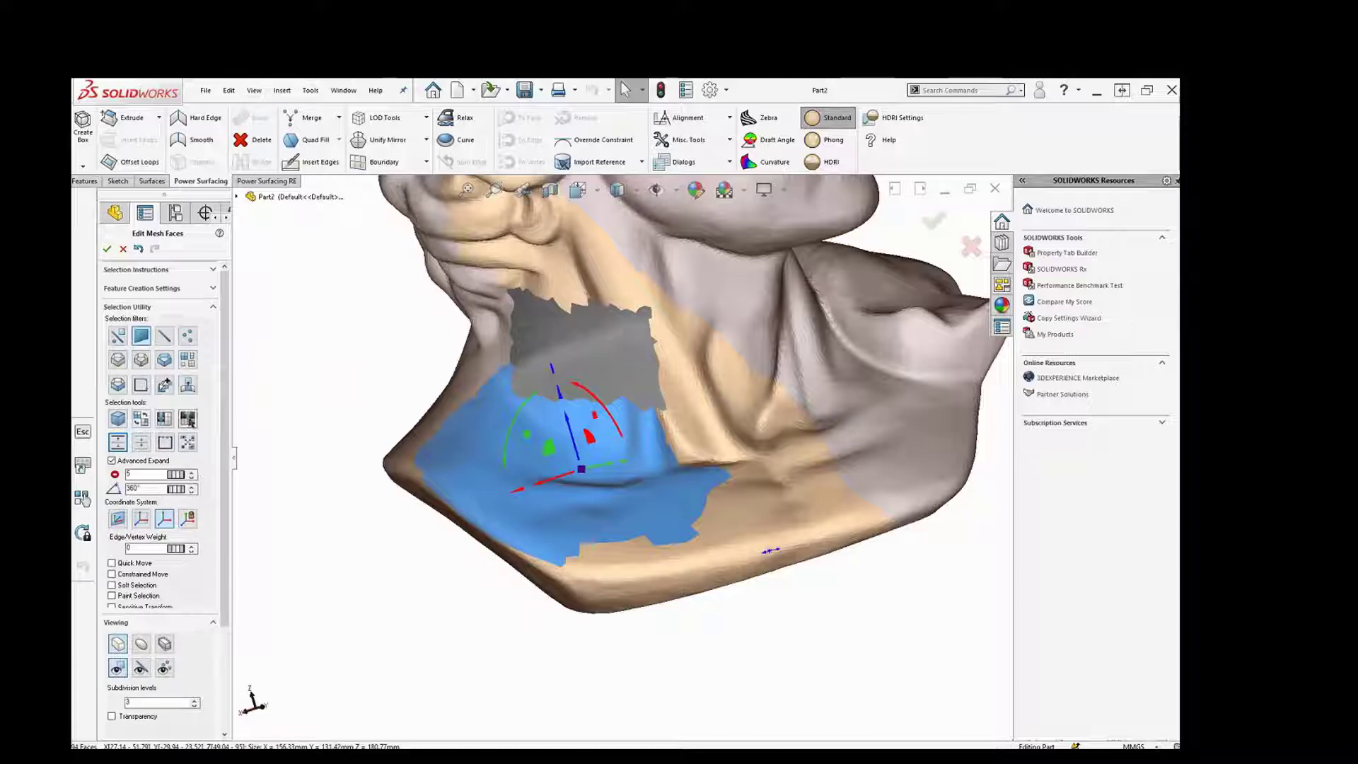
click(165, 419)
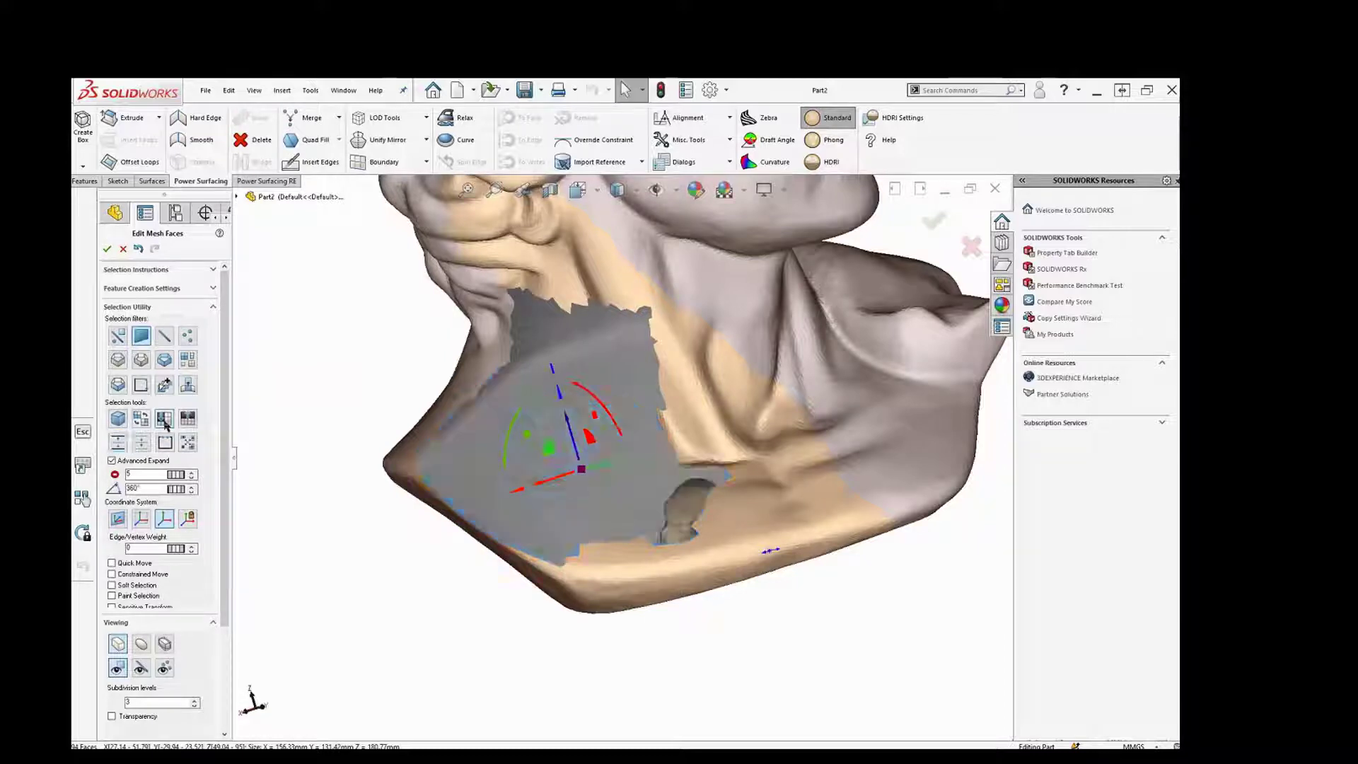
middle_drag(530, 439, 662, 523)
scroll(666, 492, down, 3)
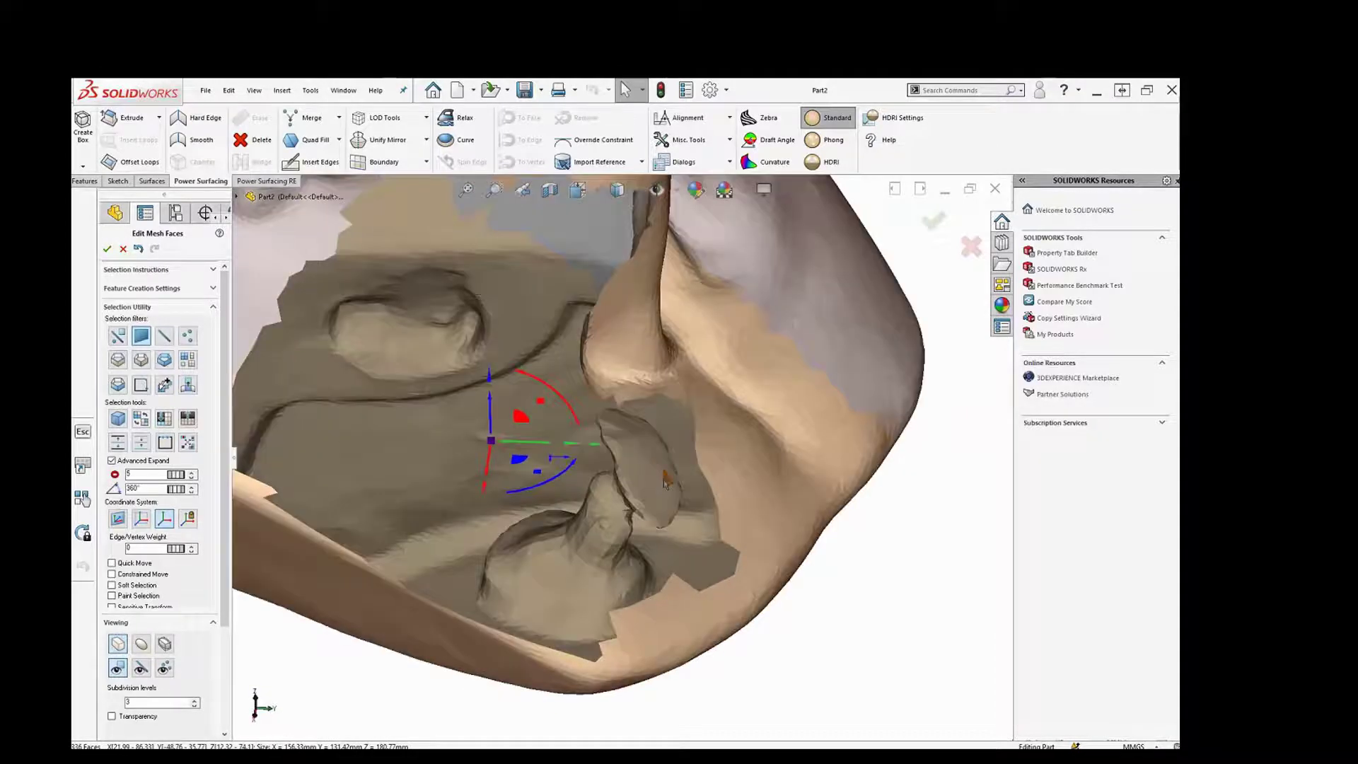
Select a face on the stray protrusion inside the bust, expand the selection twice over it, and delete those faces
click(646, 472)
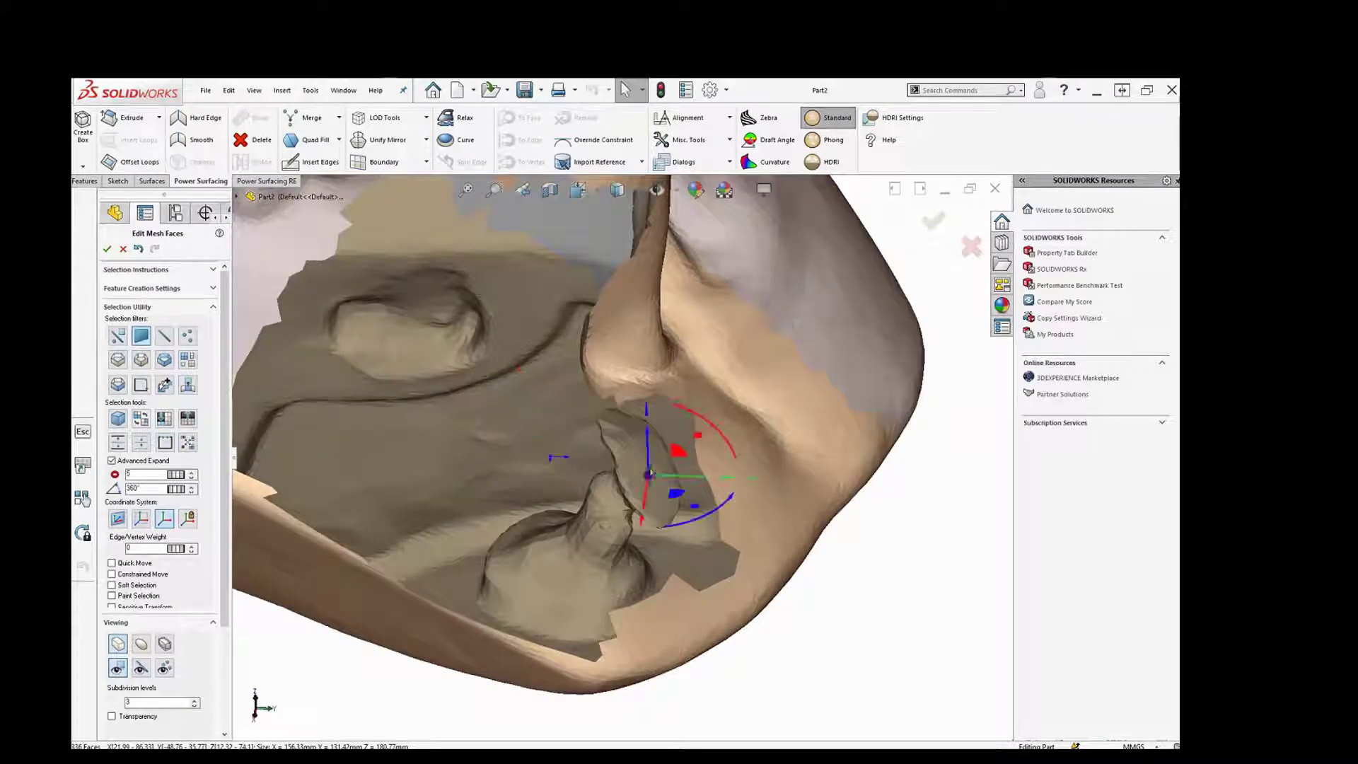
click(117, 443)
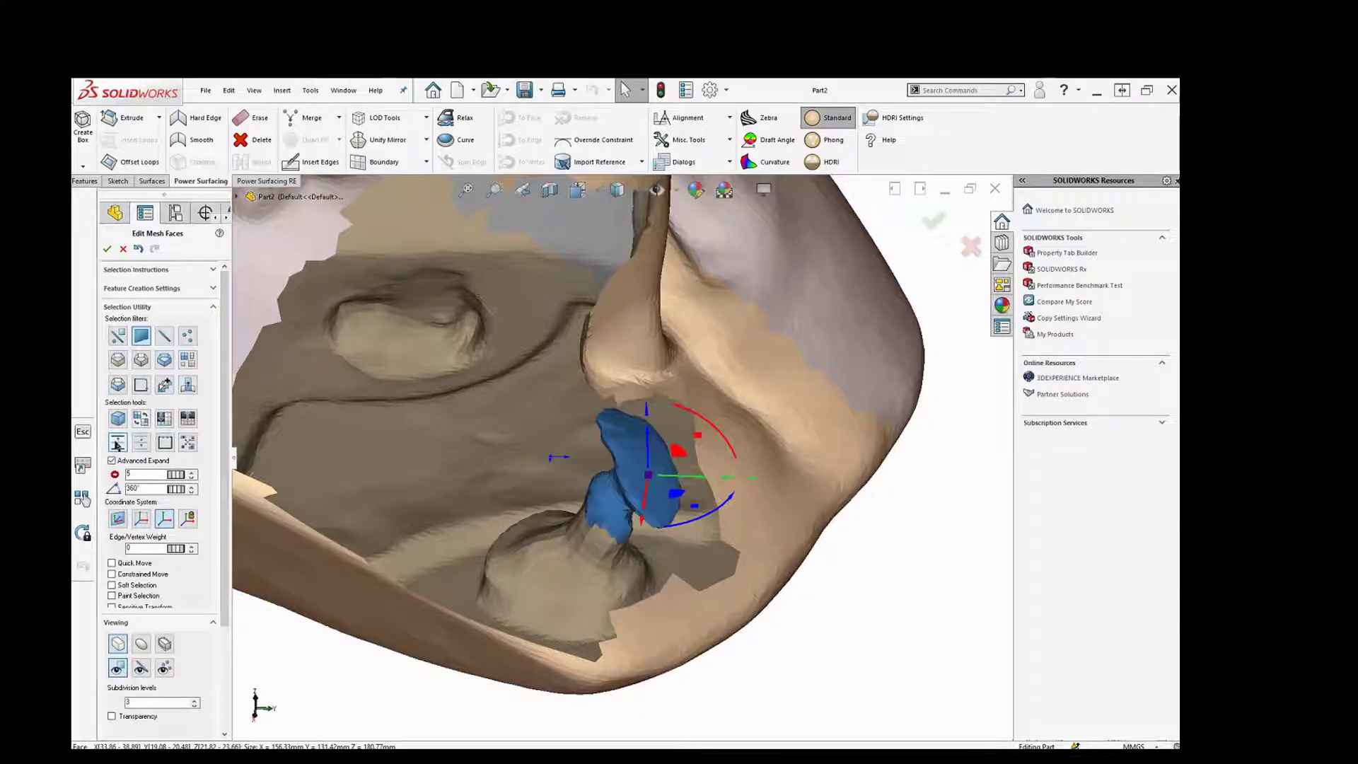
click(117, 443)
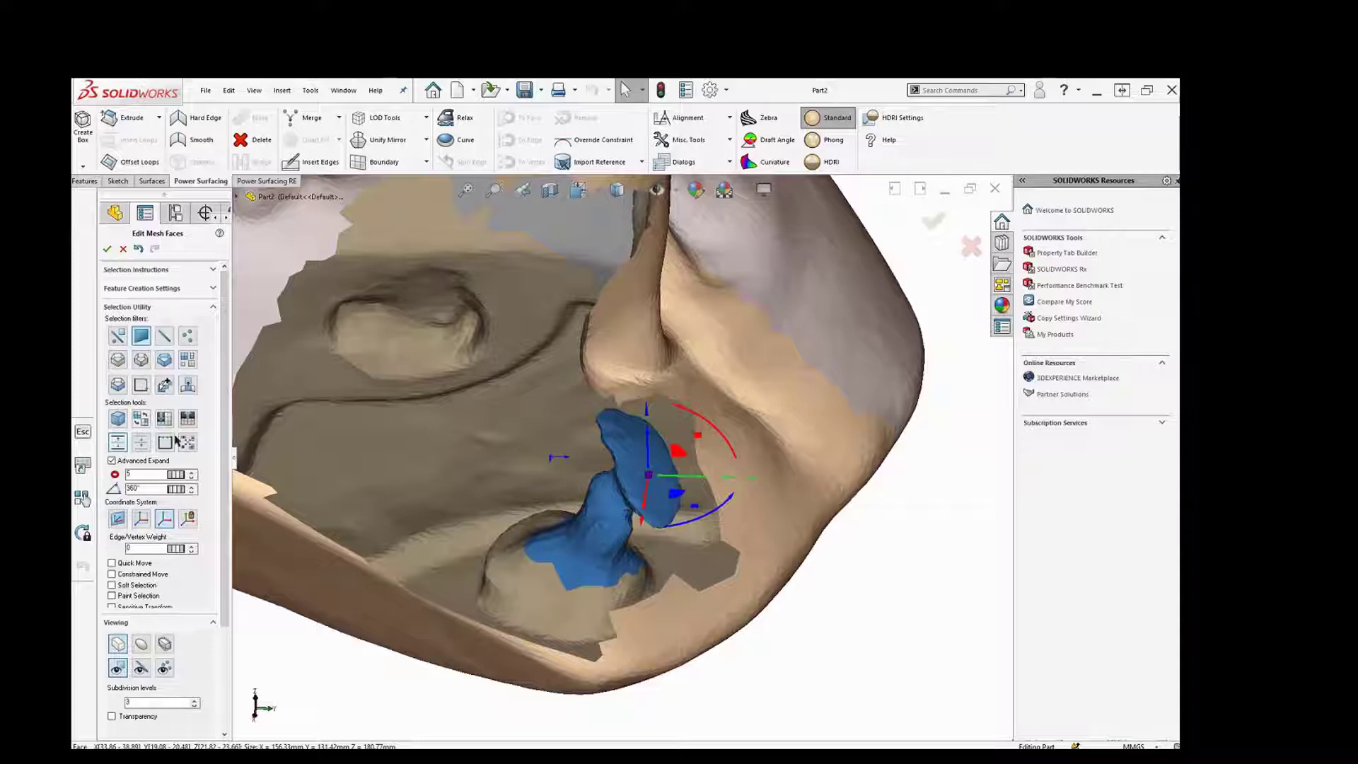
middle_drag(548, 523, 524, 509)
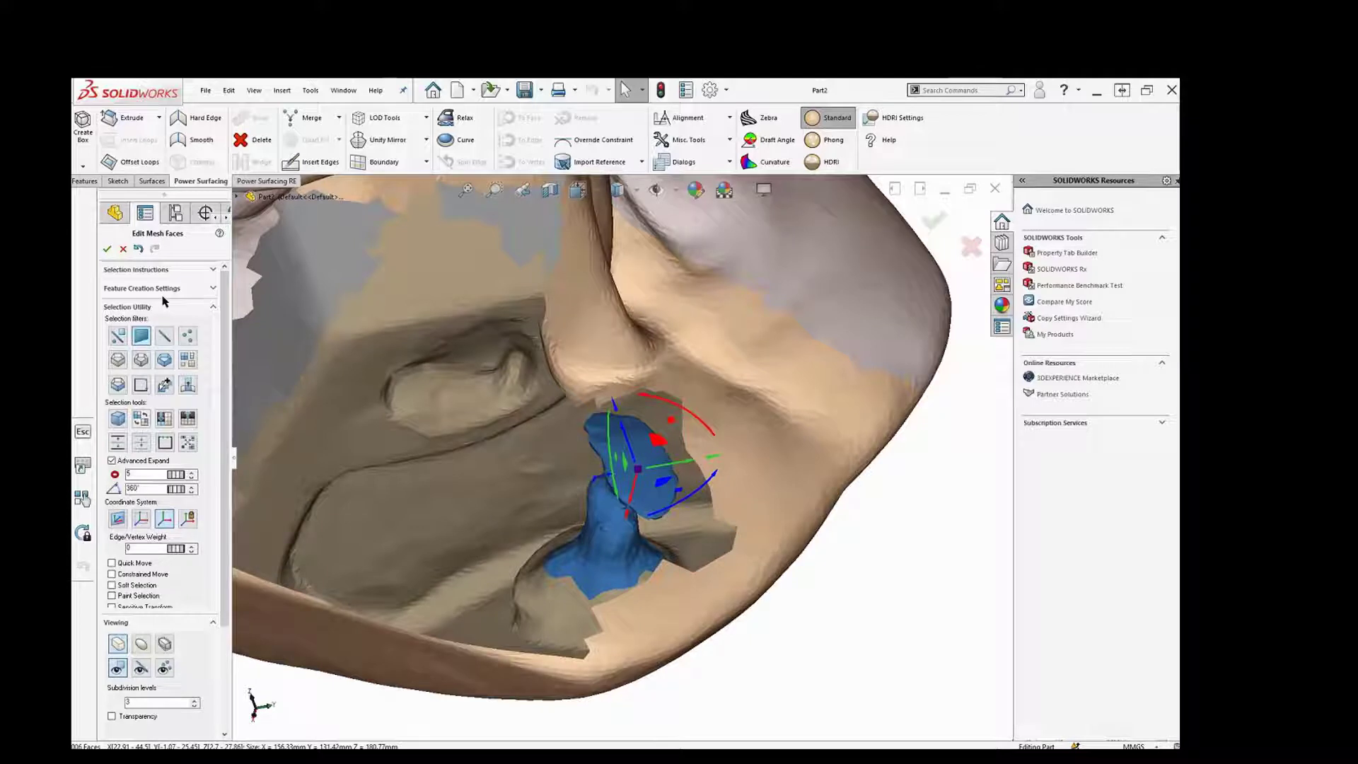
click(254, 141)
middle_drag(596, 550, 606, 580)
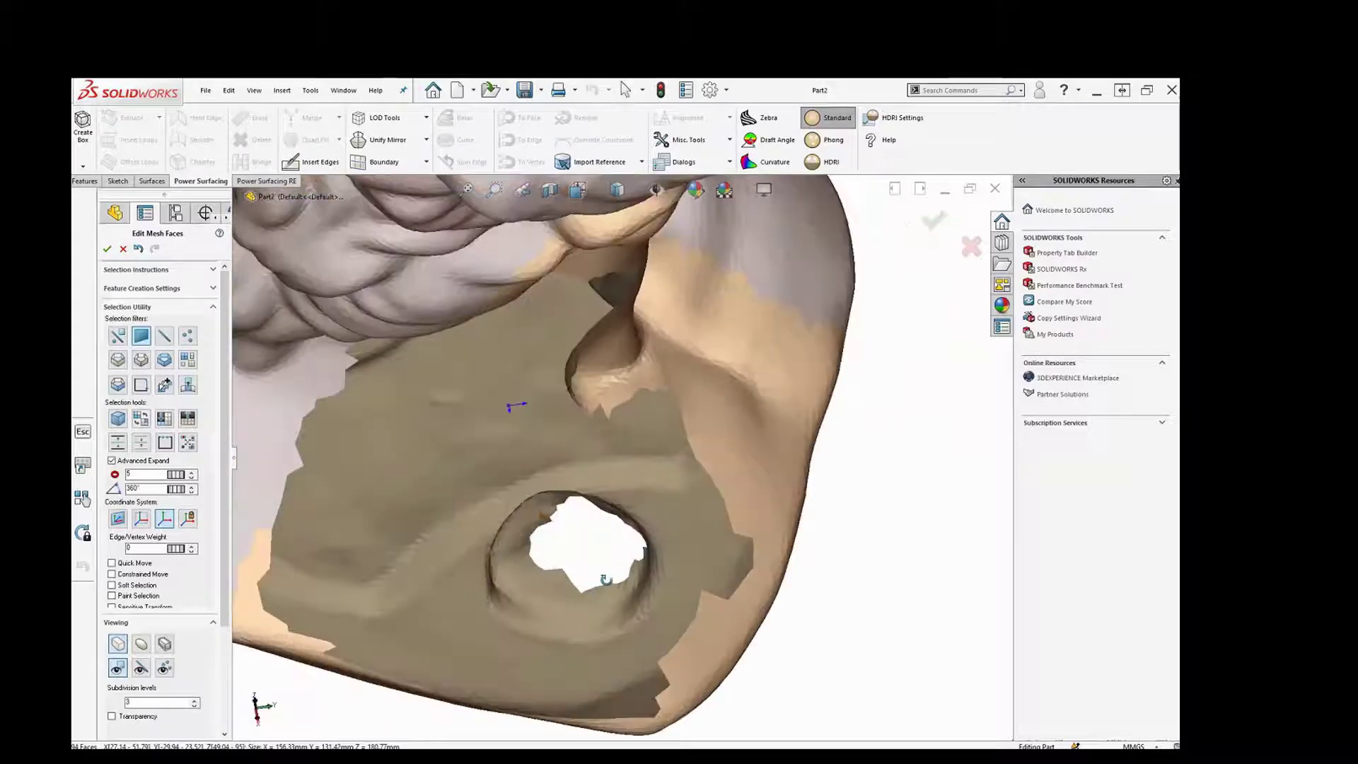
Select a face on the rim of the hole in the round recess and fill the hole with new mesh faces
scroll(558, 546, down, 5)
click(559, 530)
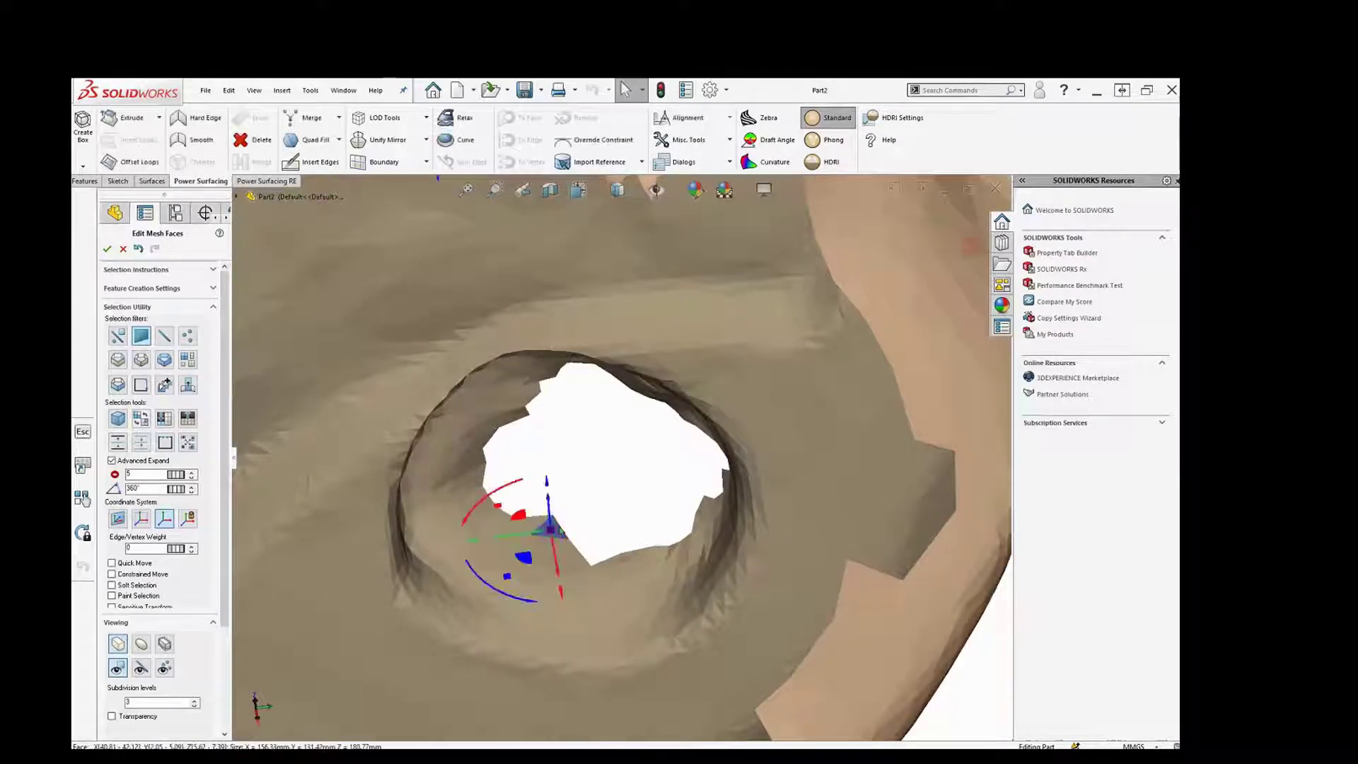
key(s)
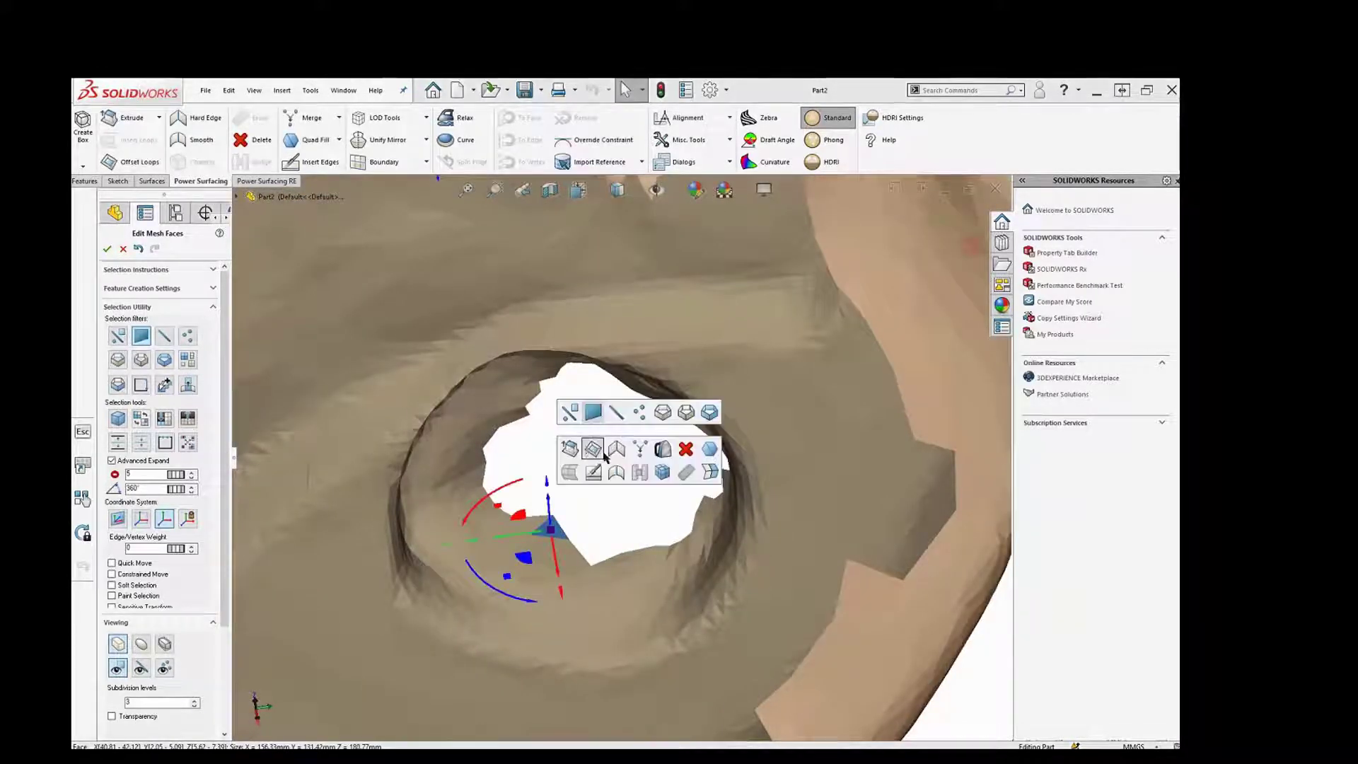
click(709, 450)
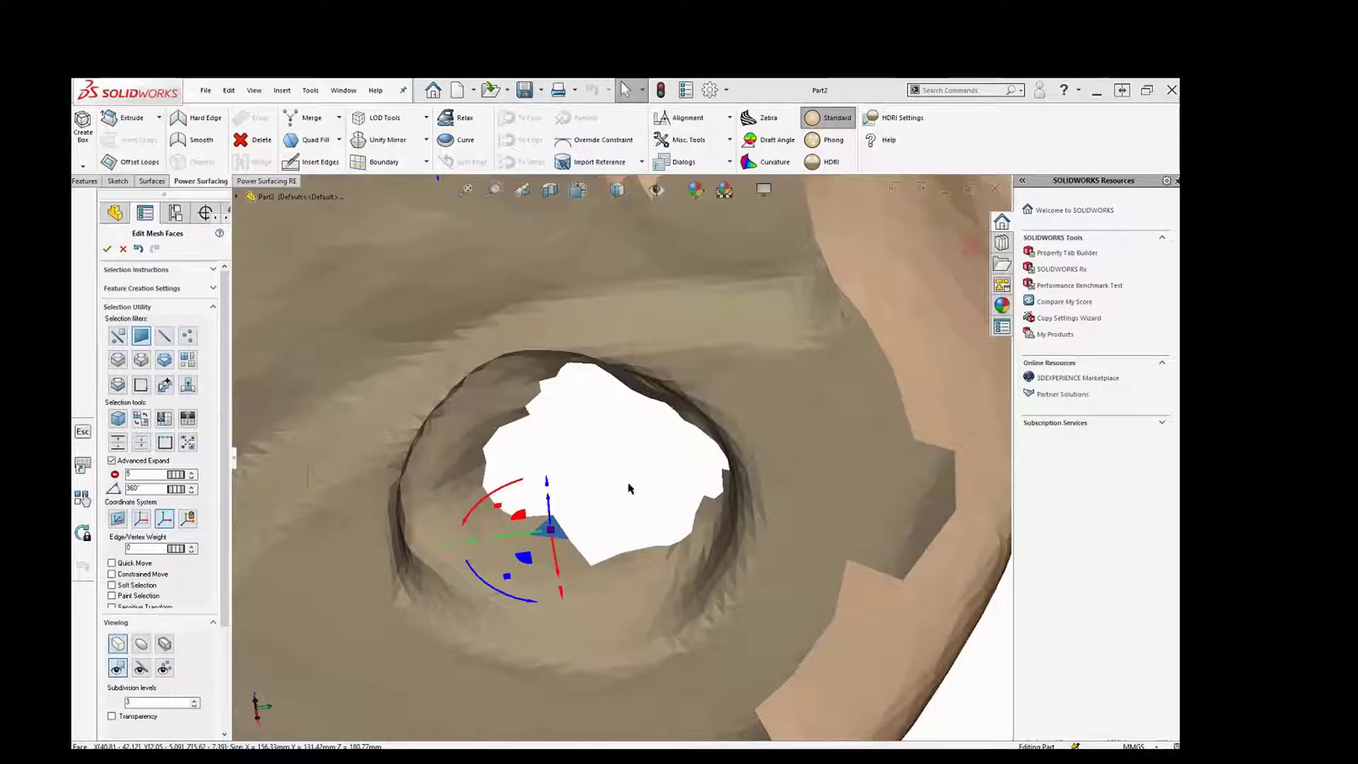
middle_drag(613, 522, 587, 499)
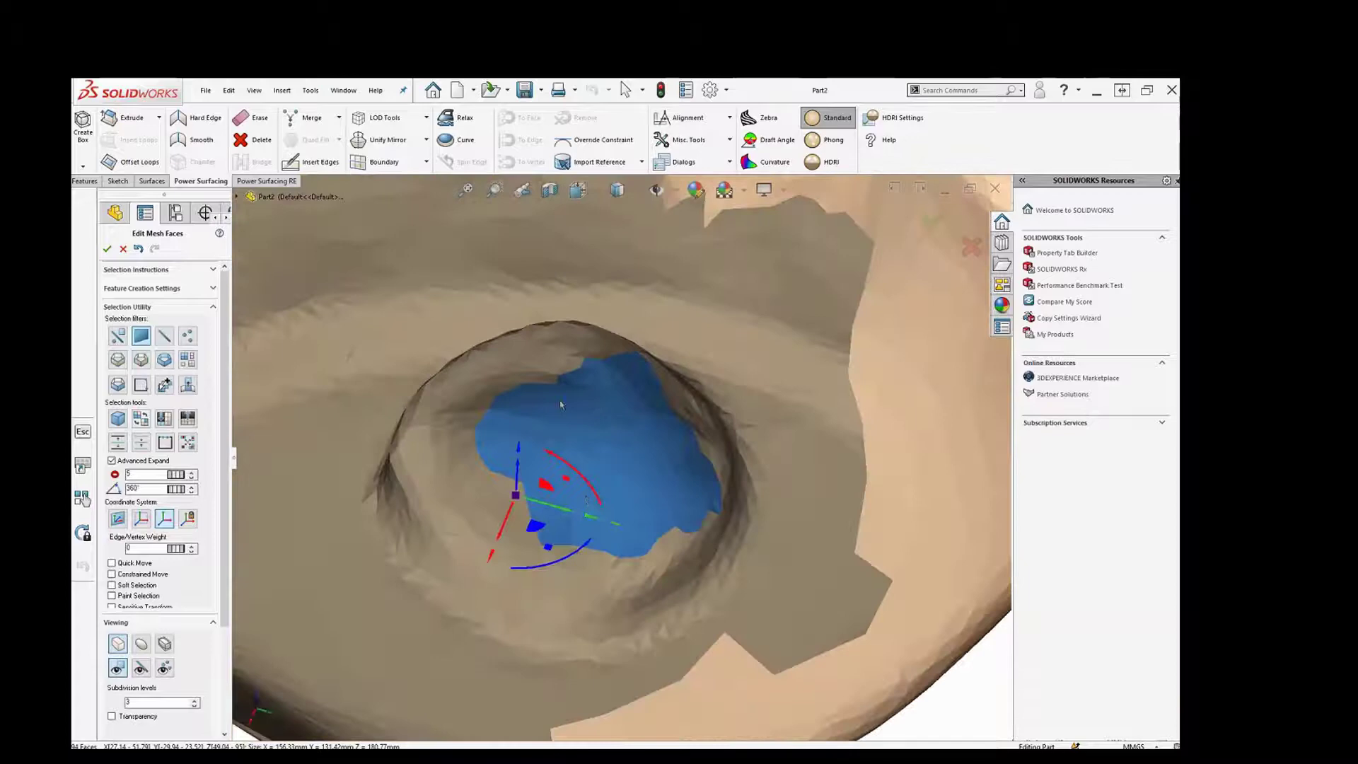
Turn on the mesh edge display and examine the triangulation of the filled patch from both sides
key(s)
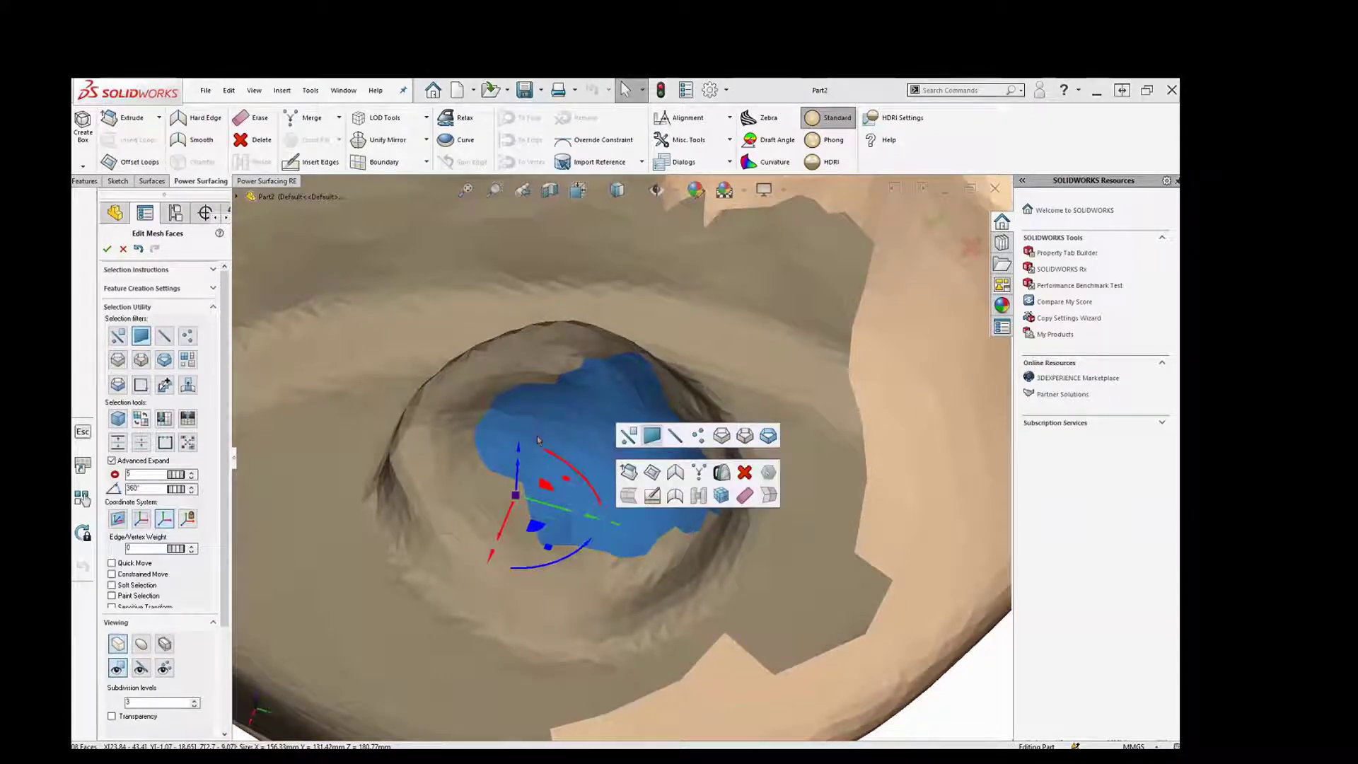
middle_drag(538, 440, 248, 300)
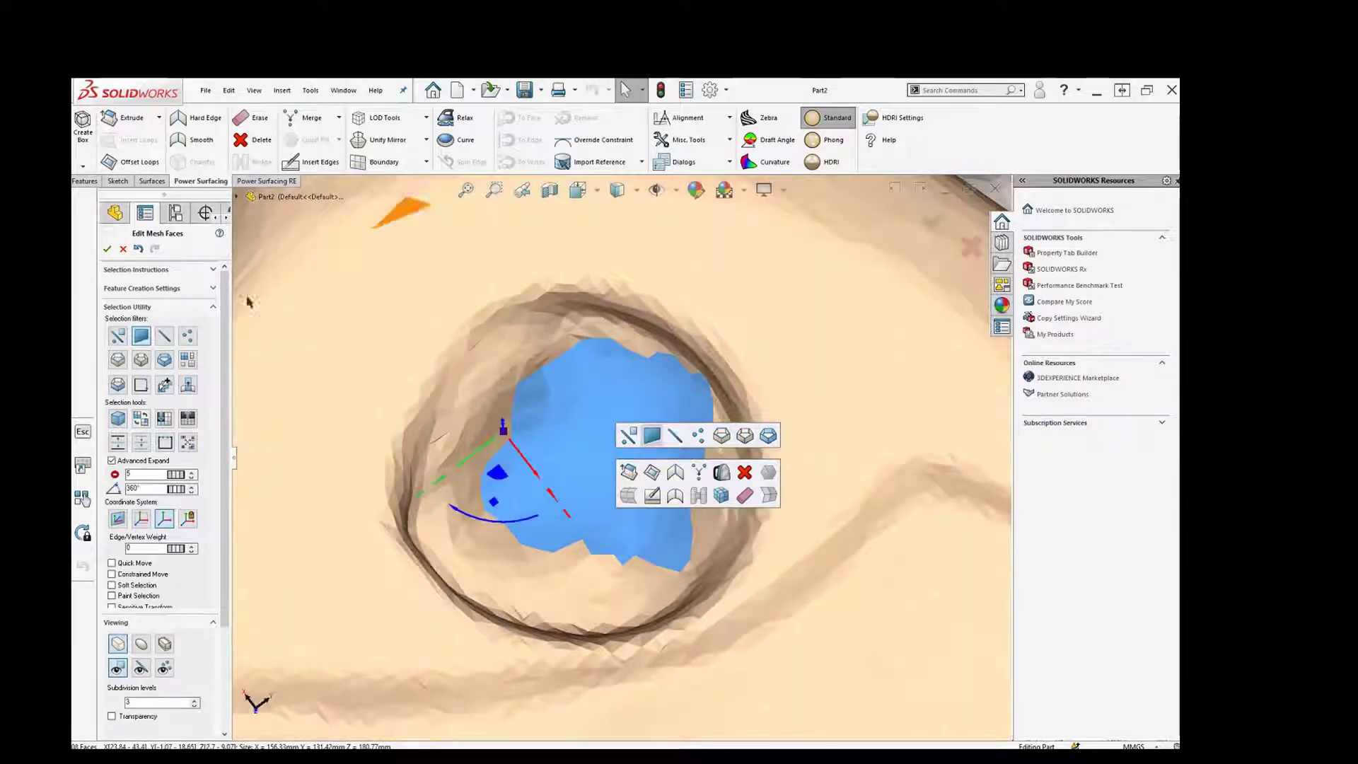
click(135, 669)
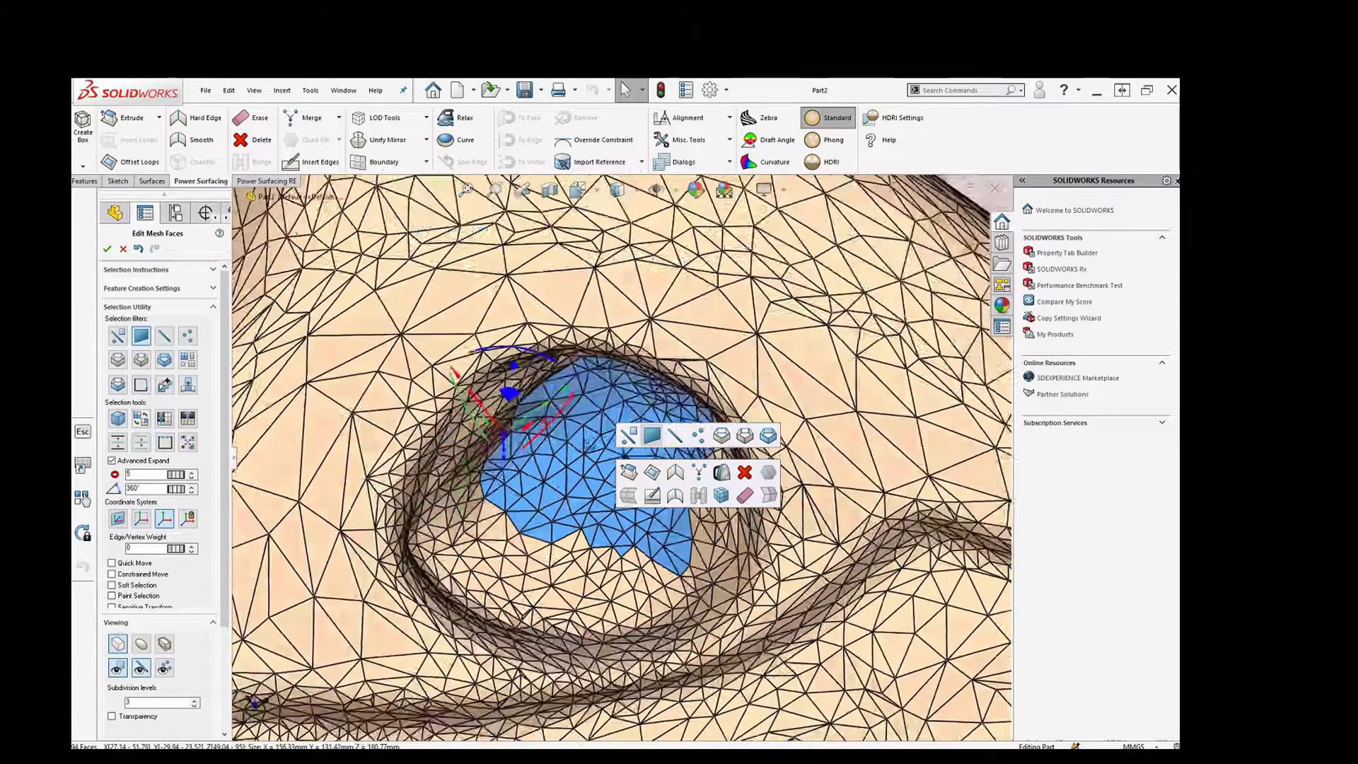
middle_drag(581, 743, 648, 399)
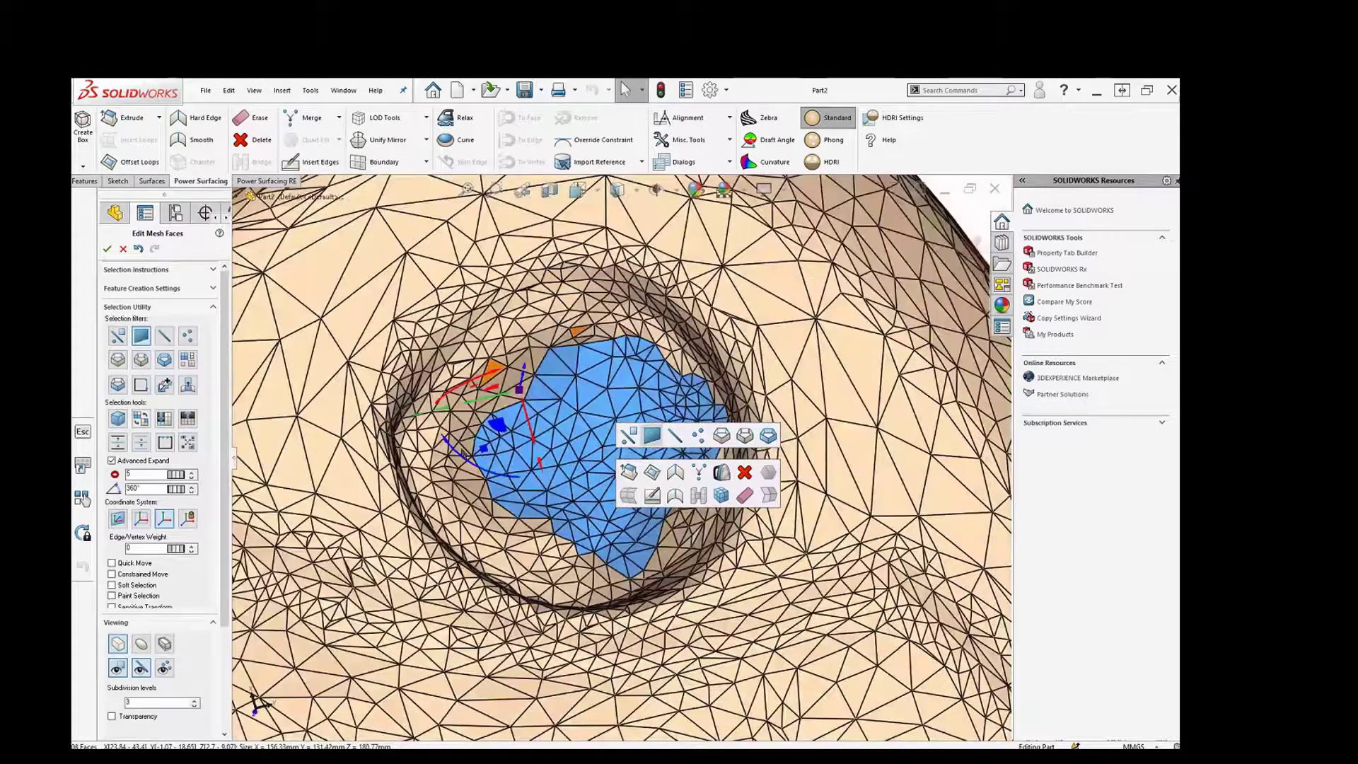
right_click(648, 392)
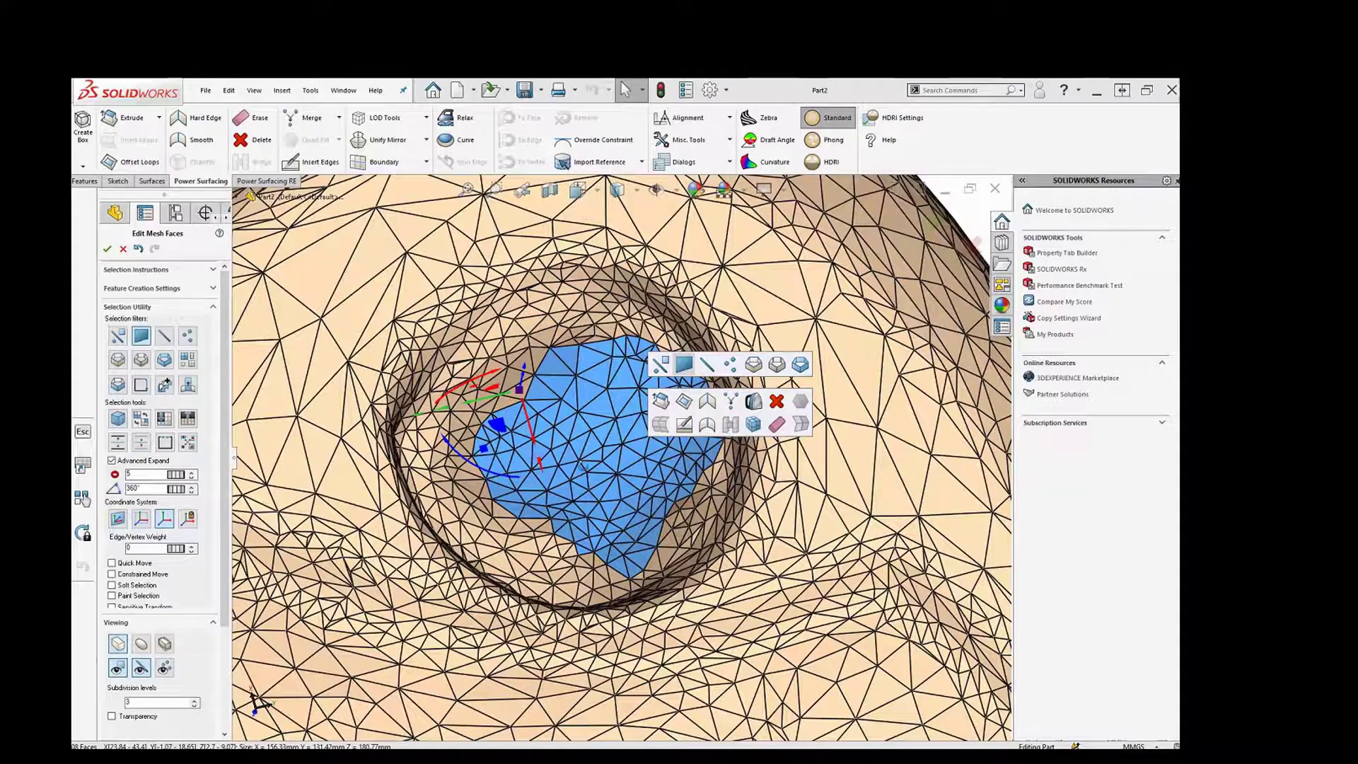
middle_drag(581, 466, 566, 396)
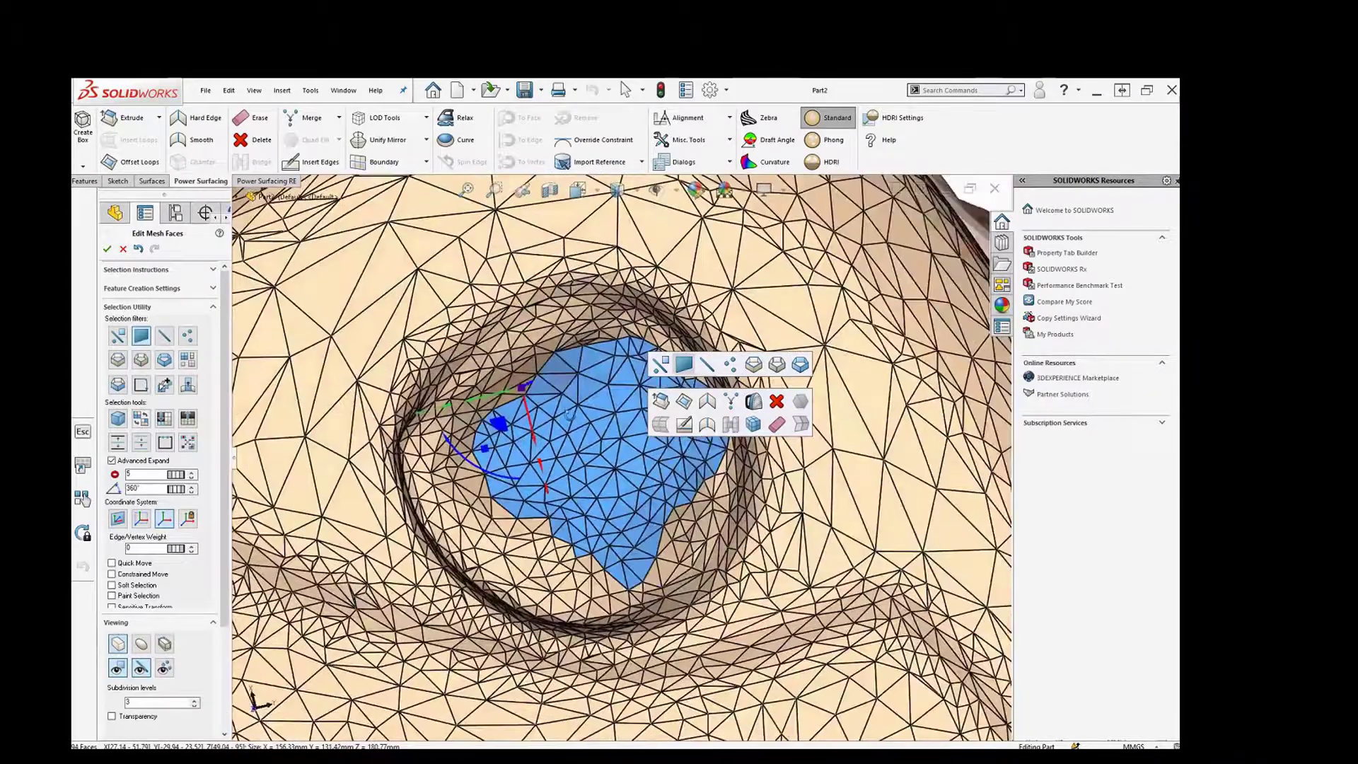
click(464, 141)
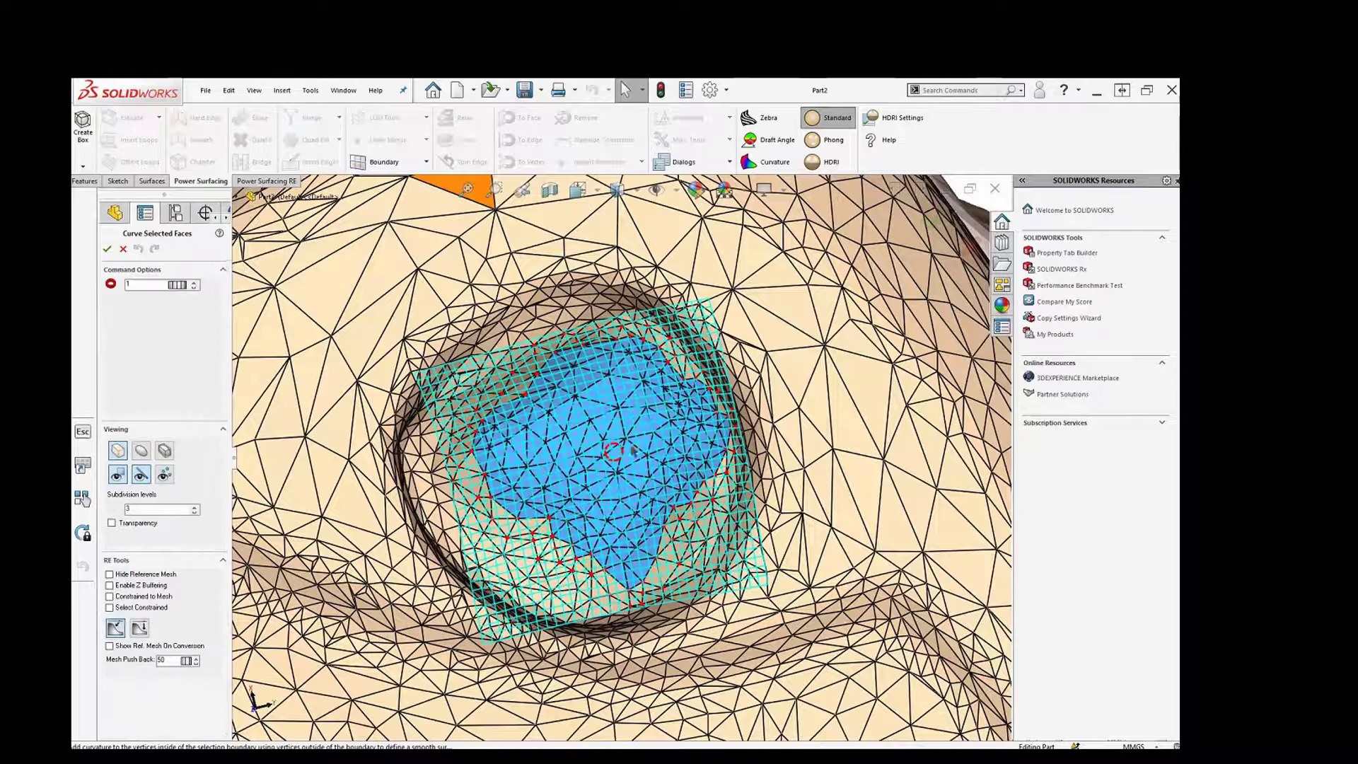
mouse_move(631, 450)
middle_down()
mouse_move(628, 433)
mouse_move(670, 579)
mouse_move(641, 447)
mouse_move(609, 460)
middle_up()
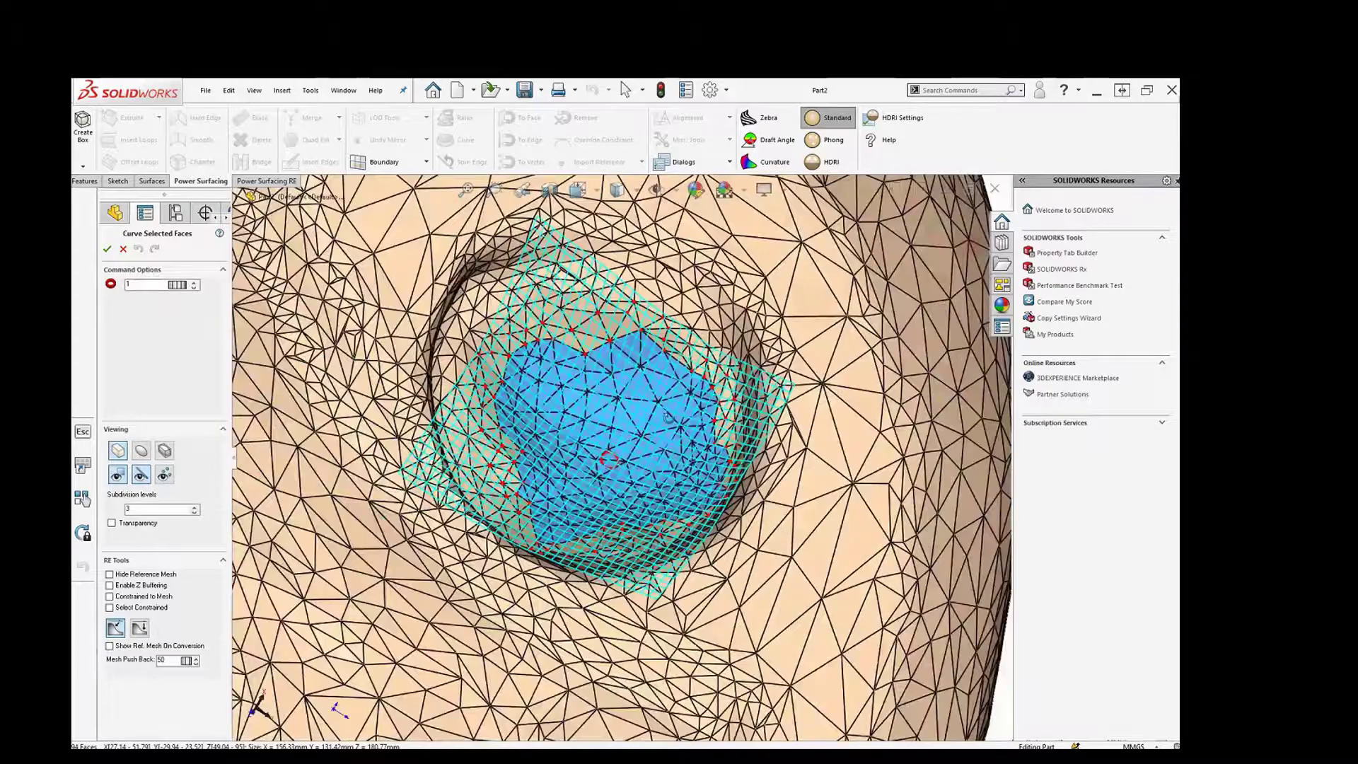
middle_drag(668, 418, 609, 453)
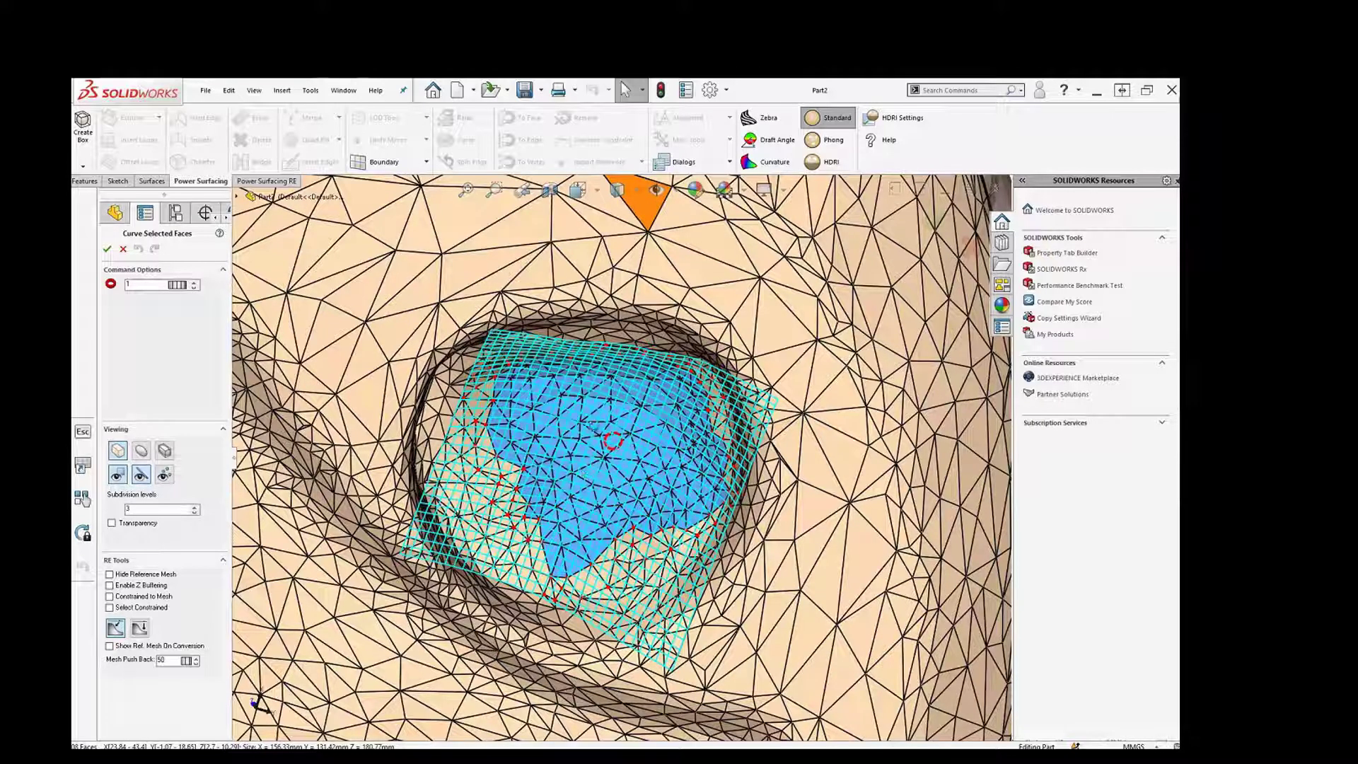
middle_drag(590, 425, 626, 428)
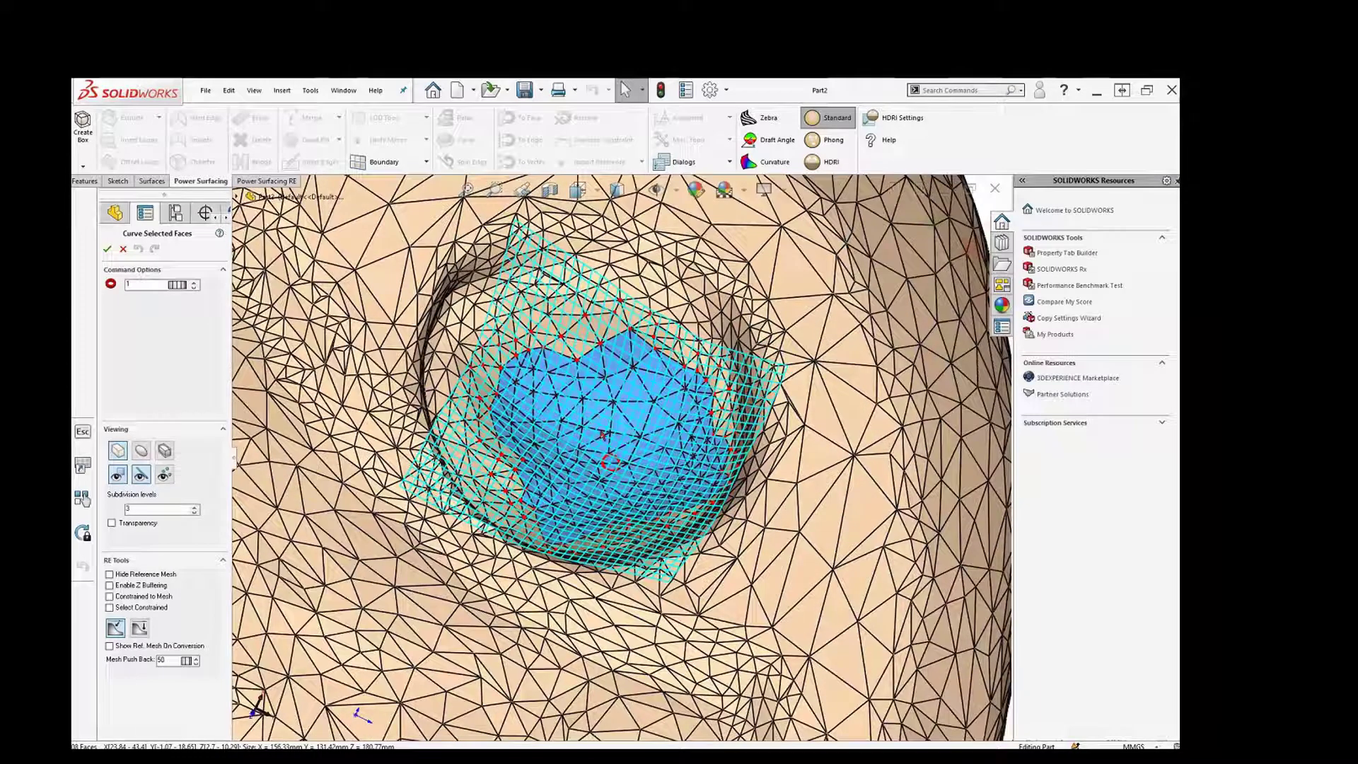
click(122, 249)
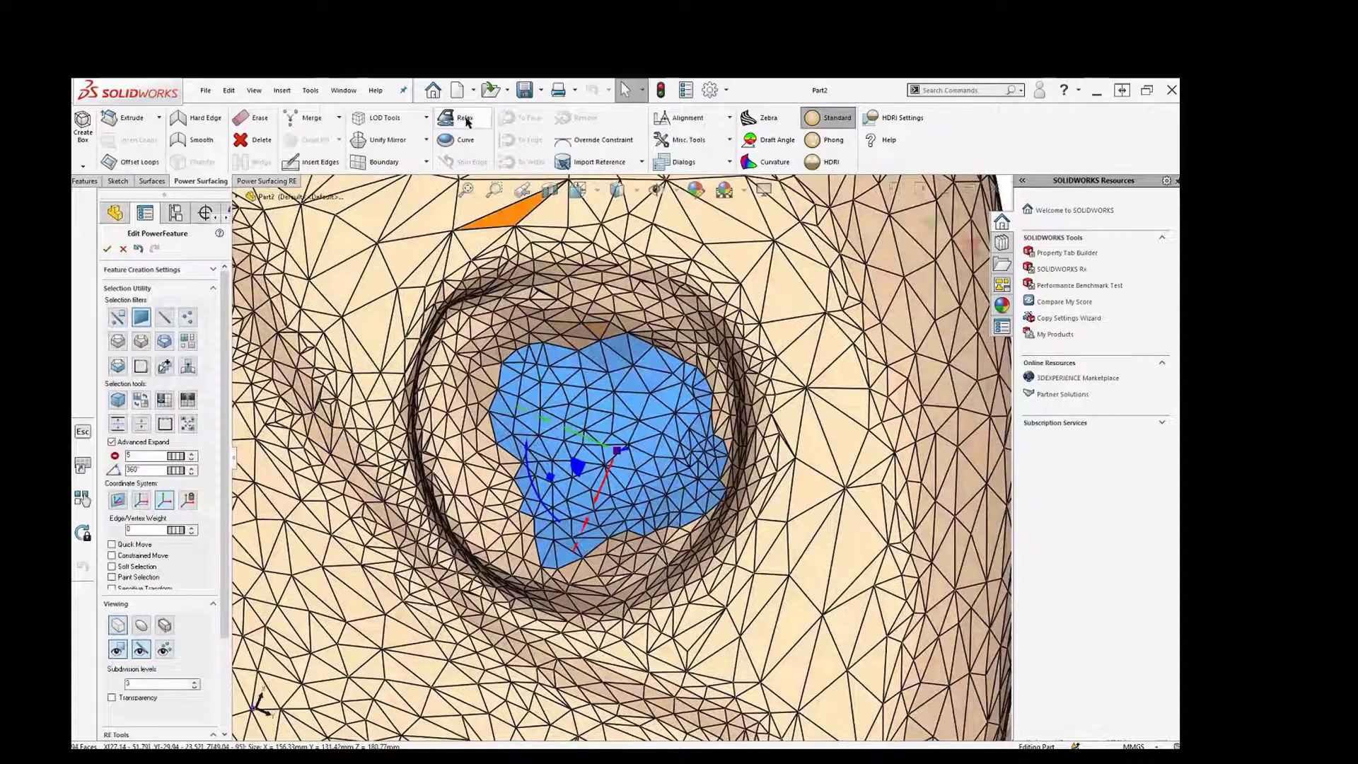
Relax the faces of the filled patch with a value of 300
click(465, 121)
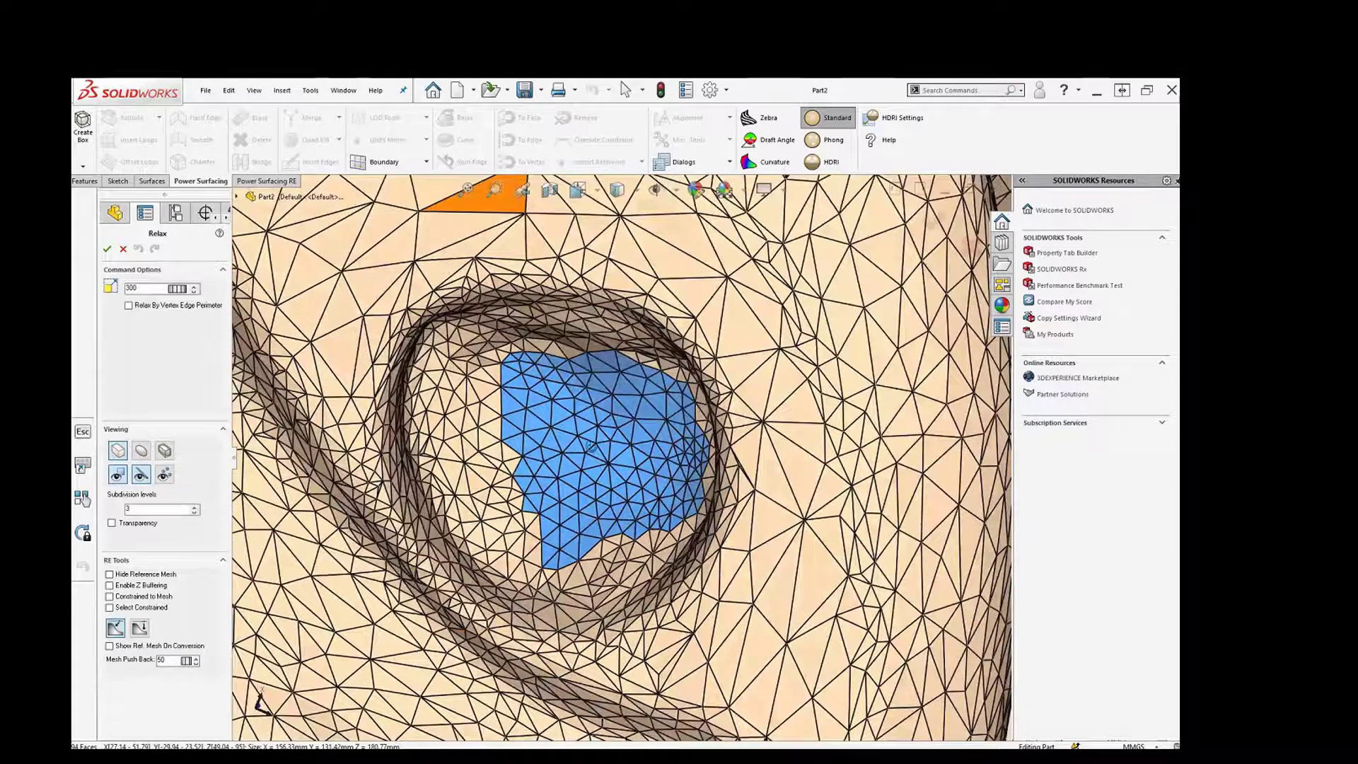
middle_drag(591, 445, 538, 382)
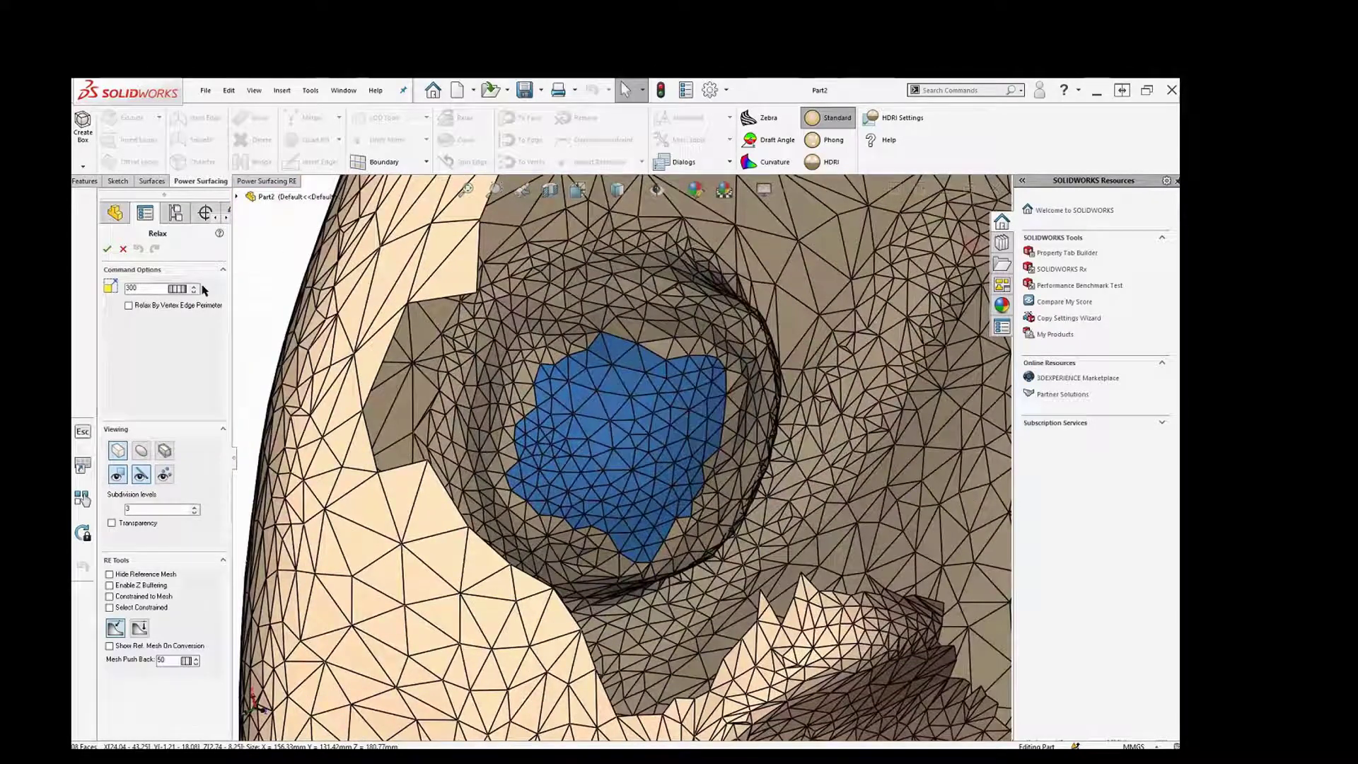
drag(159, 288, 90, 303)
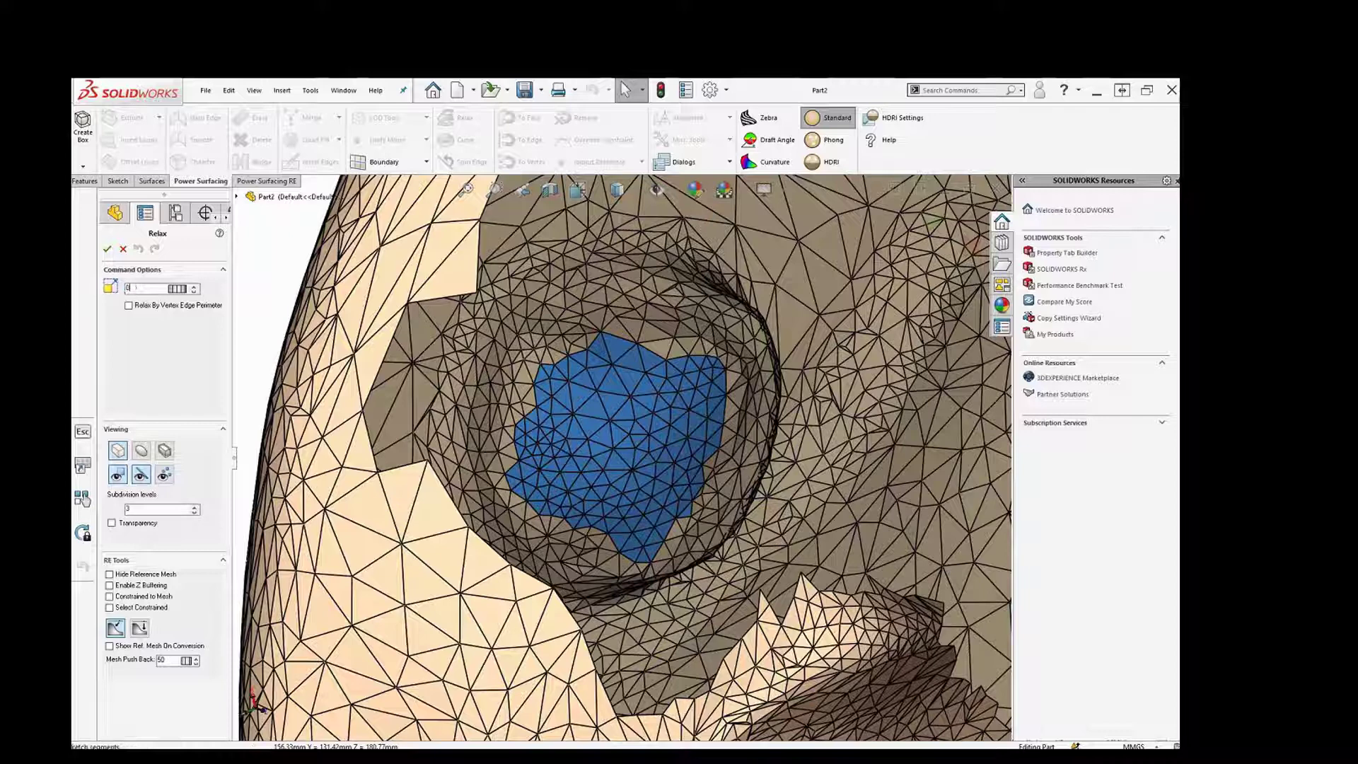
text(00)
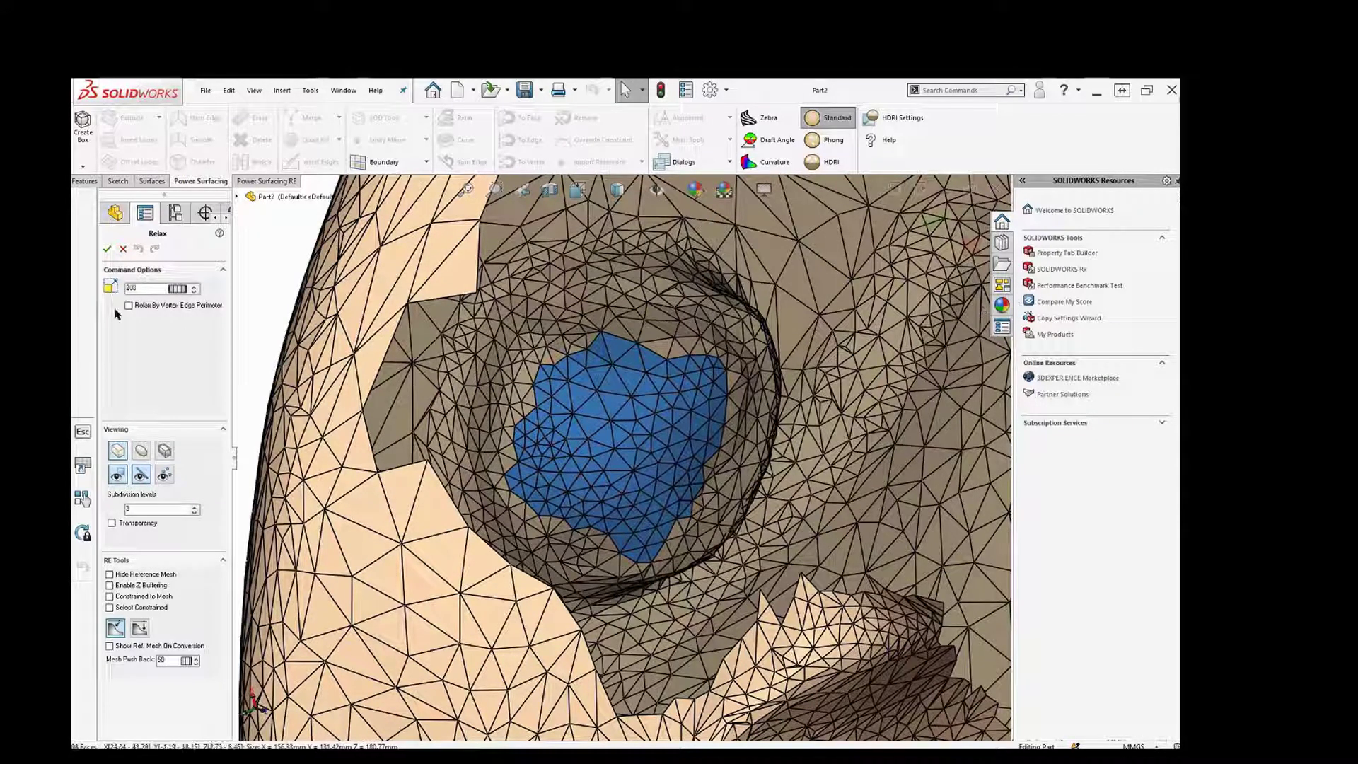
drag(160, 291, 170, 292)
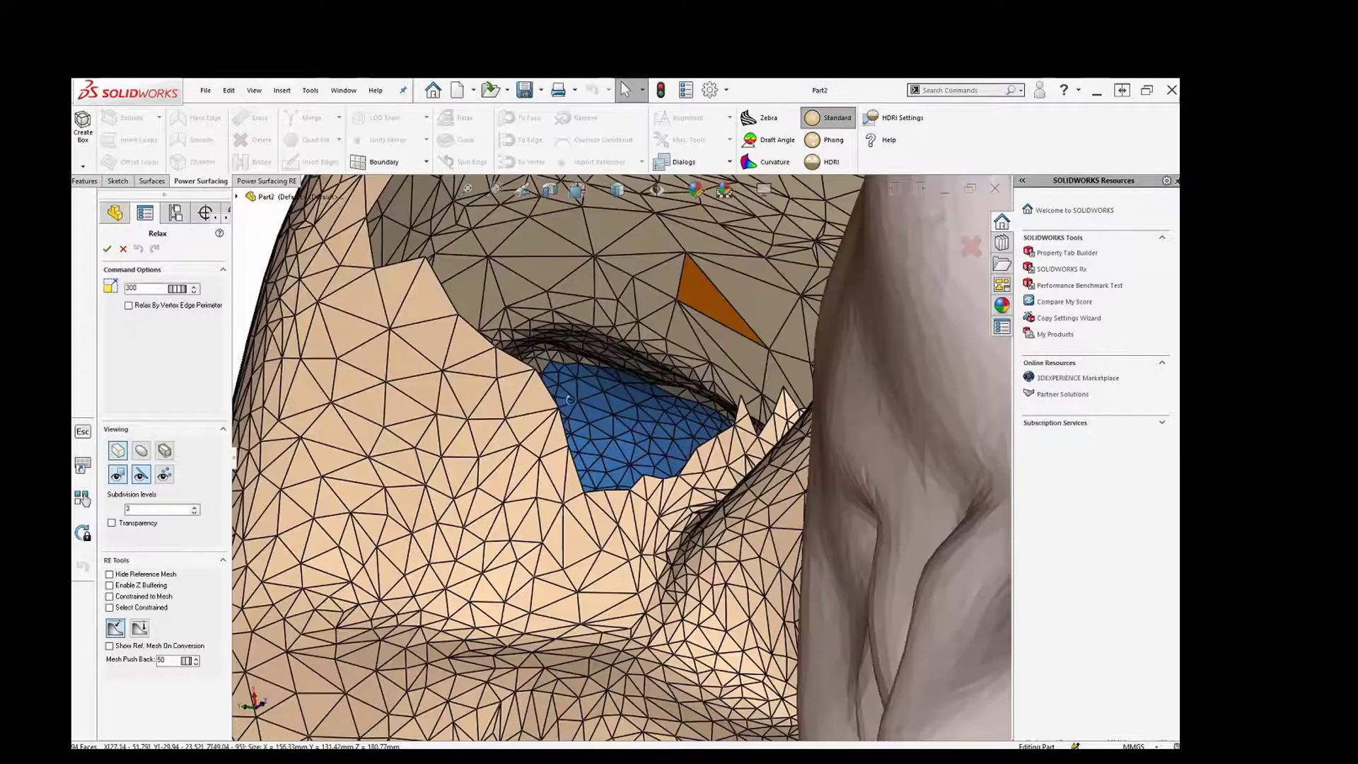
middle_drag(551, 368, 603, 520)
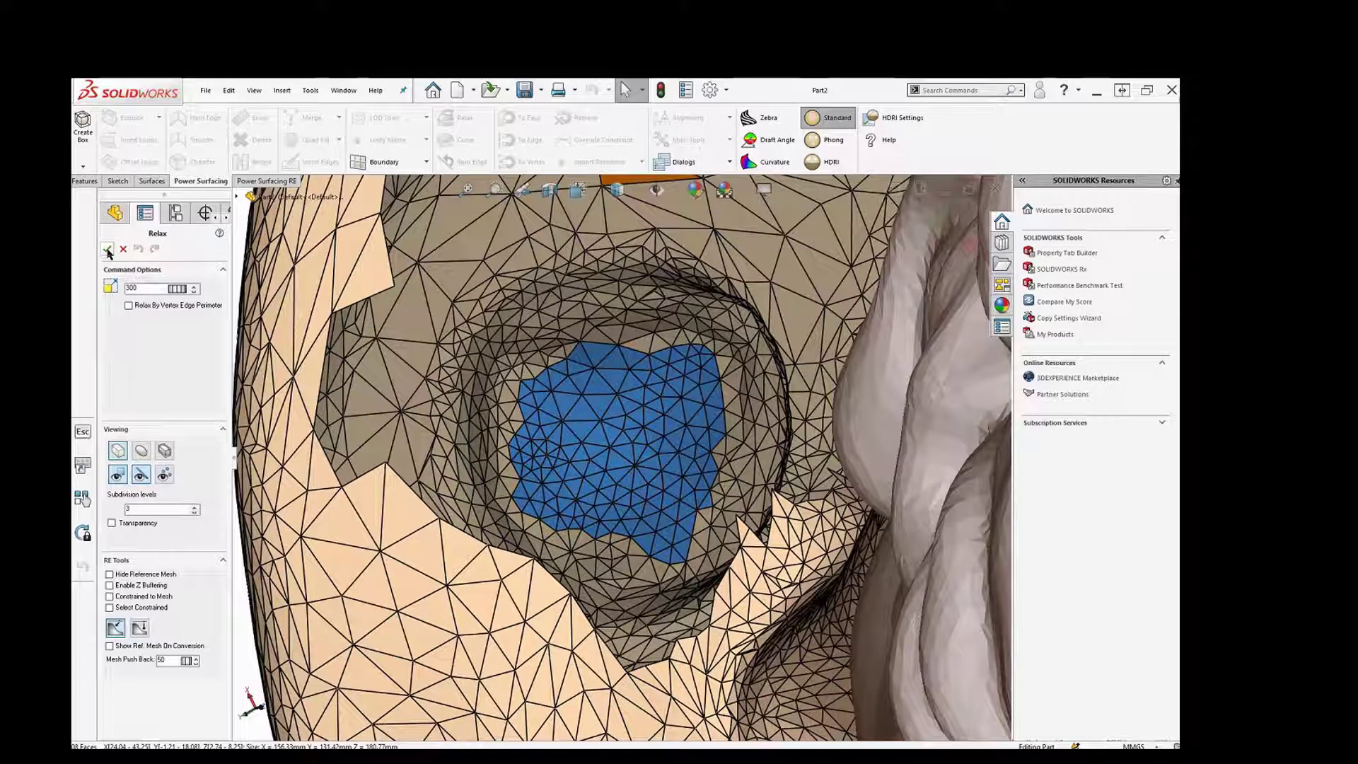
click(108, 250)
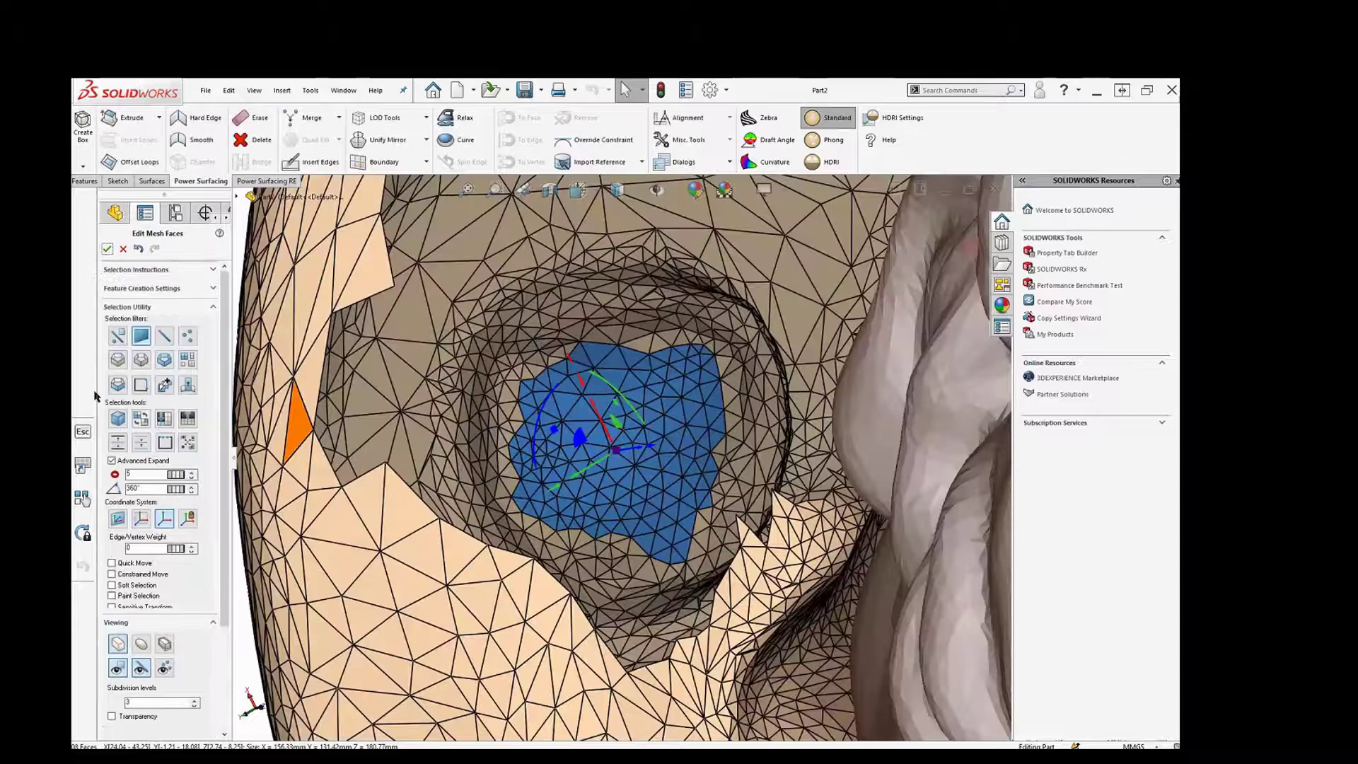
Unhide all hidden mesh faces, accept the mesh face edits, and clear the selection on the reference mesh
click(188, 418)
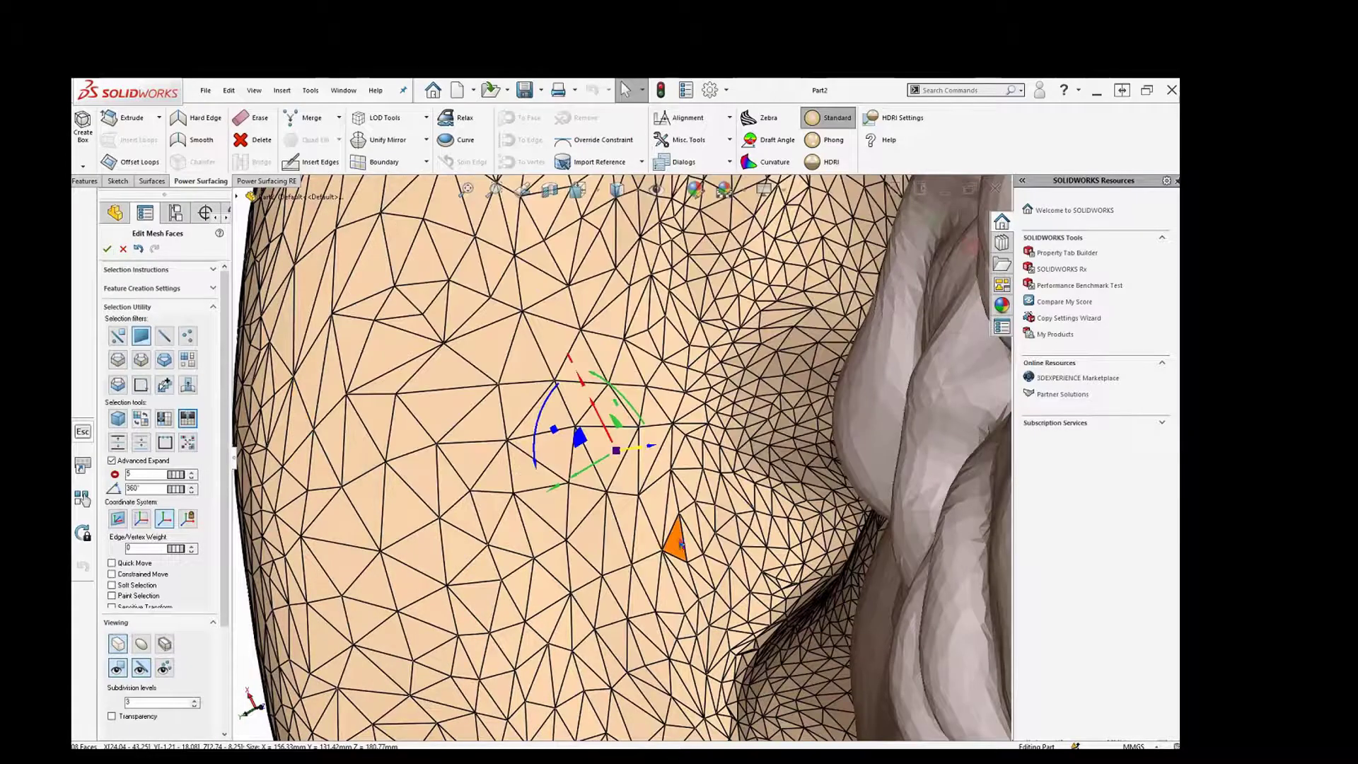
middle_drag(669, 454, 663, 384)
scroll(629, 455, up, 7)
scroll(607, 178, down, 2)
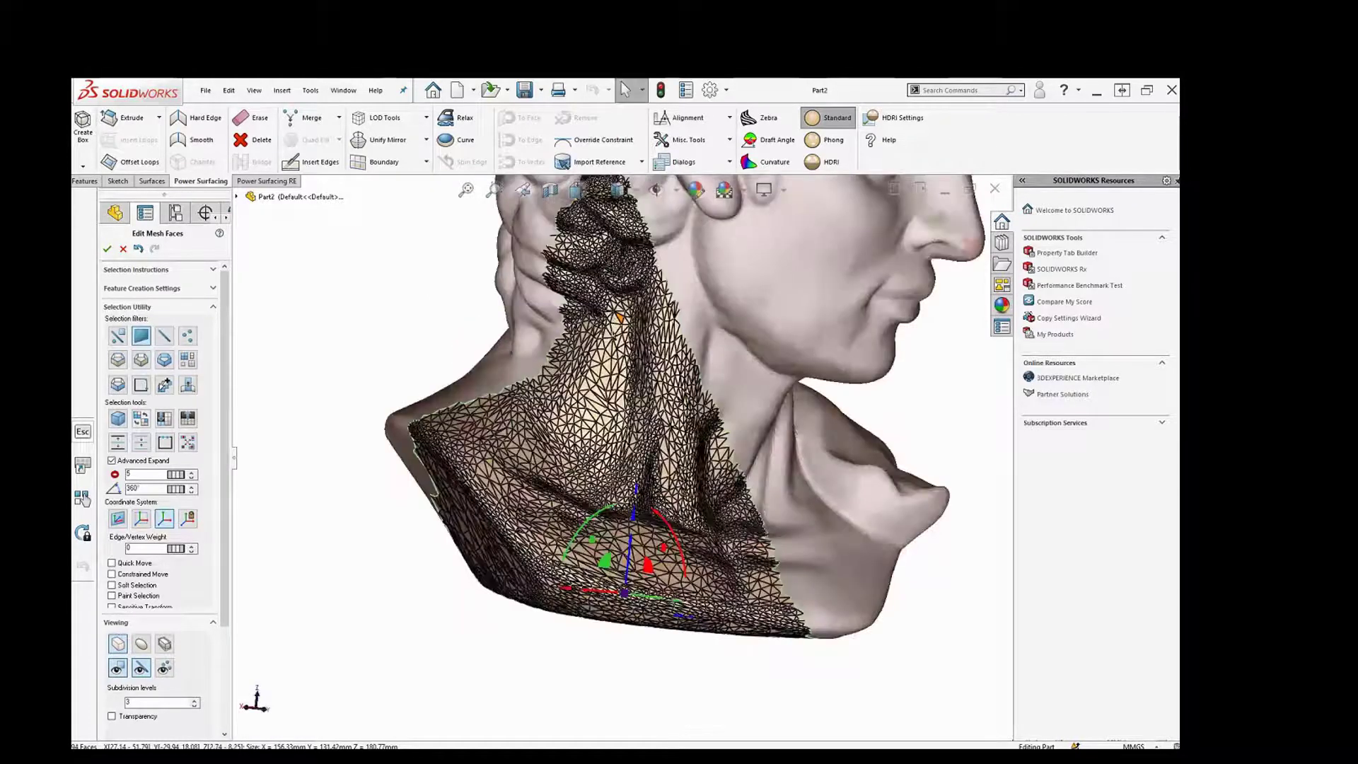
click(106, 249)
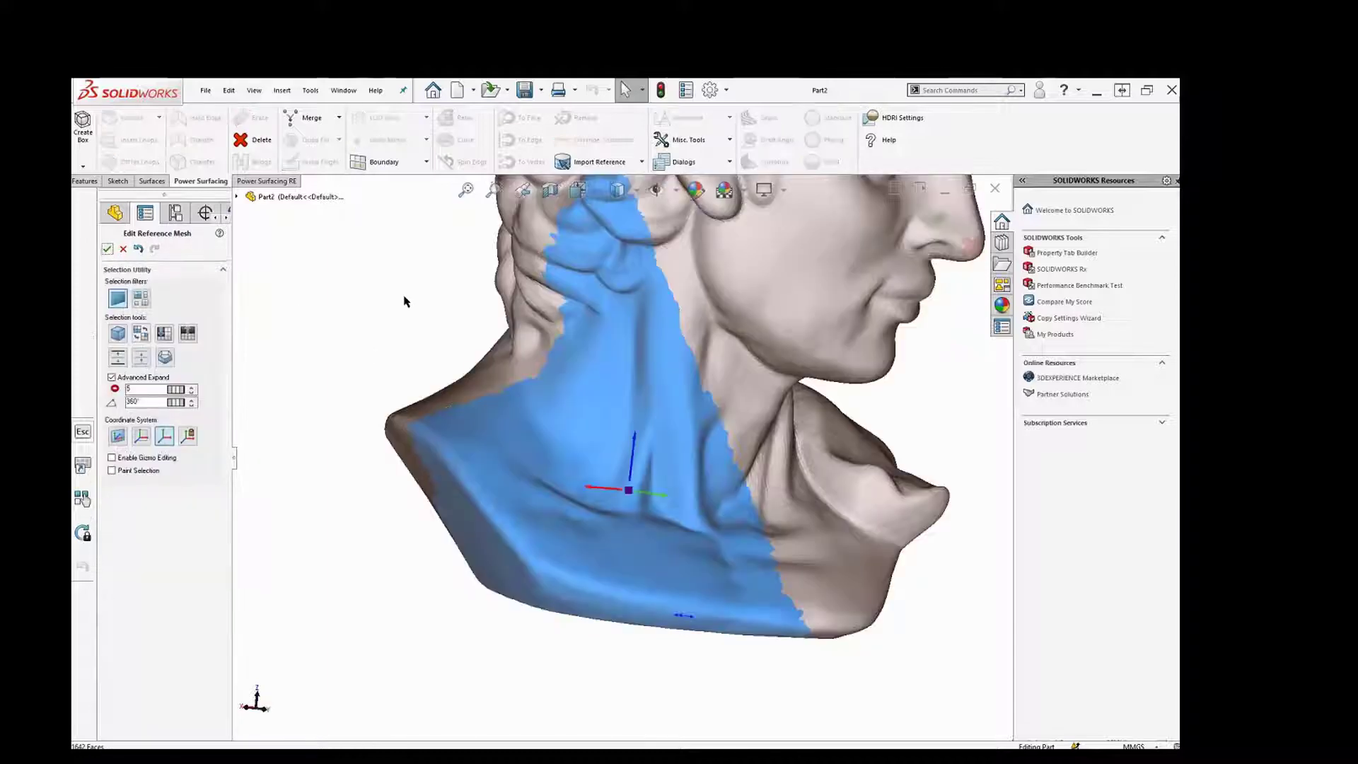
click(389, 278)
Delete a small patch of reference mesh faces on the edge between the bust's shoulder and its cut side
middle_drag(610, 575, 600, 442)
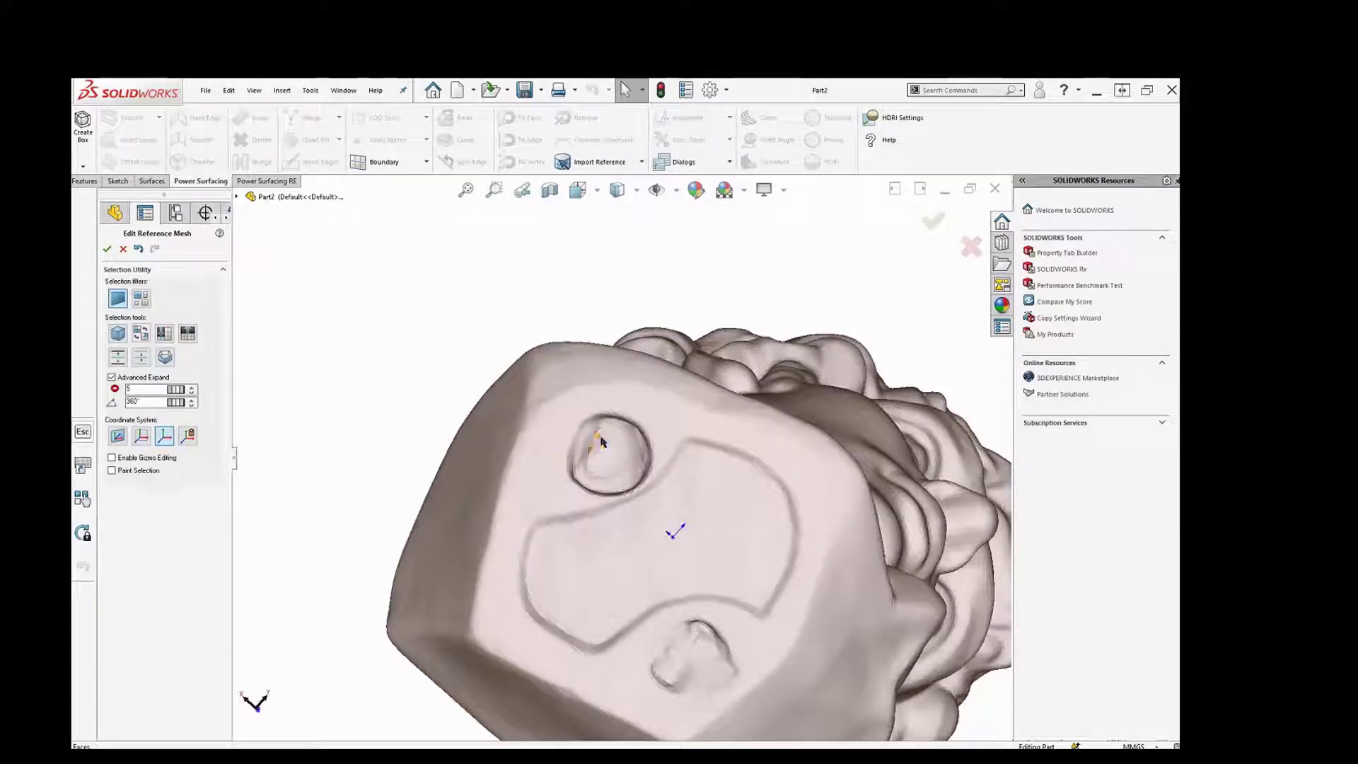
click(593, 470)
middle_drag(617, 338, 554, 548)
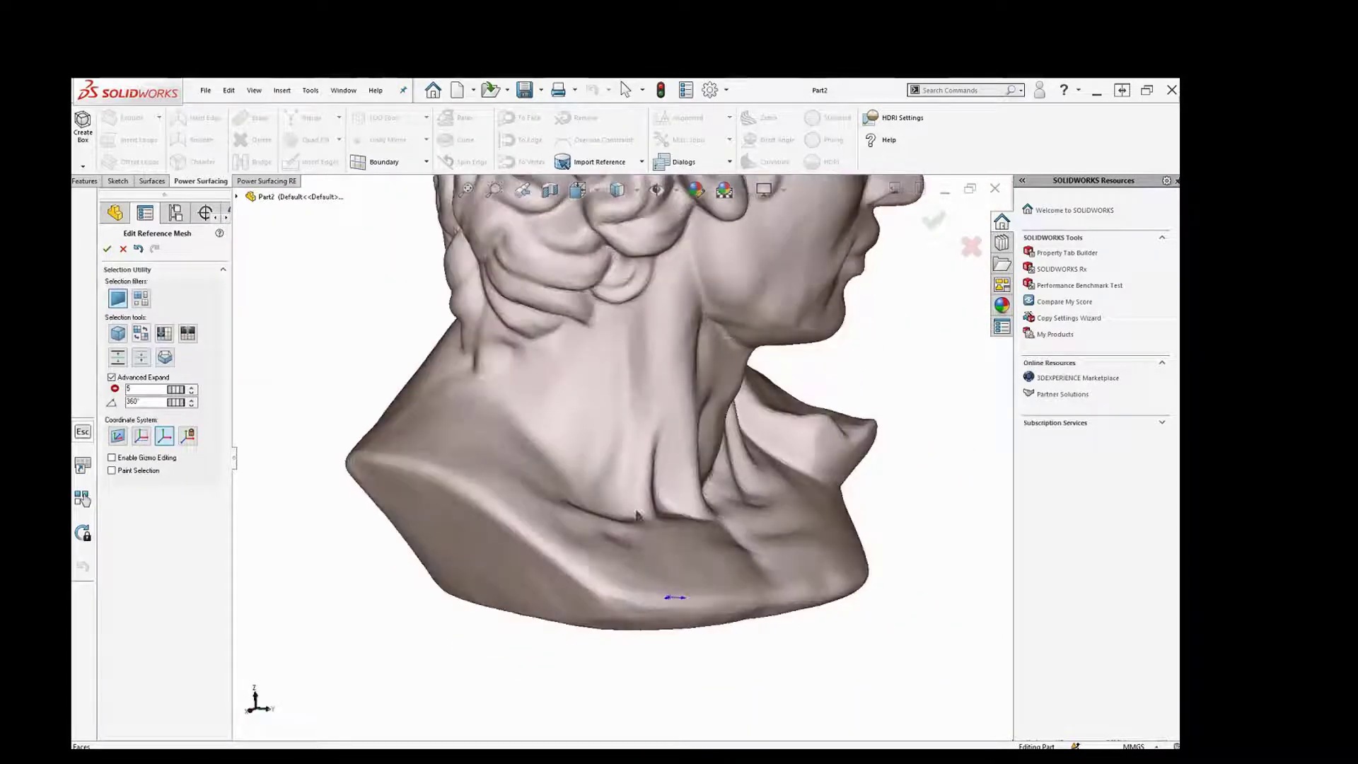
click(539, 538)
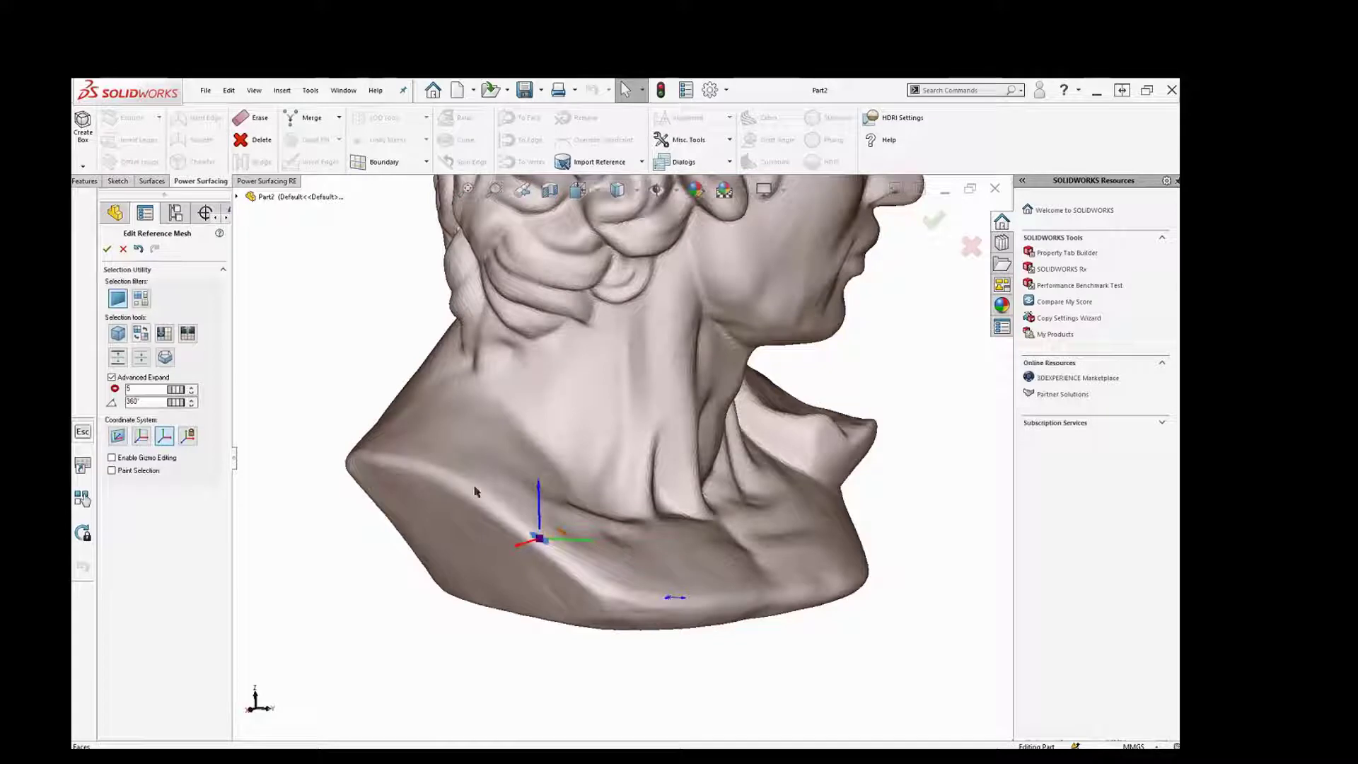
key(Delete)
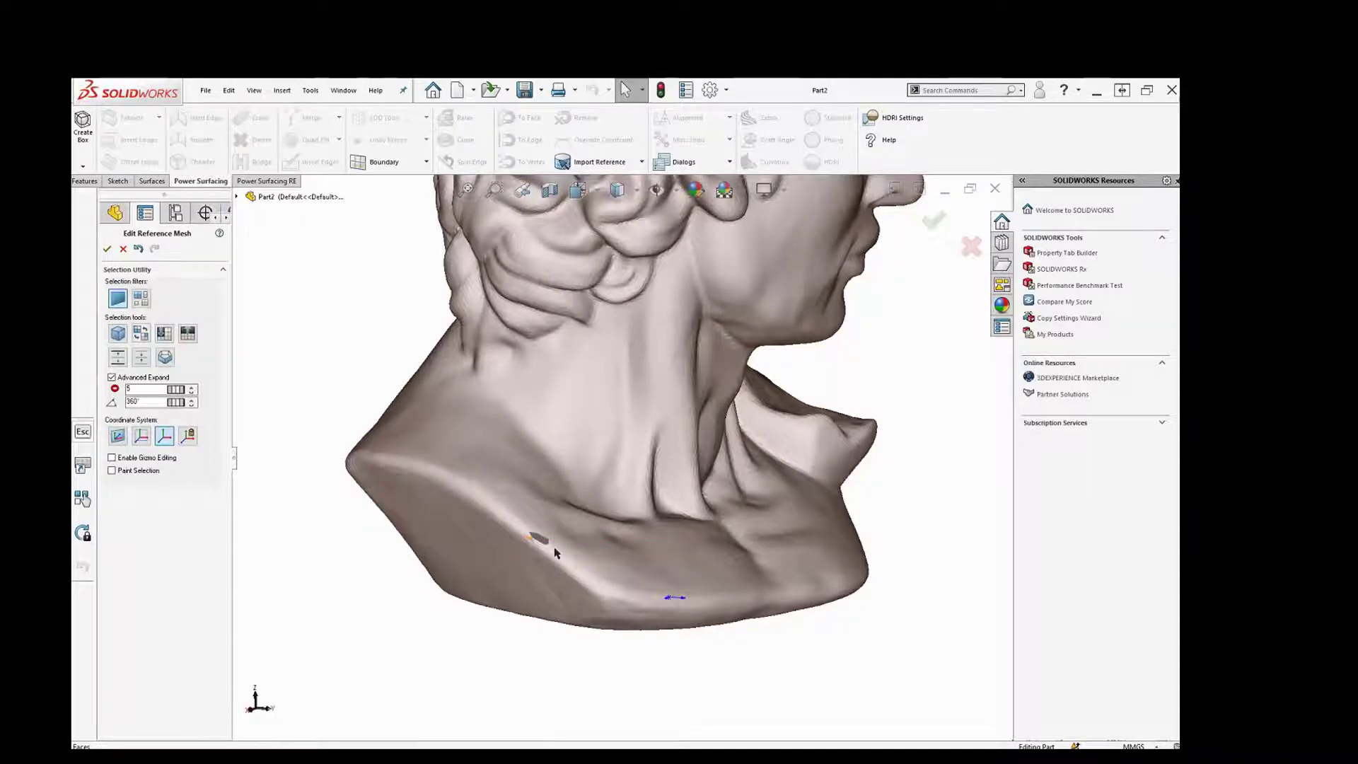
scroll(555, 553, down, 4)
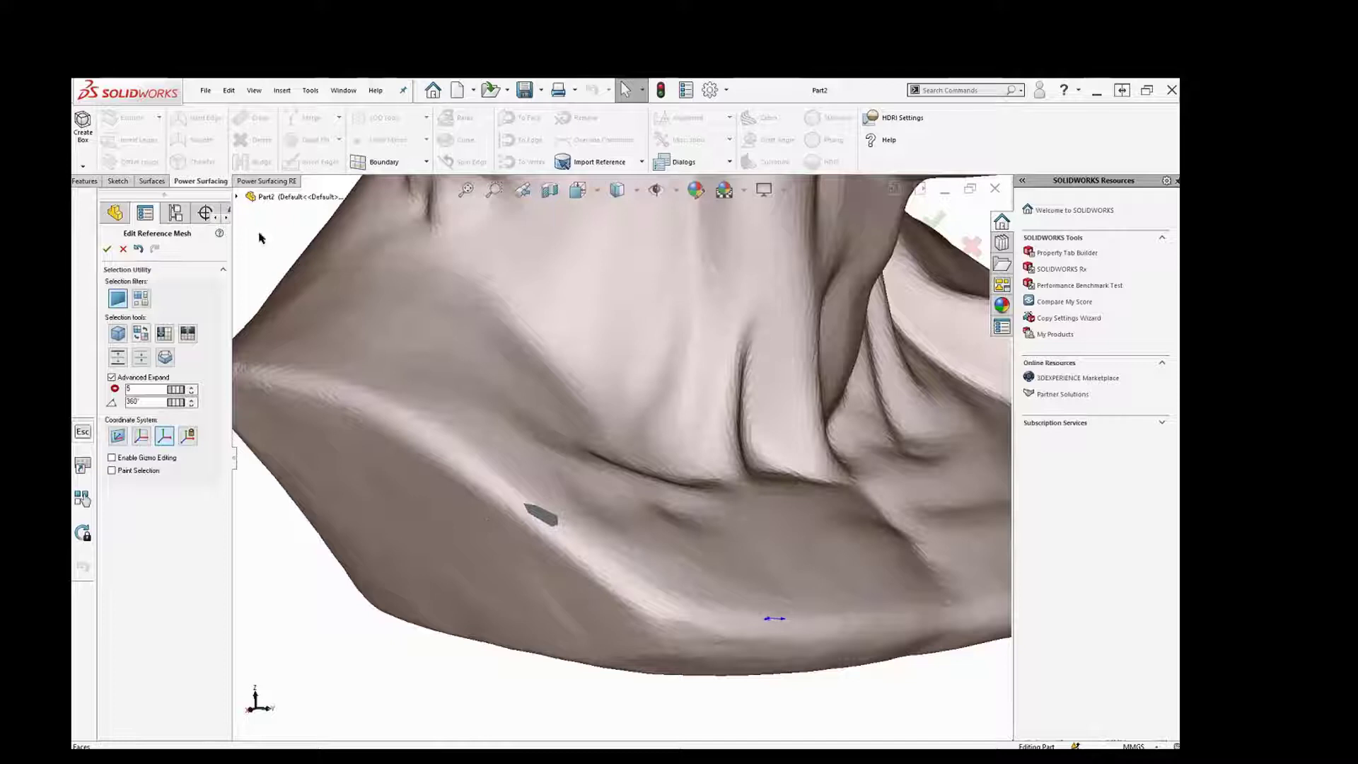
Undo the last face deletion at the bust's shoulder and accept the reference mesh edits
click(138, 249)
key(f)
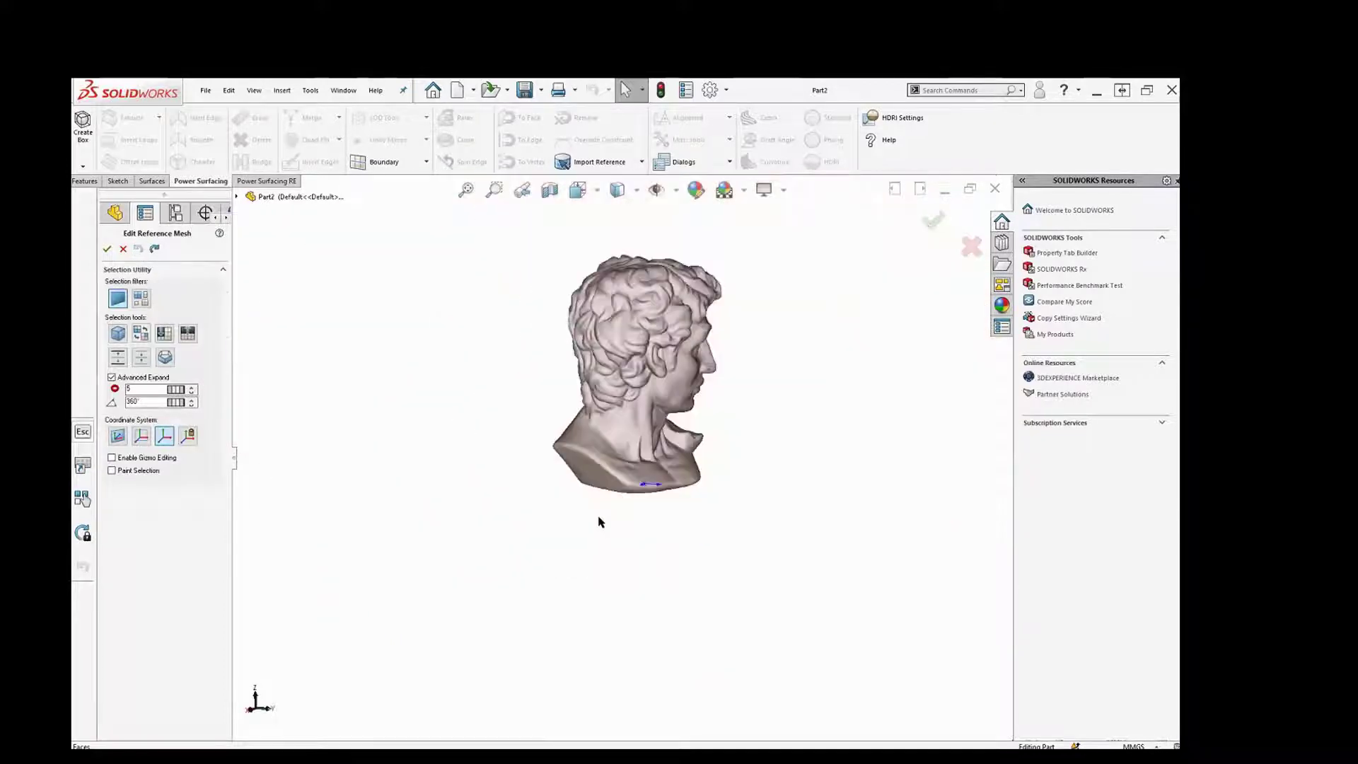
middle_drag(636, 445, 689, 246)
key(ctrl+2)
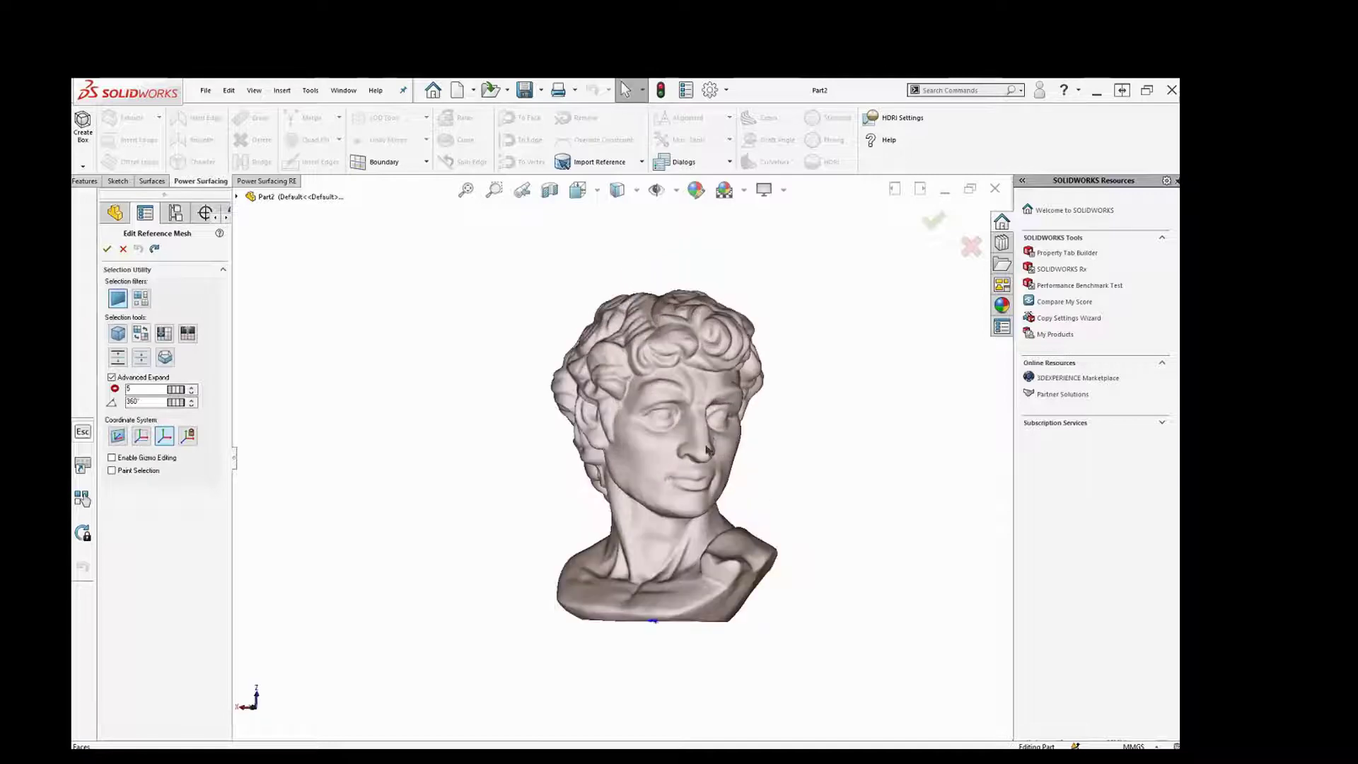
scroll(707, 450, down, 2)
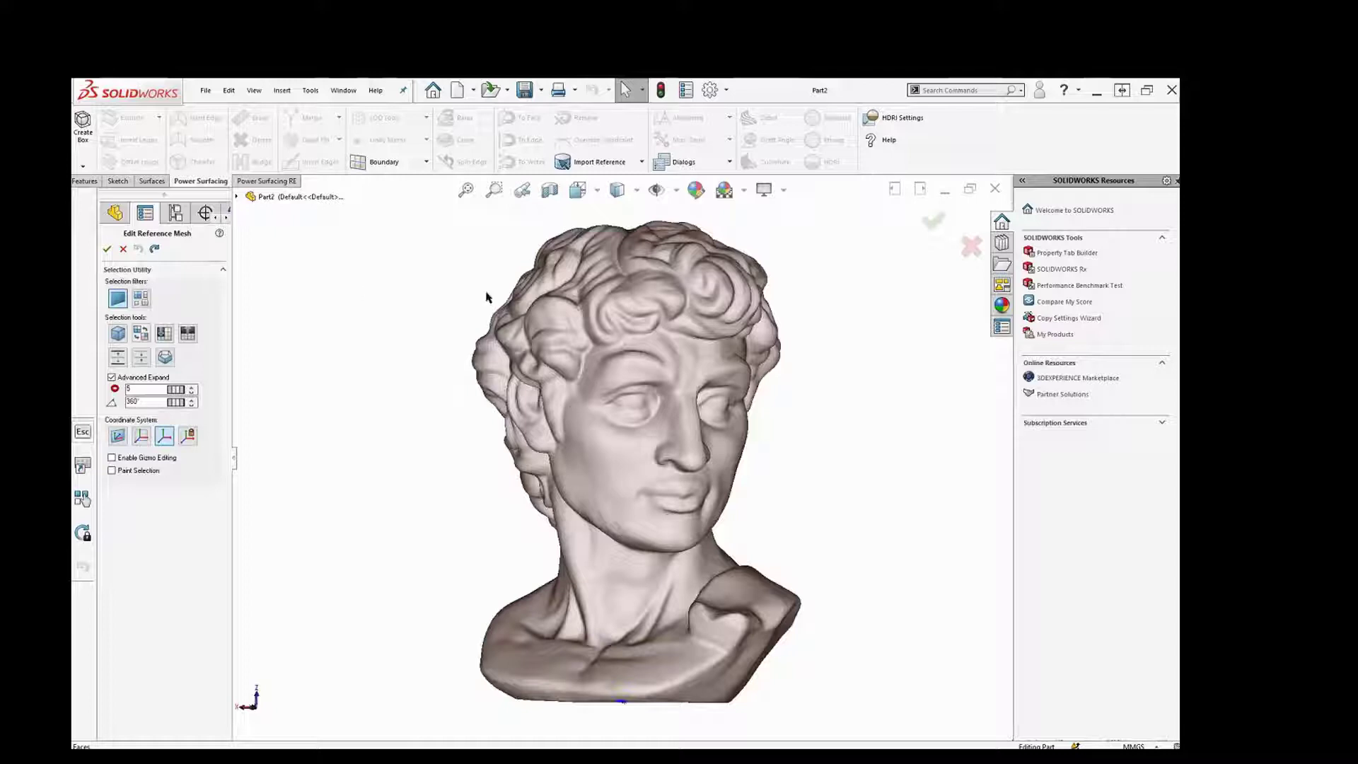
mouse_move(633, 333)
middle_down()
mouse_move(630, 375)
mouse_move(628, 346)
middle_up()
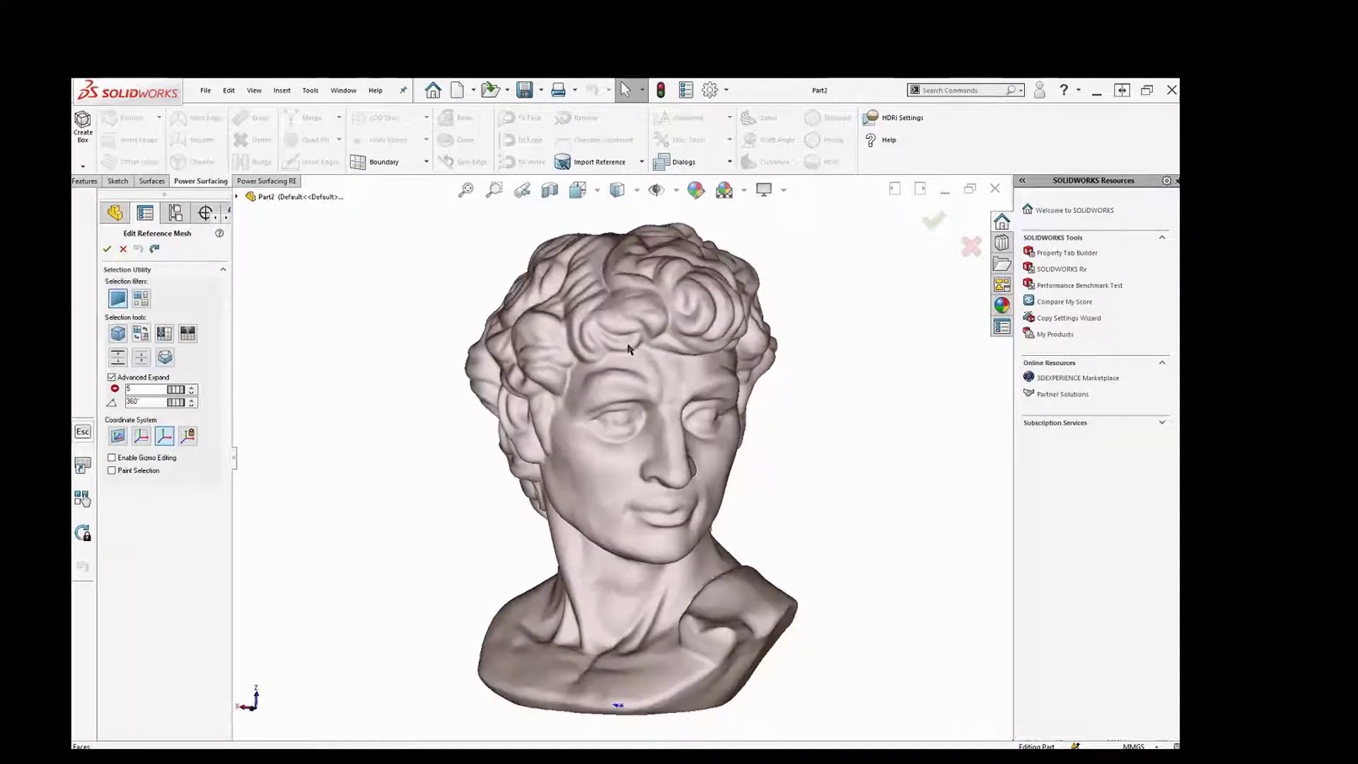
scroll(628, 346, down, 2)
key(f)
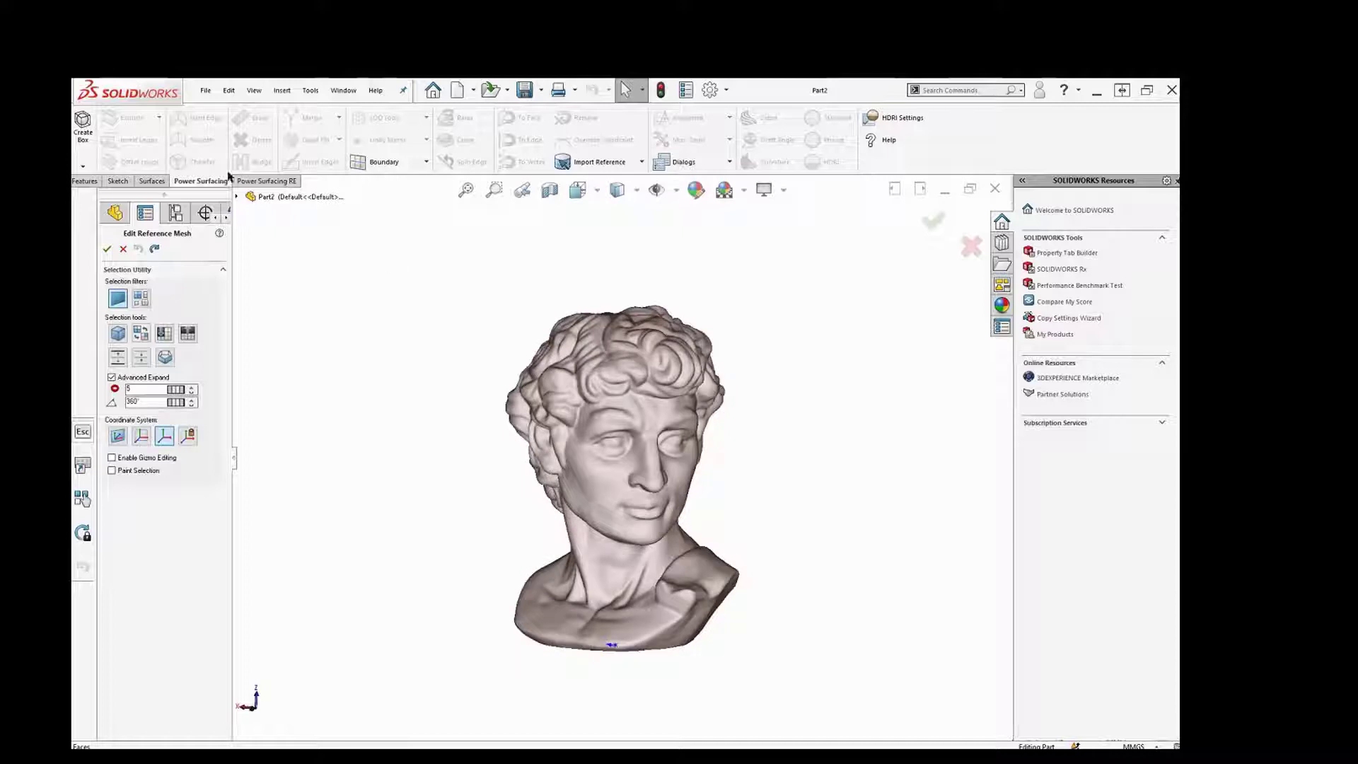
click(289, 183)
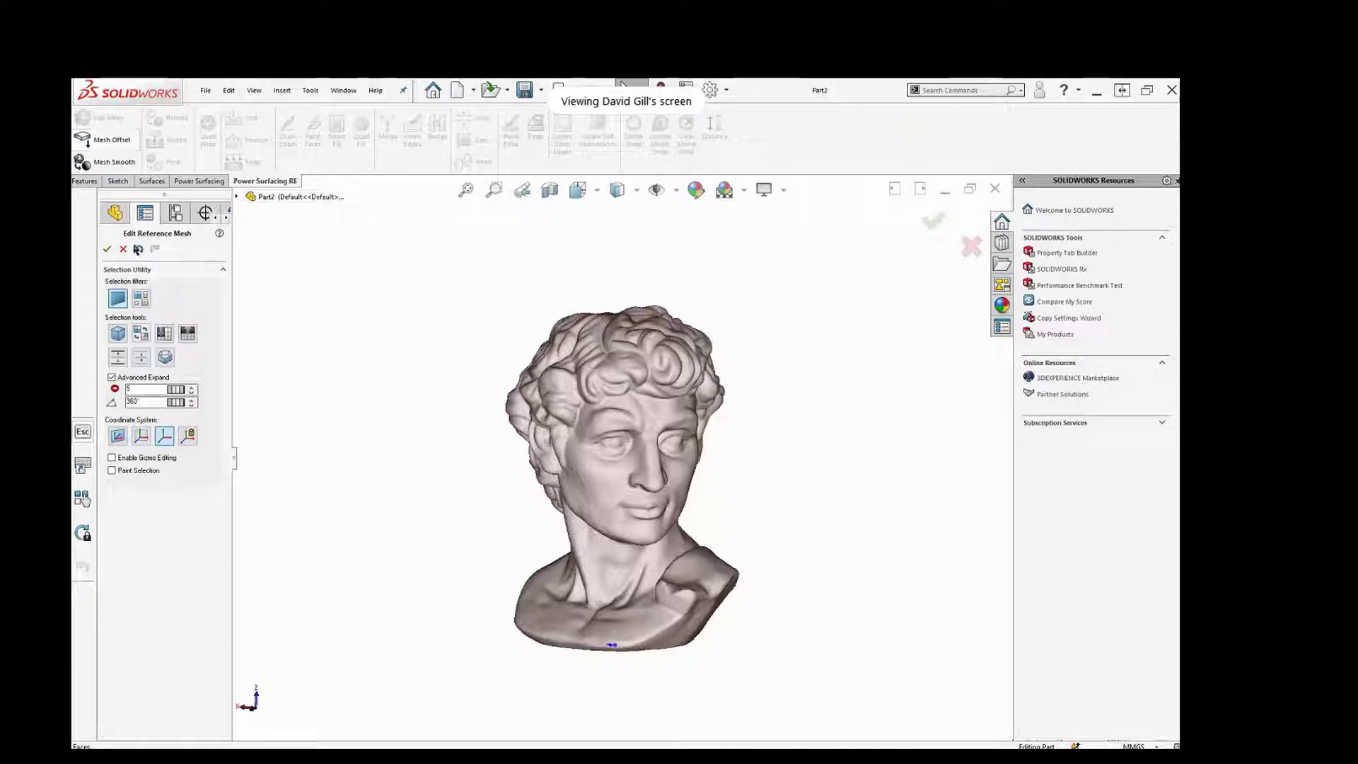
click(107, 249)
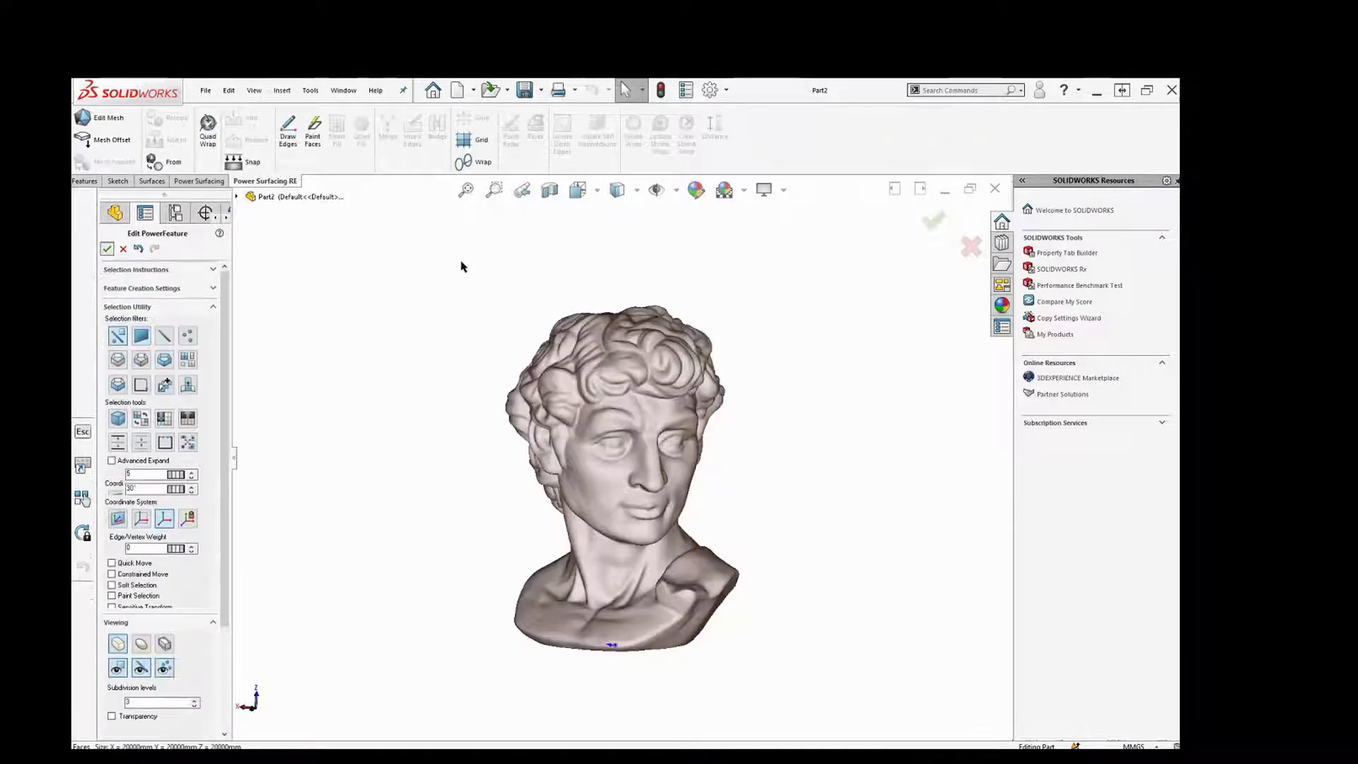
Quad Wrap the reference mesh of the bust into a coarse quad mesh, keeping the Five Sided option on
click(207, 131)
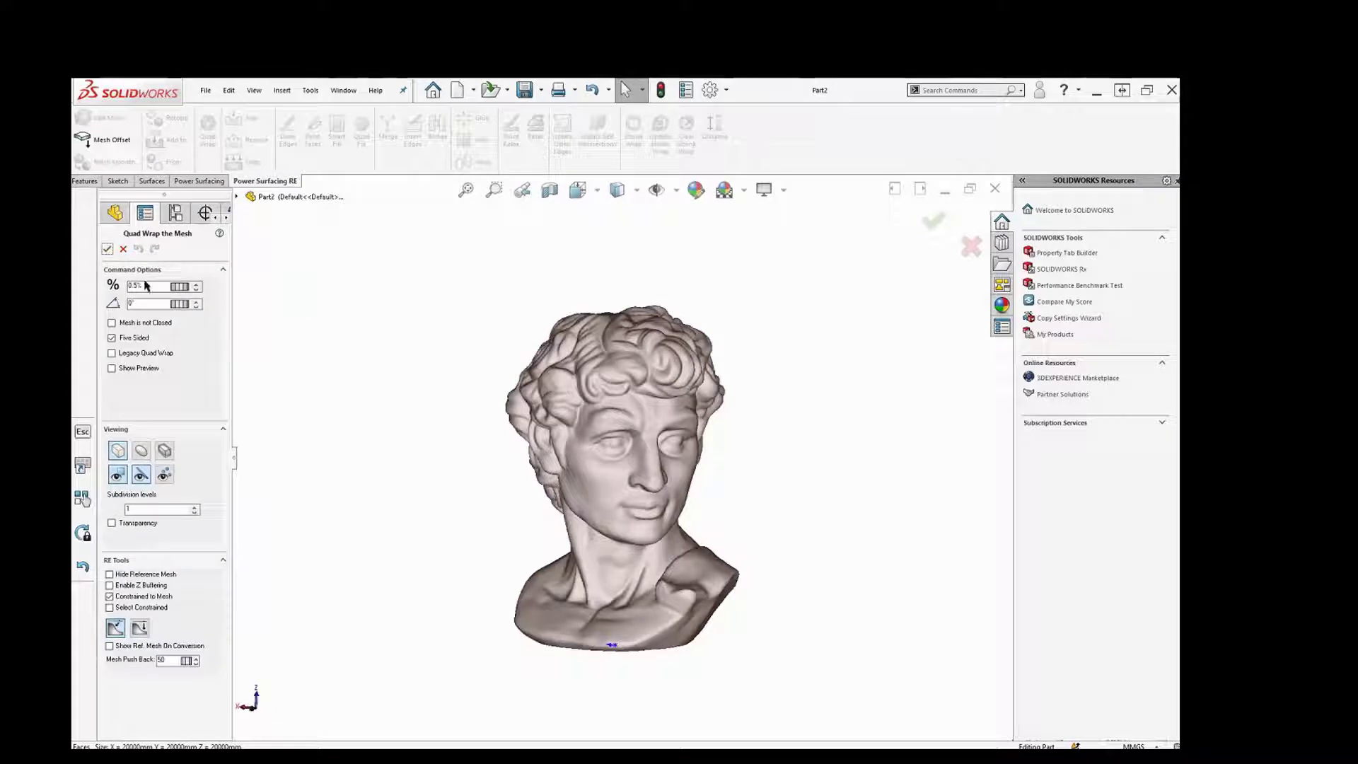
drag(146, 285, 106, 295)
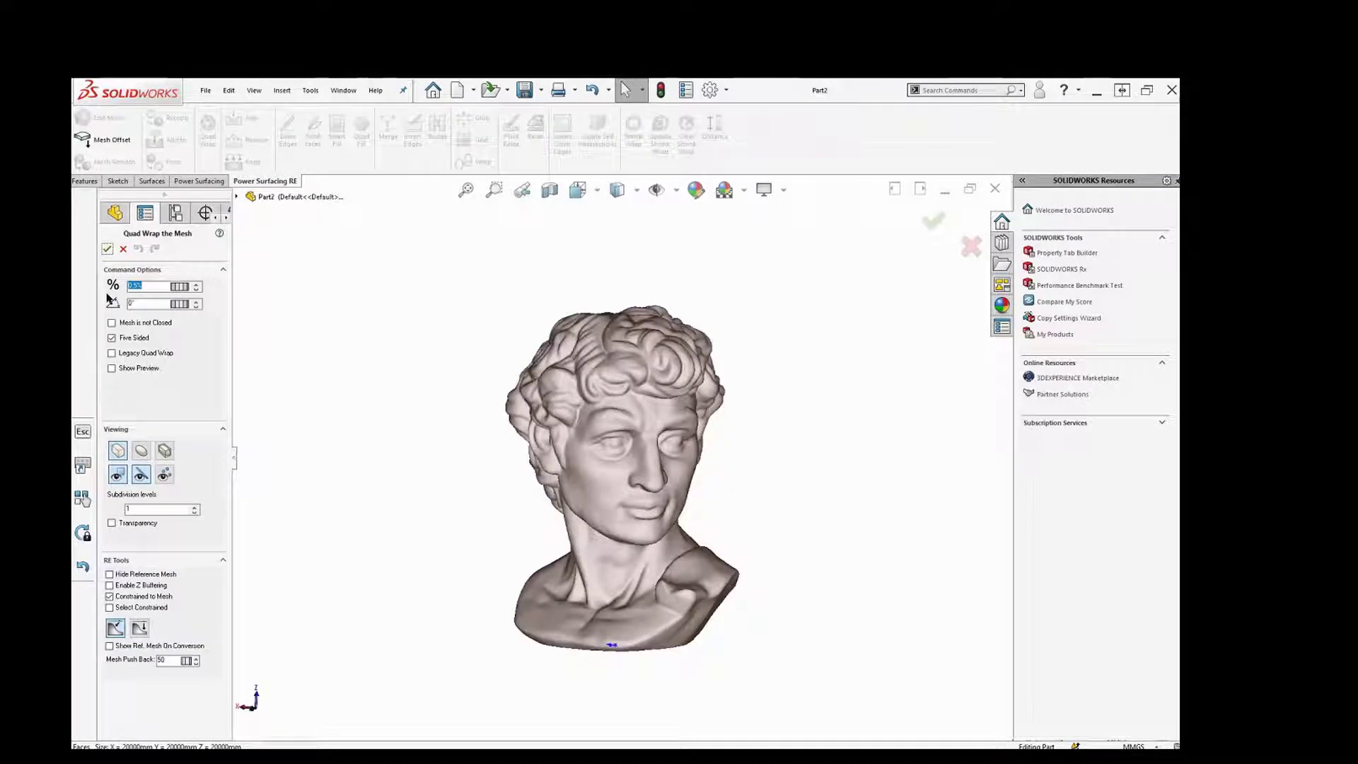
text(3)
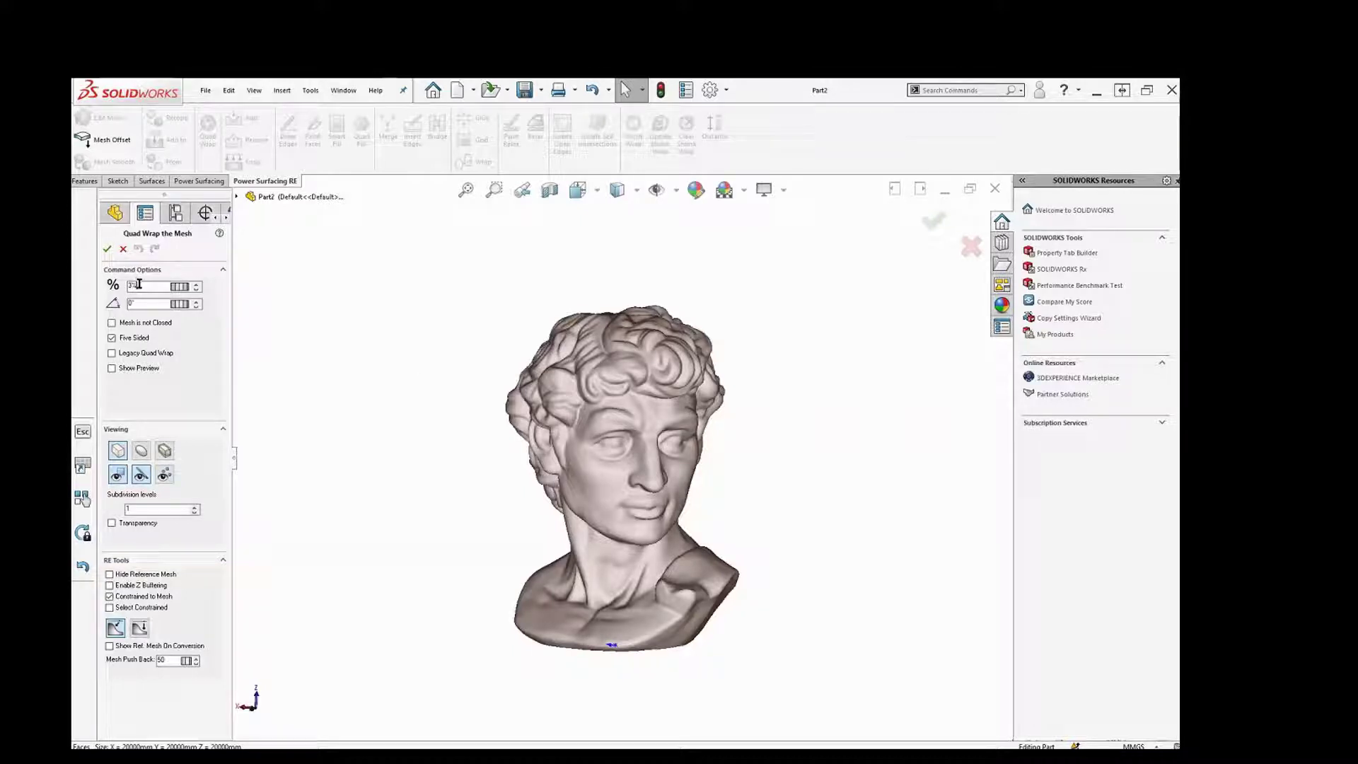
click(107, 248)
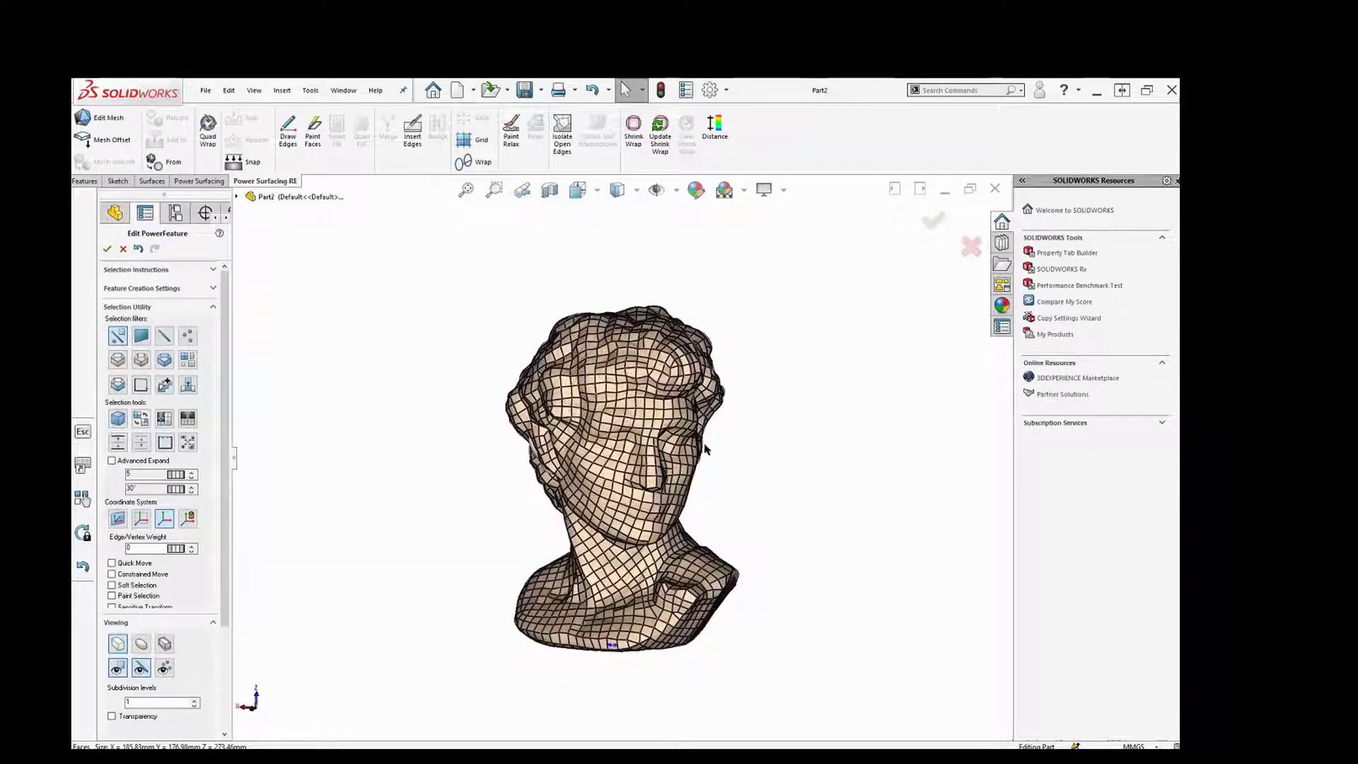
Examine how closely the coarse quad mesh follows the reference mesh around the face, chin and shoulder, with and without mesh edges
middle_drag(661, 481, 756, 396)
scroll(641, 496, down, 5)
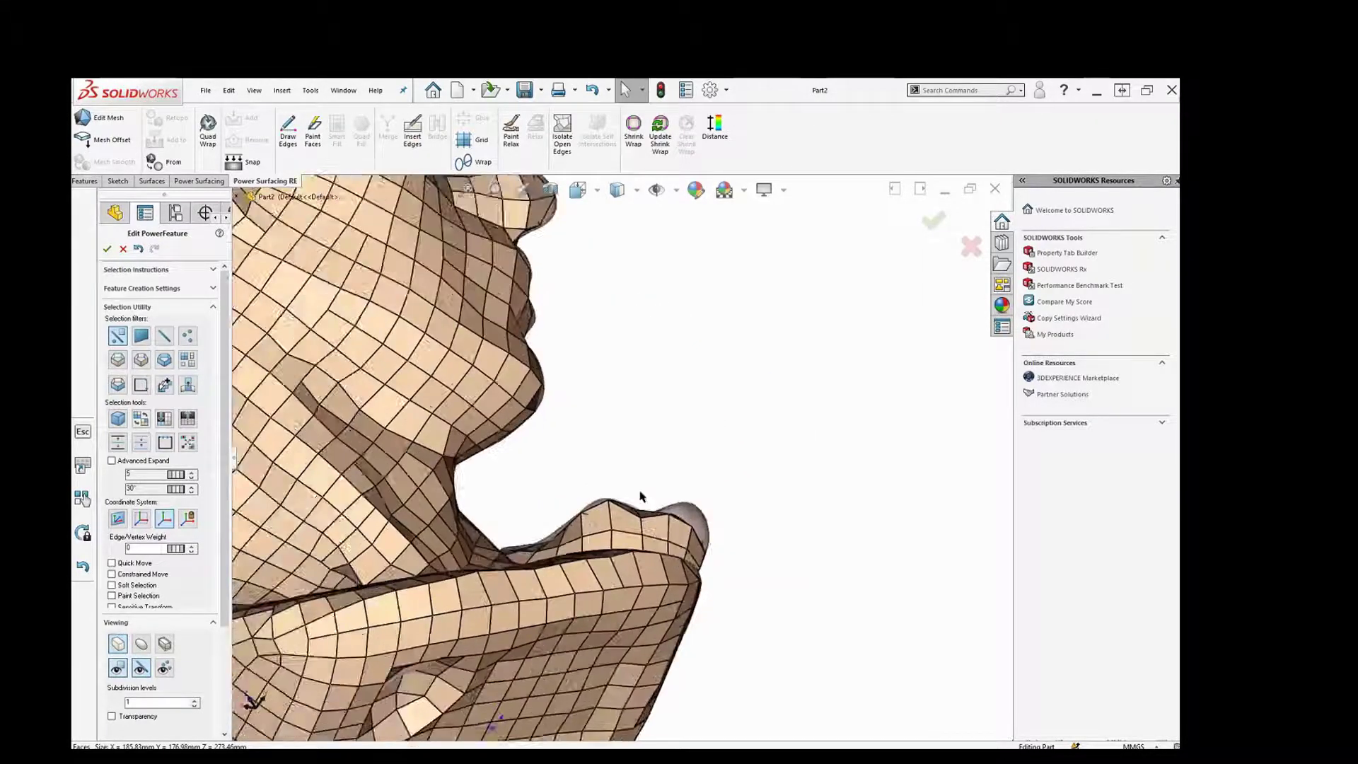
scroll(640, 497, down, 2)
scroll(667, 566, down, 2)
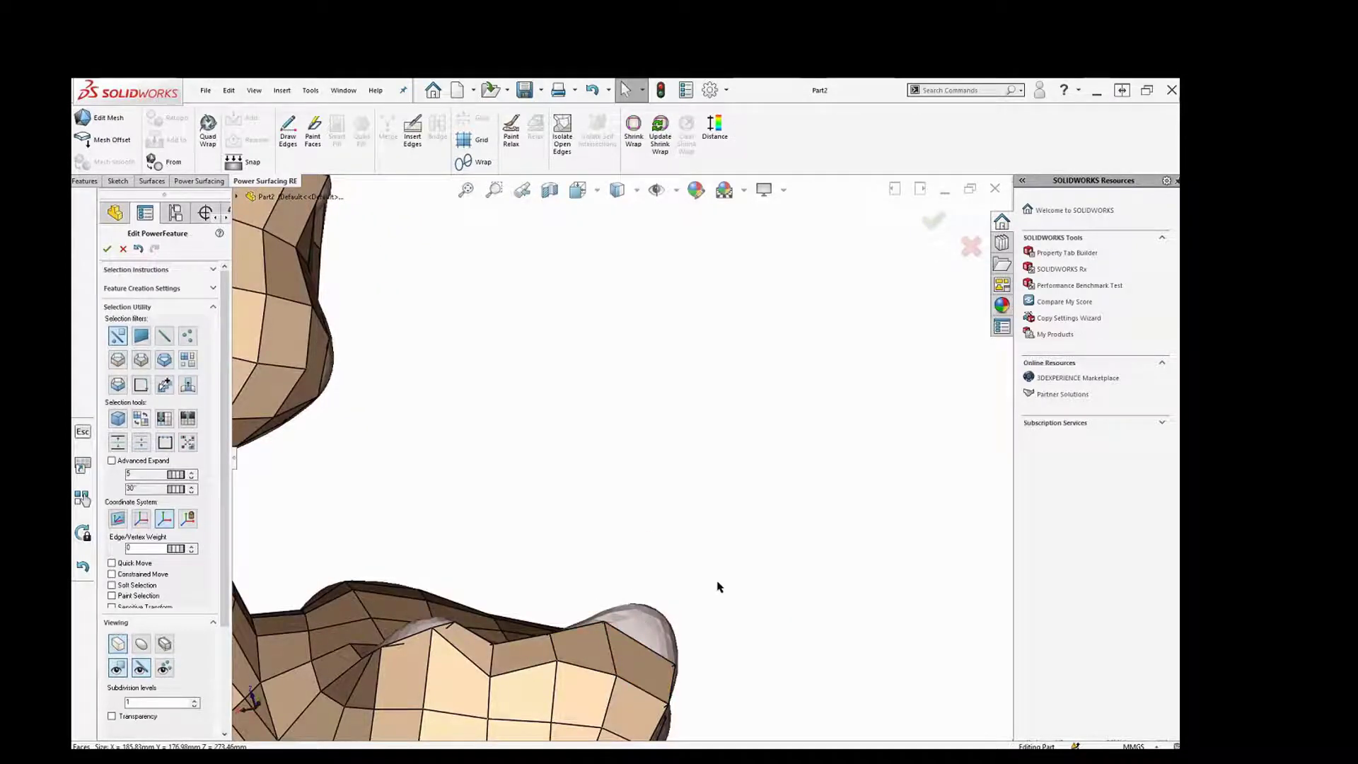
scroll(718, 587, up, 10)
middle_drag(670, 475, 615, 566)
scroll(714, 477, down, 4)
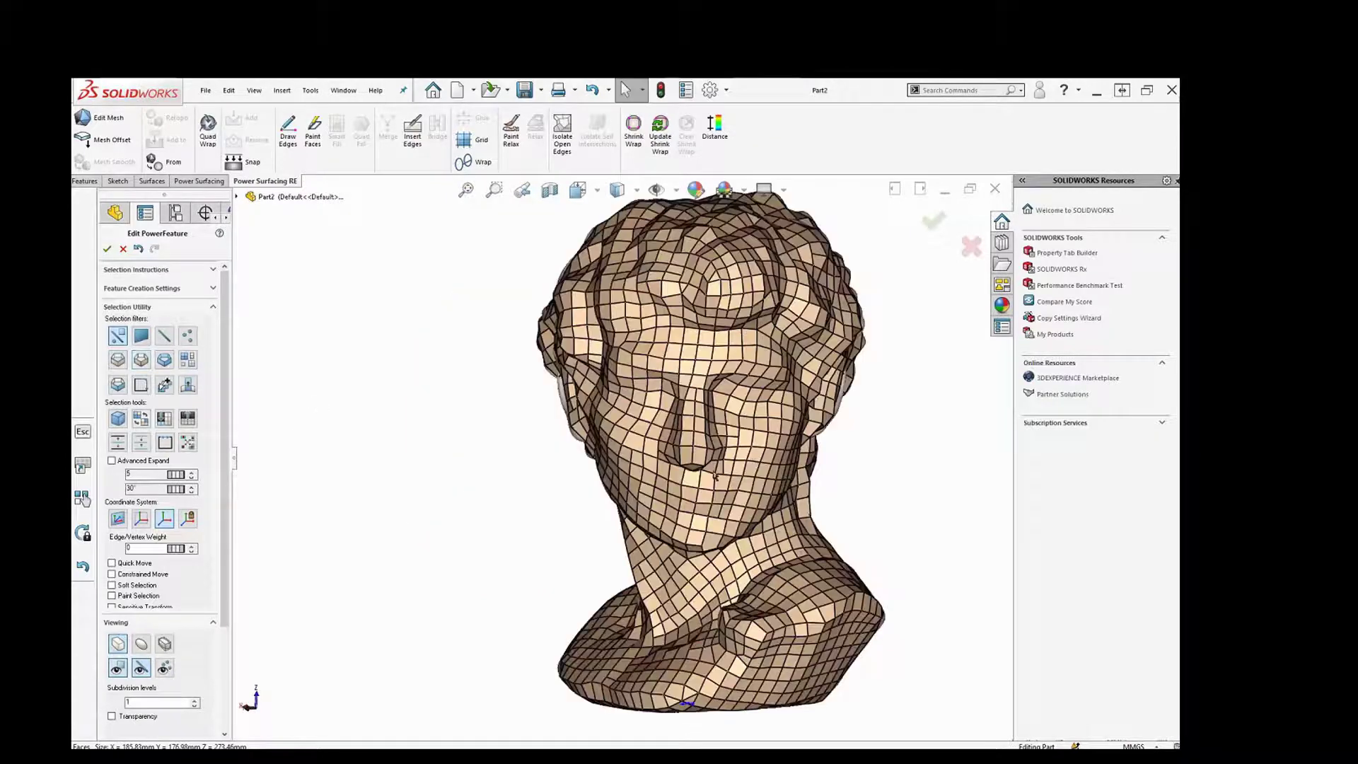
scroll(714, 476, up, 4)
scroll(613, 401, down, 4)
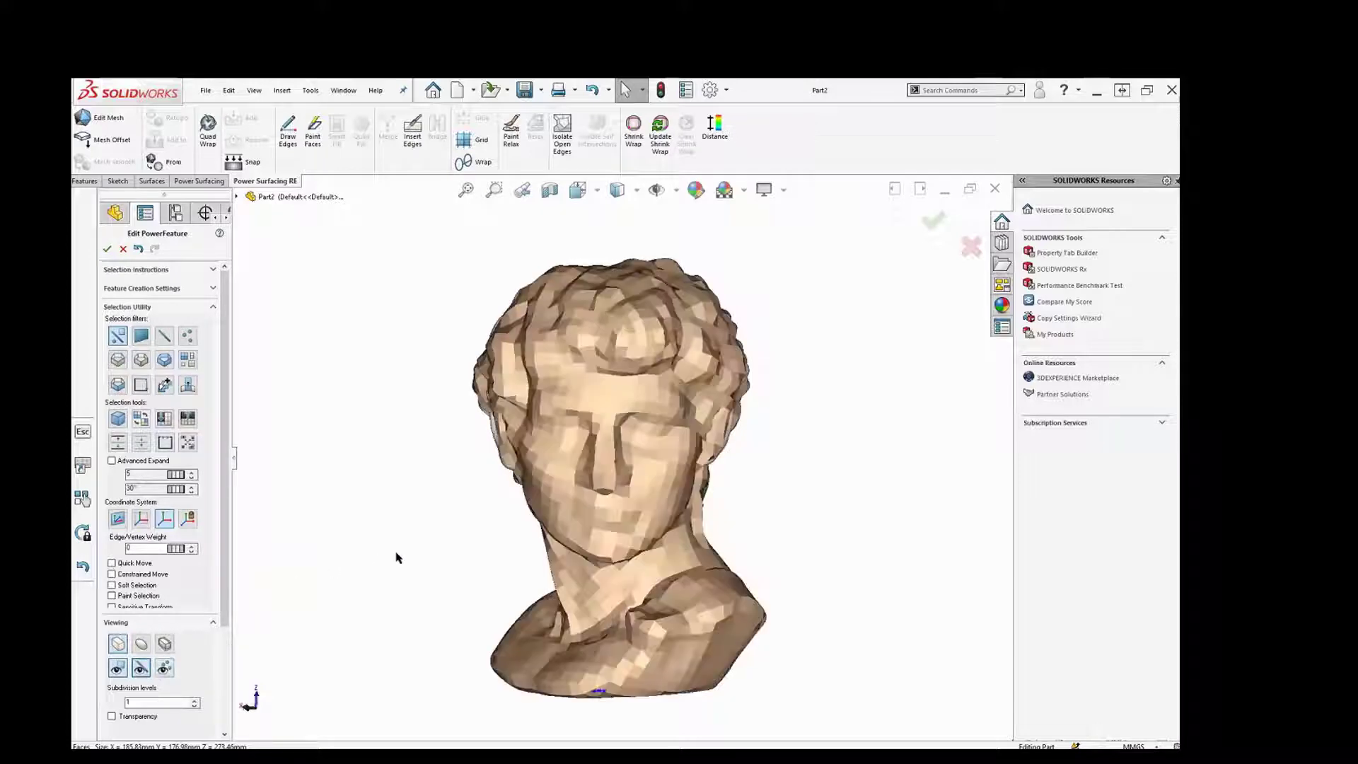
mouse_move(456, 581)
middle_down()
mouse_move(470, 583)
mouse_move(454, 586)
middle_up()
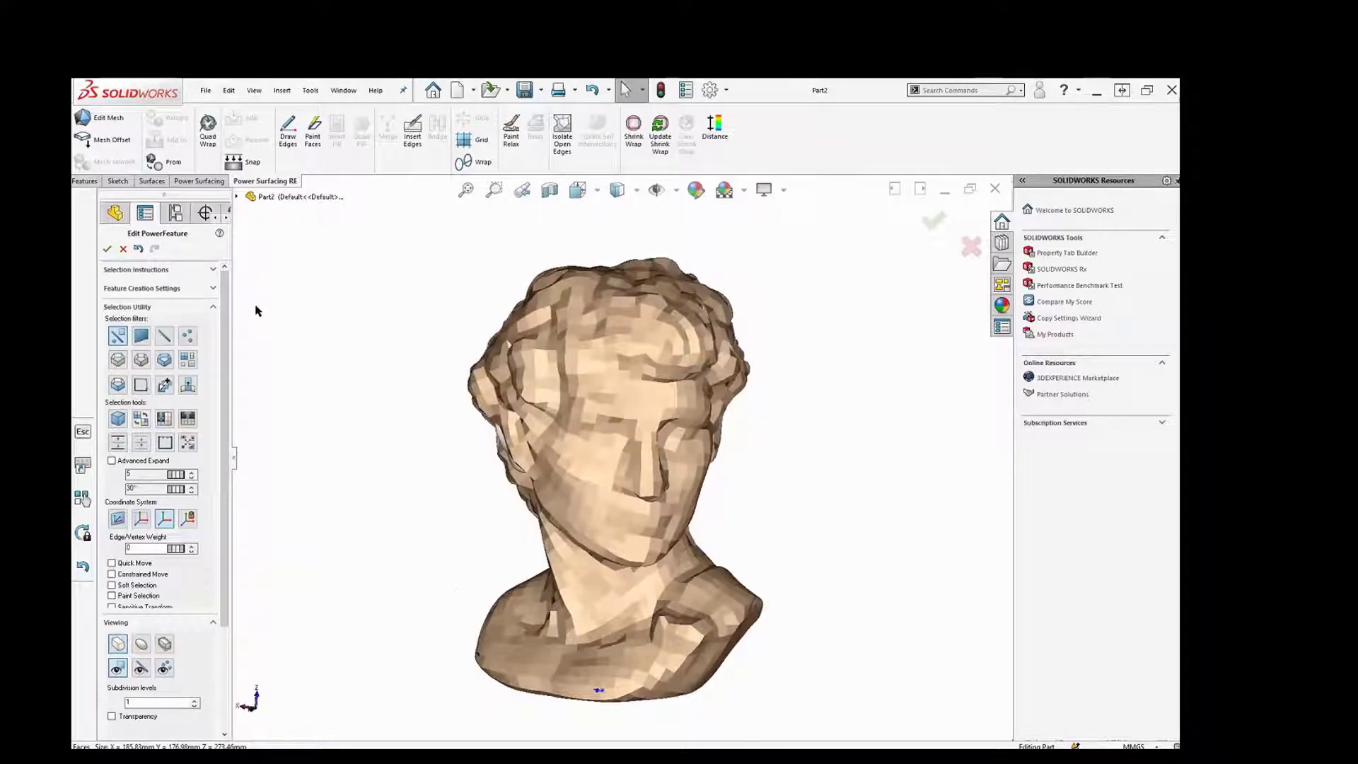
Run Quad Wrap again at 1.75 percent, replacing all existing quad faces with a denser mesh
click(207, 128)
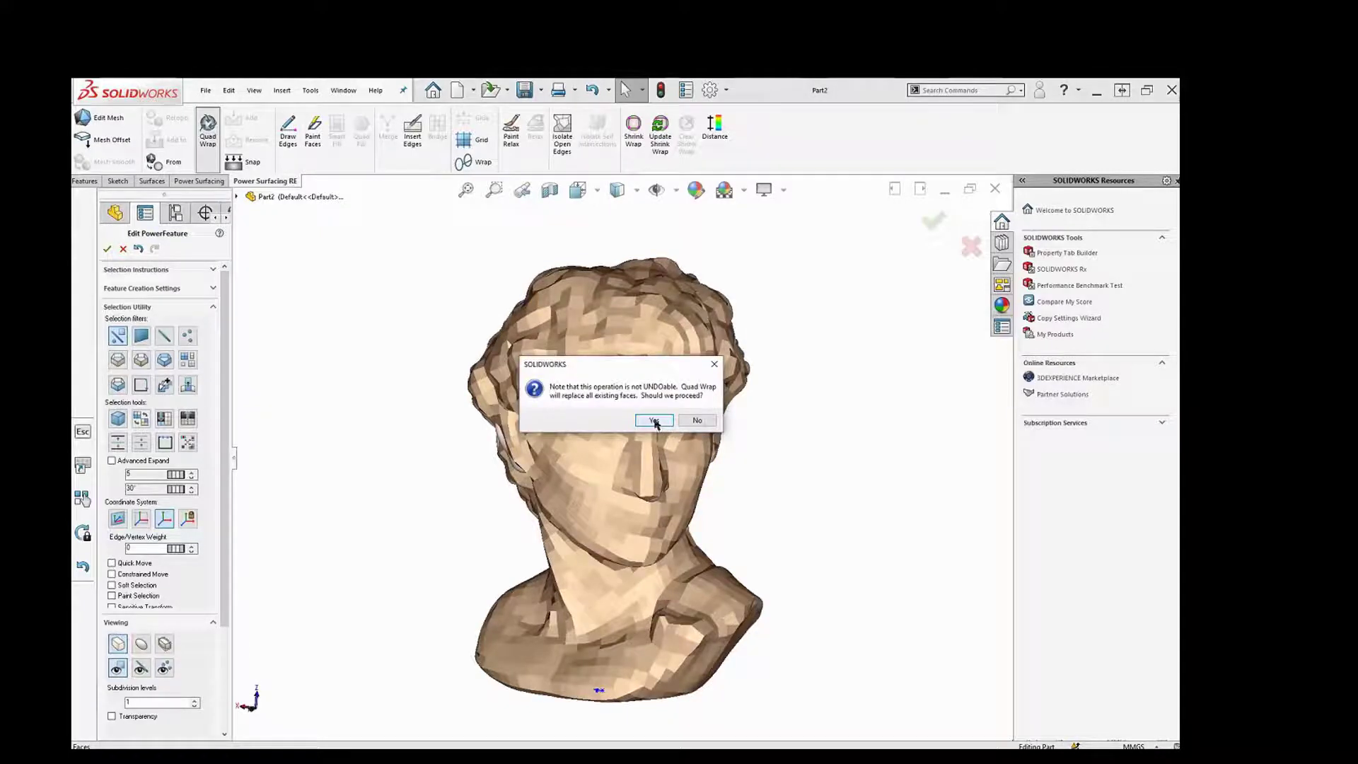
click(653, 420)
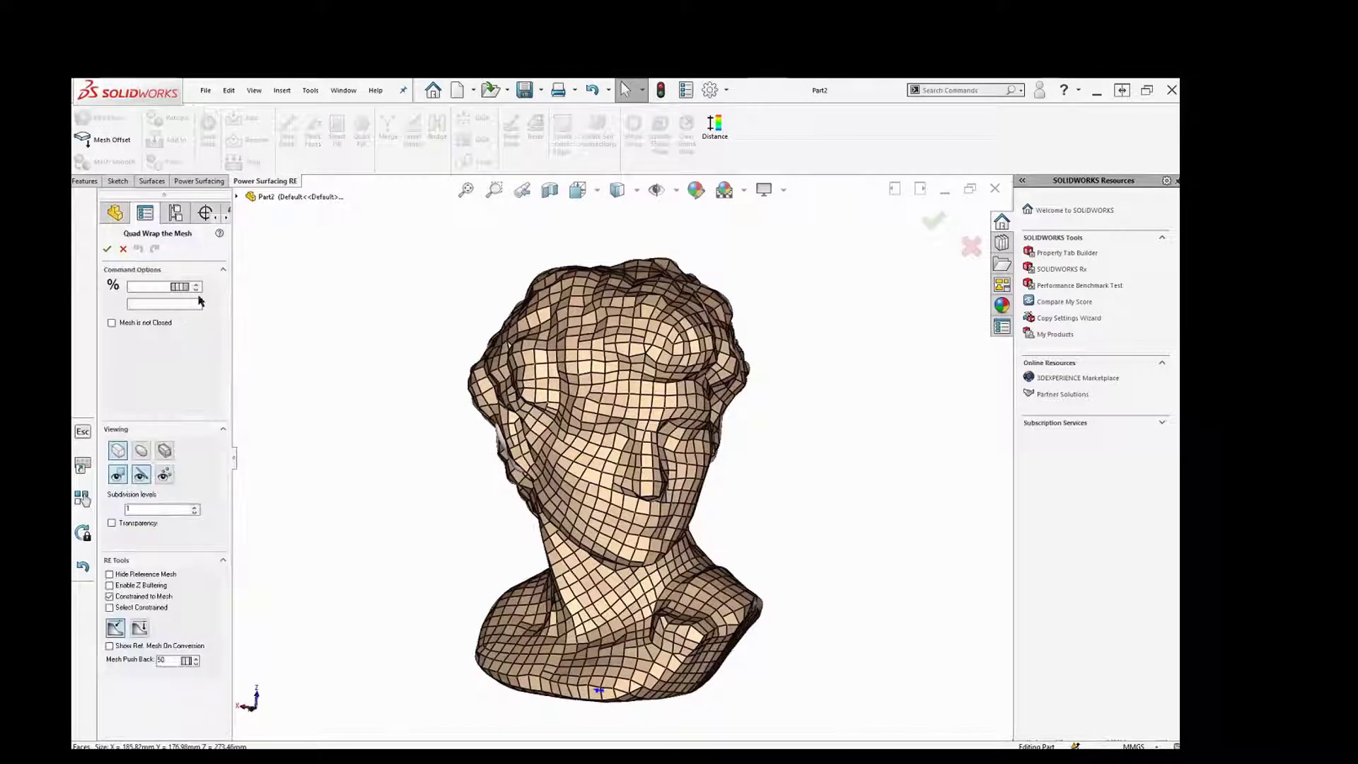
double_click(138, 286)
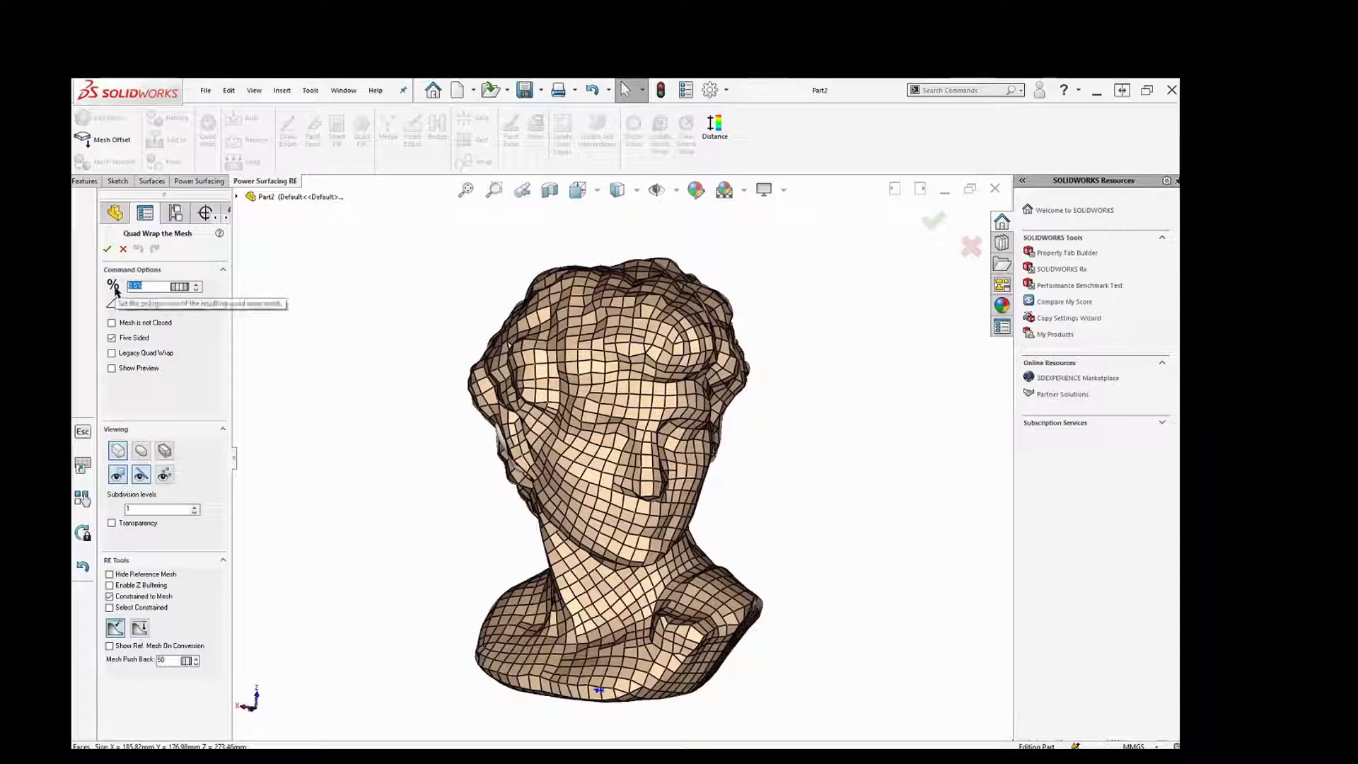
text(1.75)
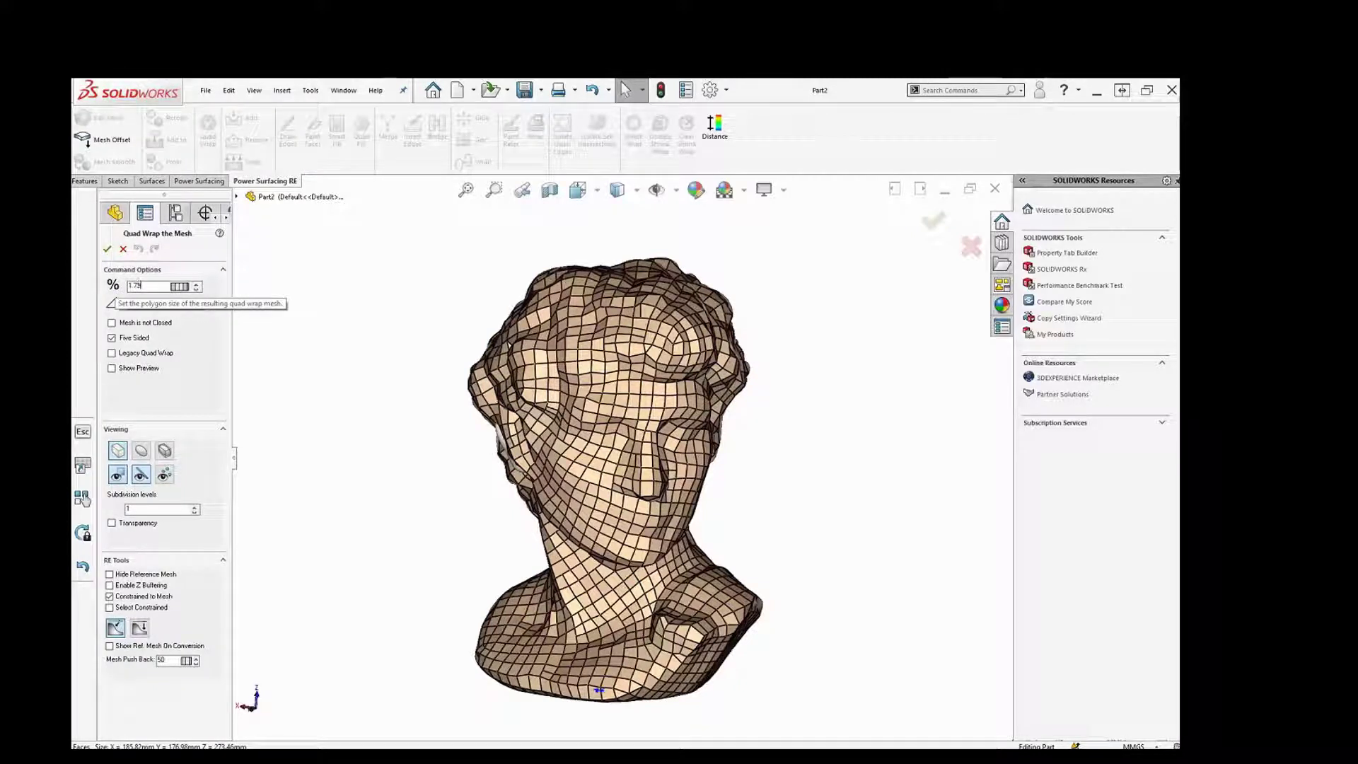
click(108, 250)
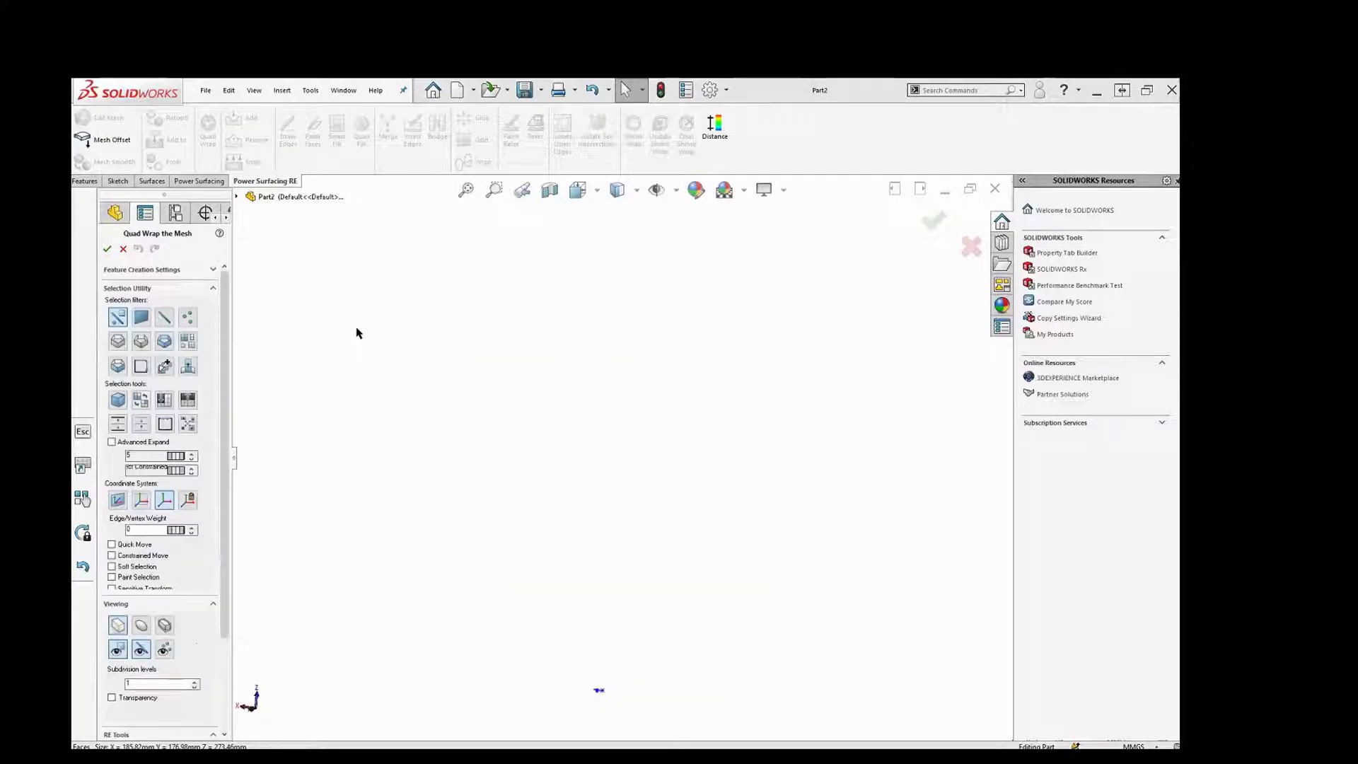
Hide the edges of the dense quad mesh and show the bust in the smooth subdivision display
middle_drag(681, 619, 777, 566)
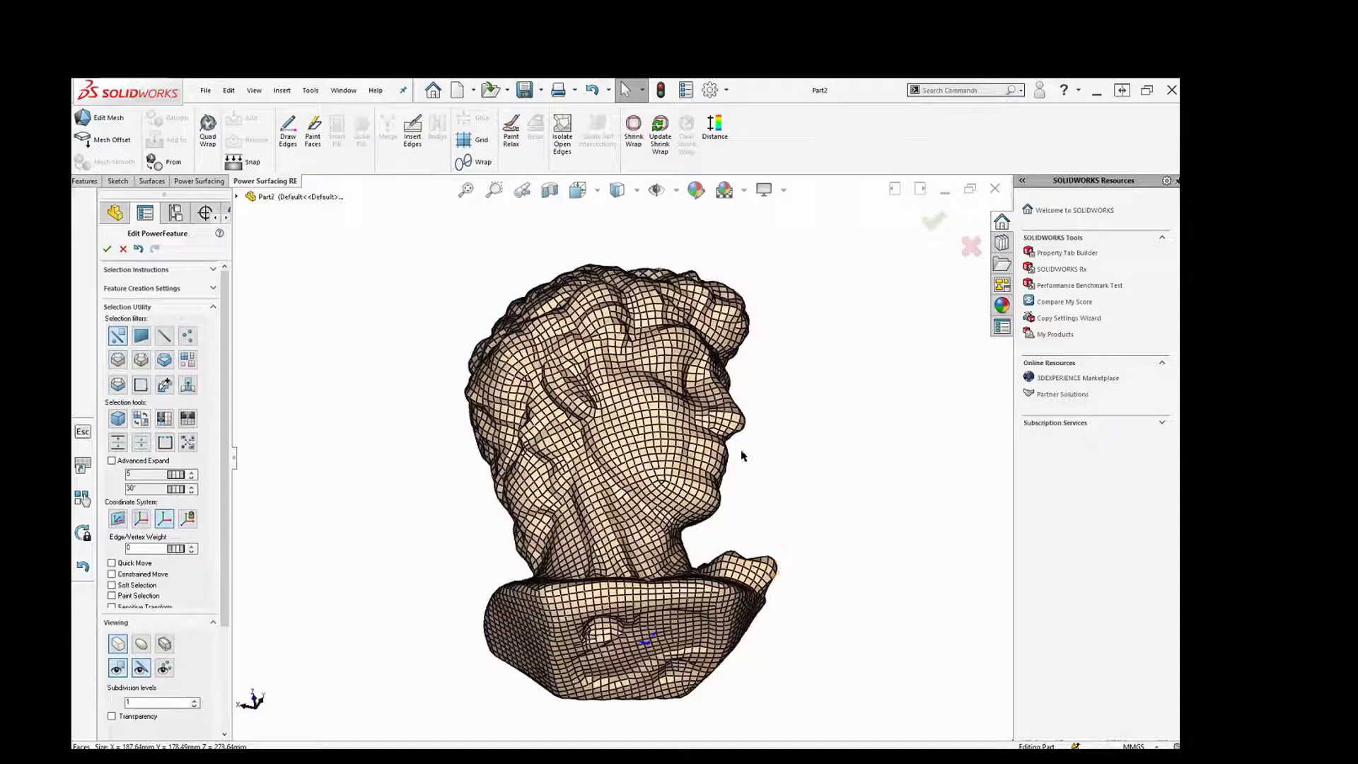
mouse_move(743, 455)
middle_down()
mouse_move(637, 477)
mouse_move(615, 432)
mouse_move(648, 414)
middle_up()
click(142, 668)
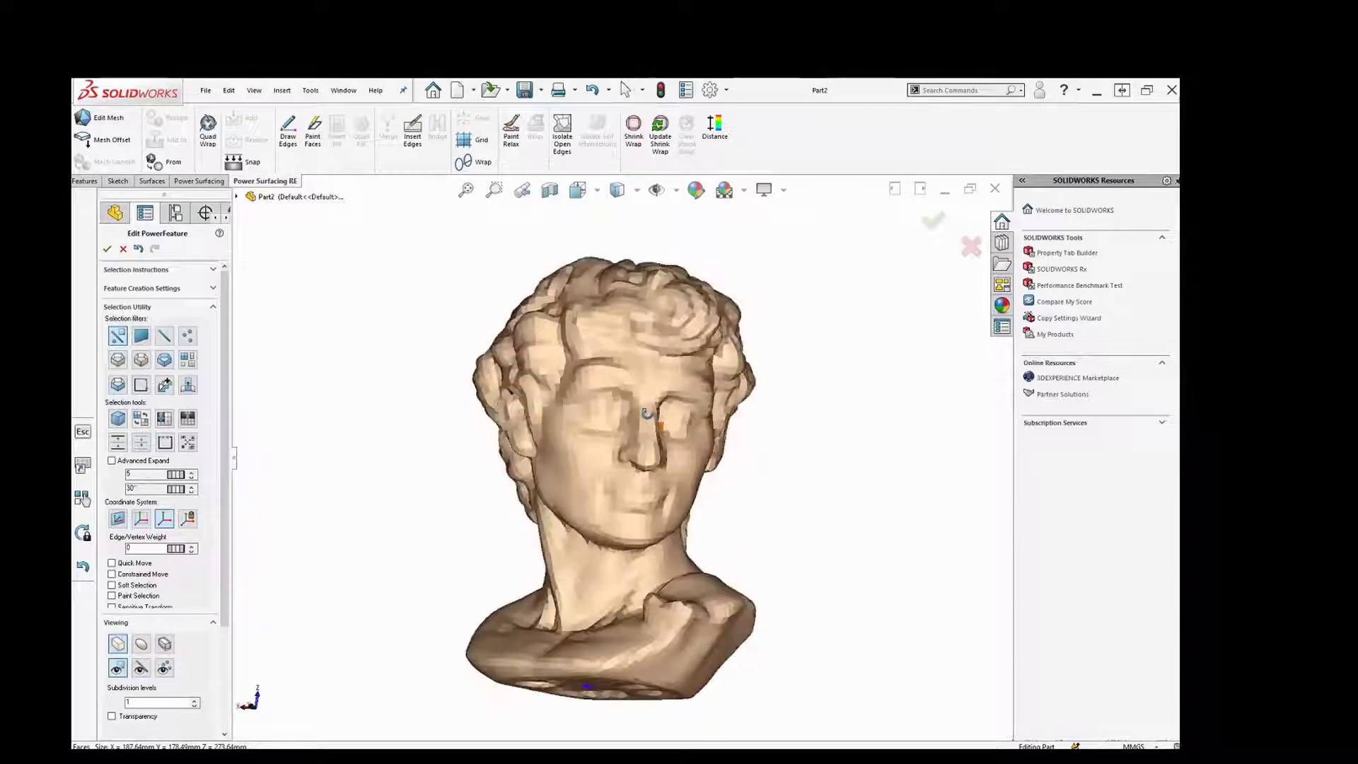
click(142, 644)
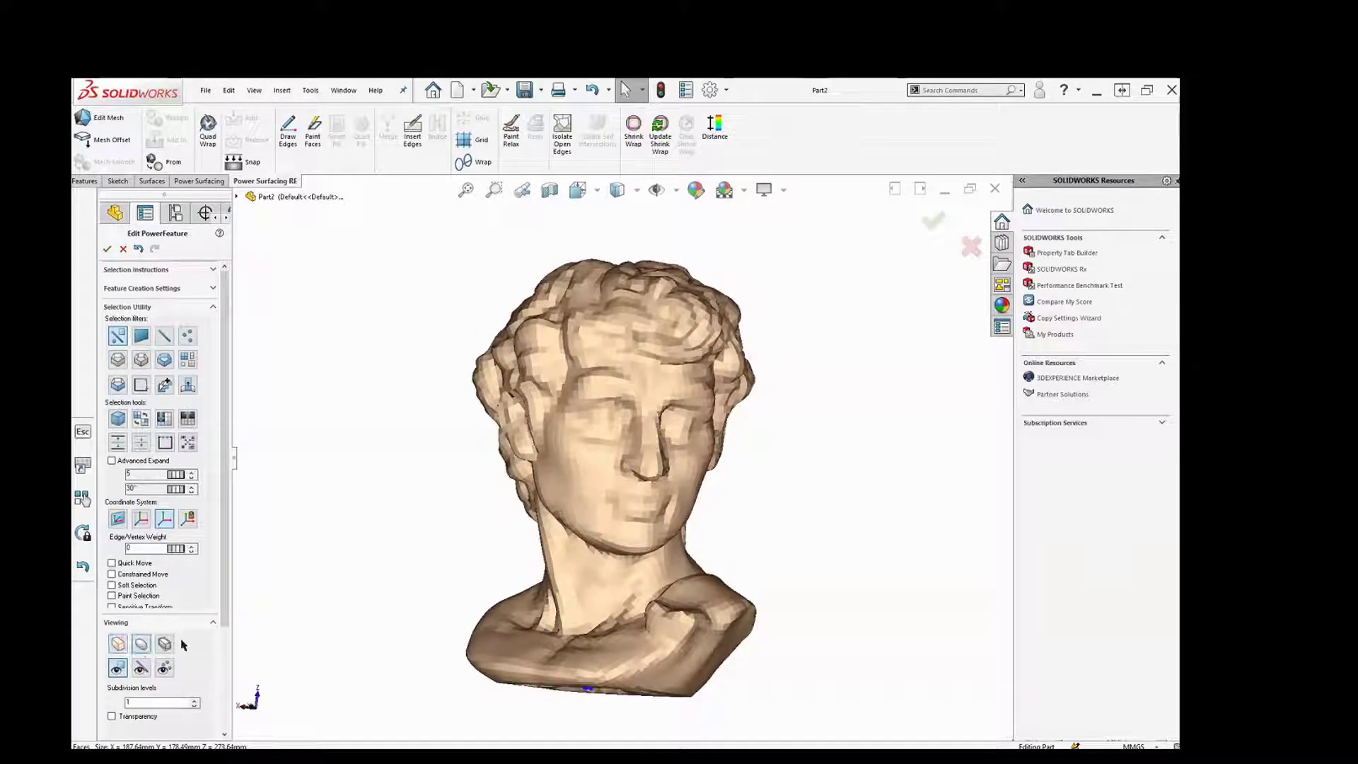
mouse_move(635, 438)
middle_down()
mouse_move(485, 447)
mouse_move(697, 430)
mouse_move(637, 446)
middle_up()
scroll(633, 523, down, 2)
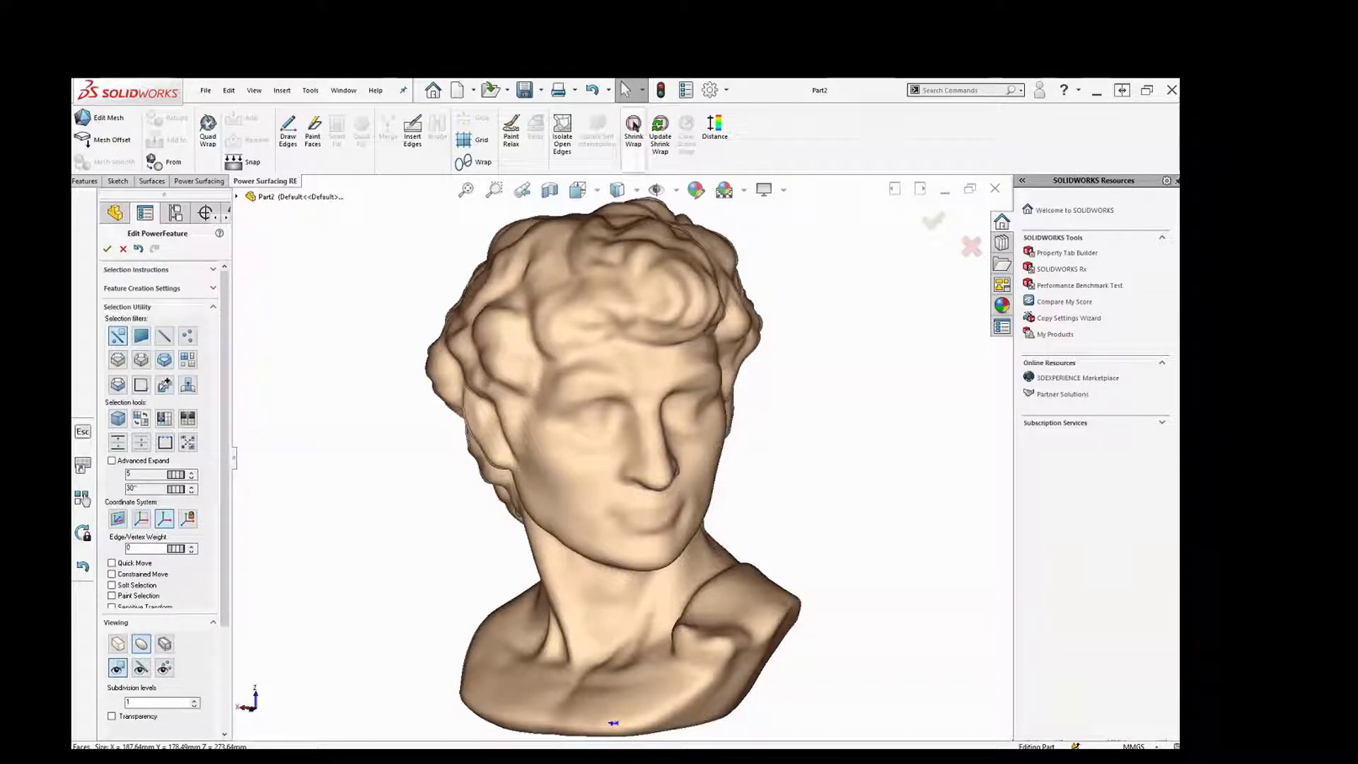
Shrink Wrap the quad mesh onto the reference mesh with viewing subdivision levels 3, interpolation level 2 and the default output type
click(635, 126)
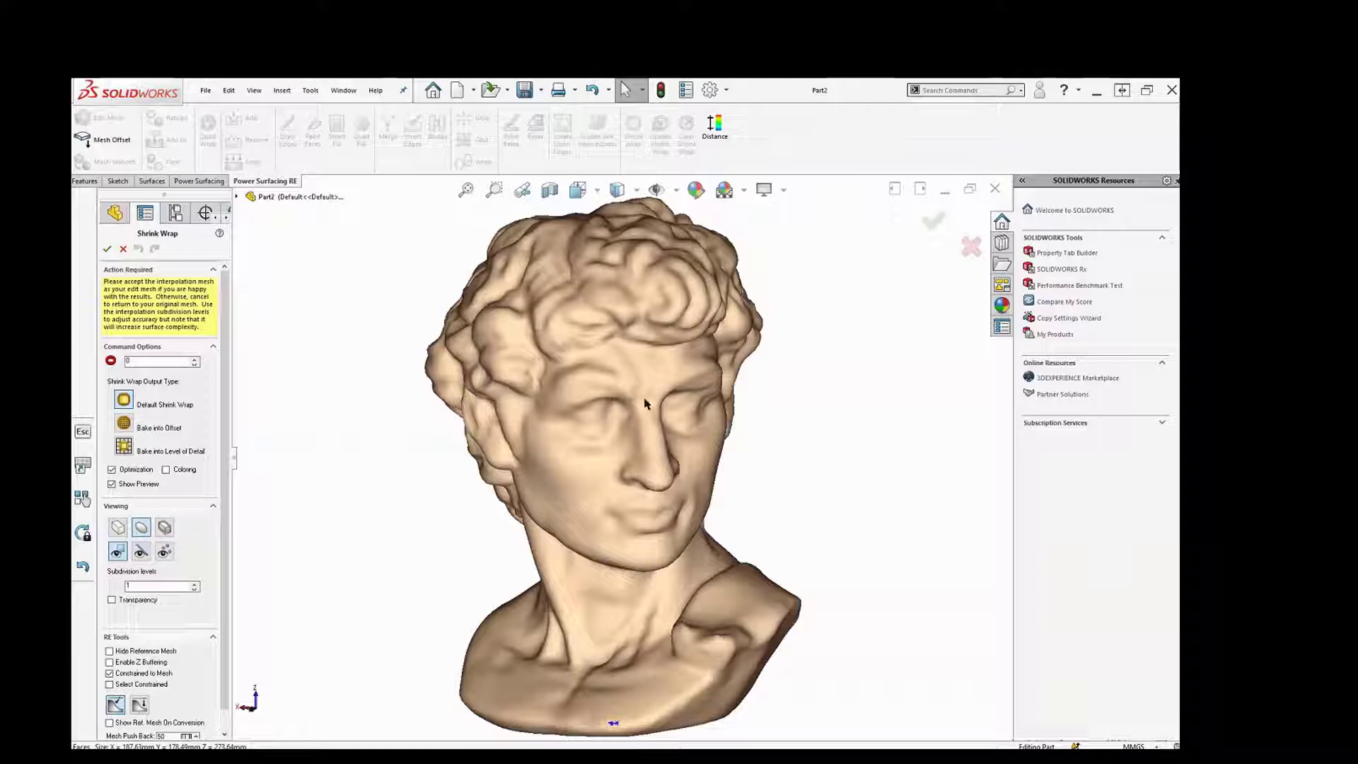
click(194, 585)
click(194, 585)
drag(147, 360, 116, 361)
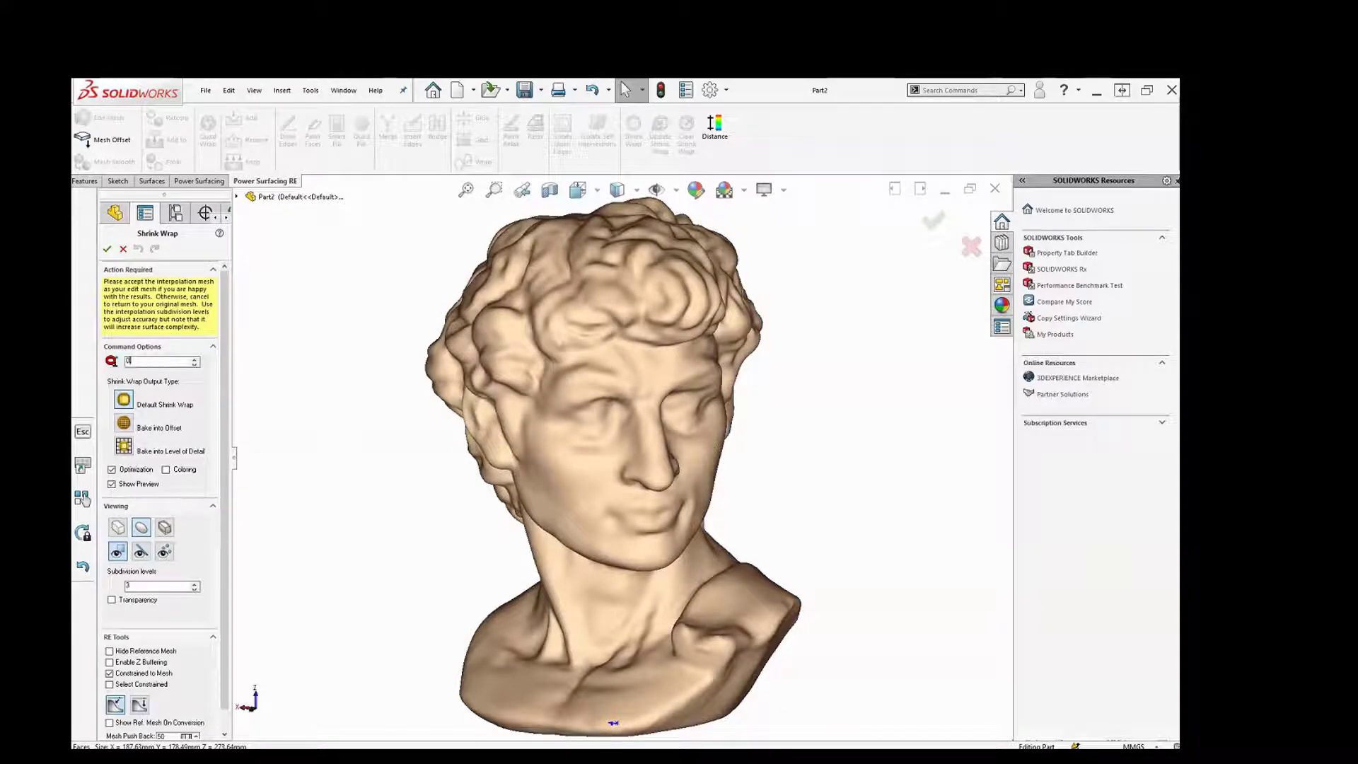
text(2)
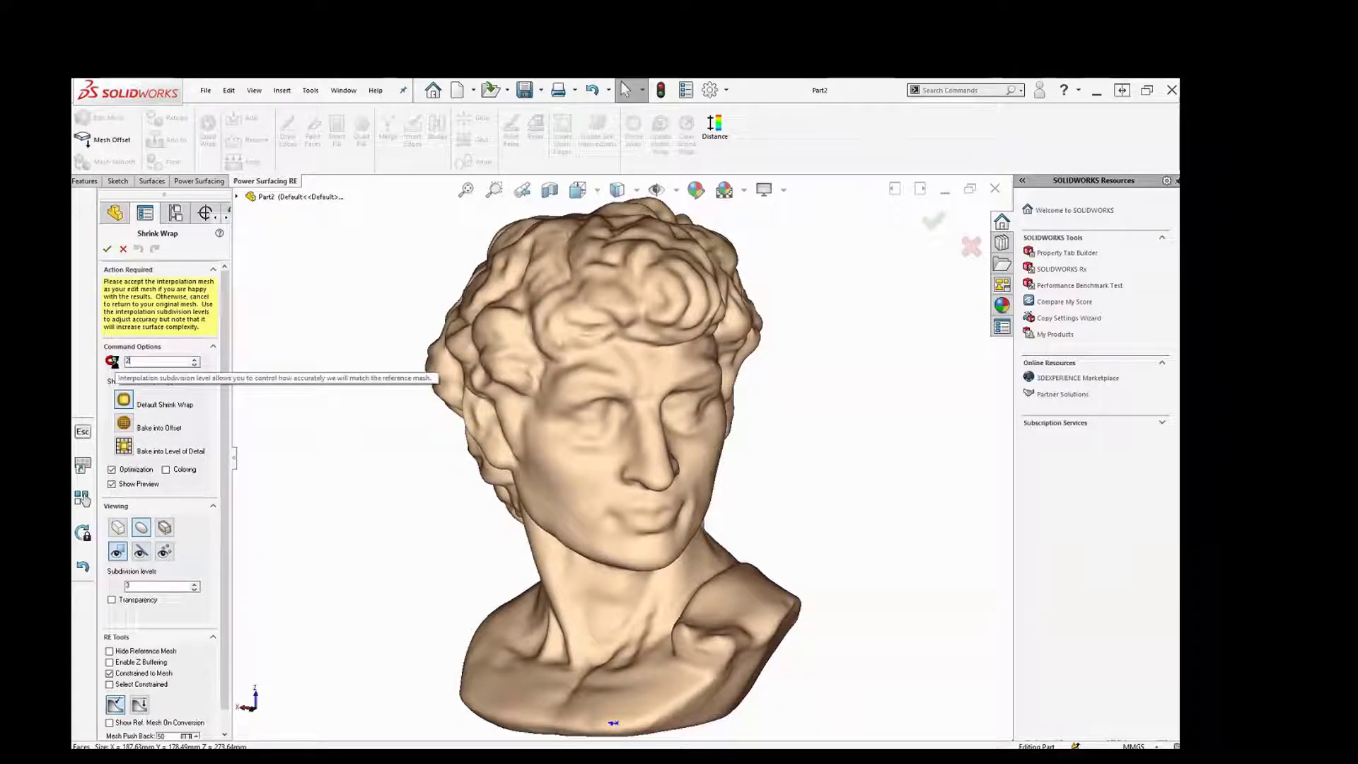
click(112, 361)
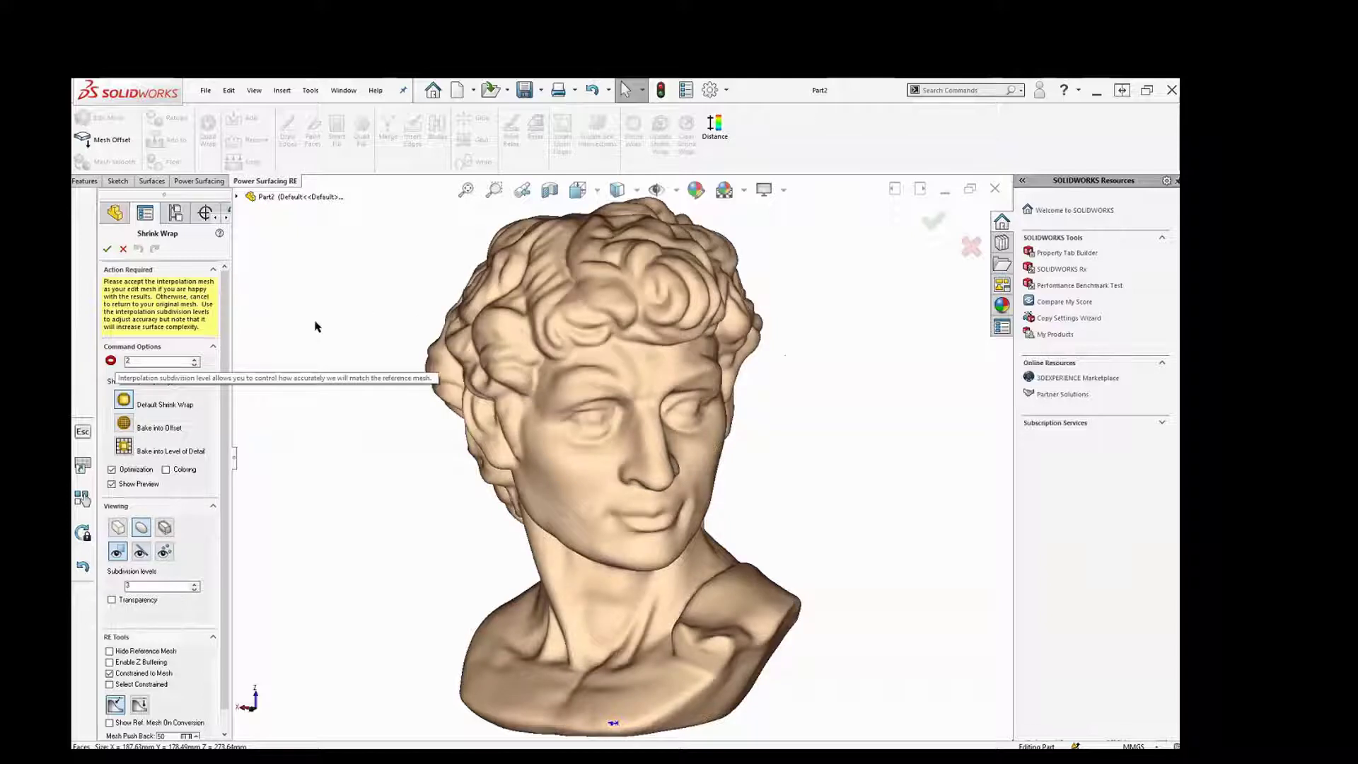
mouse_move(595, 433)
middle_down()
mouse_move(622, 433)
mouse_move(585, 409)
mouse_move(485, 408)
mouse_move(672, 438)
mouse_move(600, 434)
middle_up()
scroll(602, 440, up, 3)
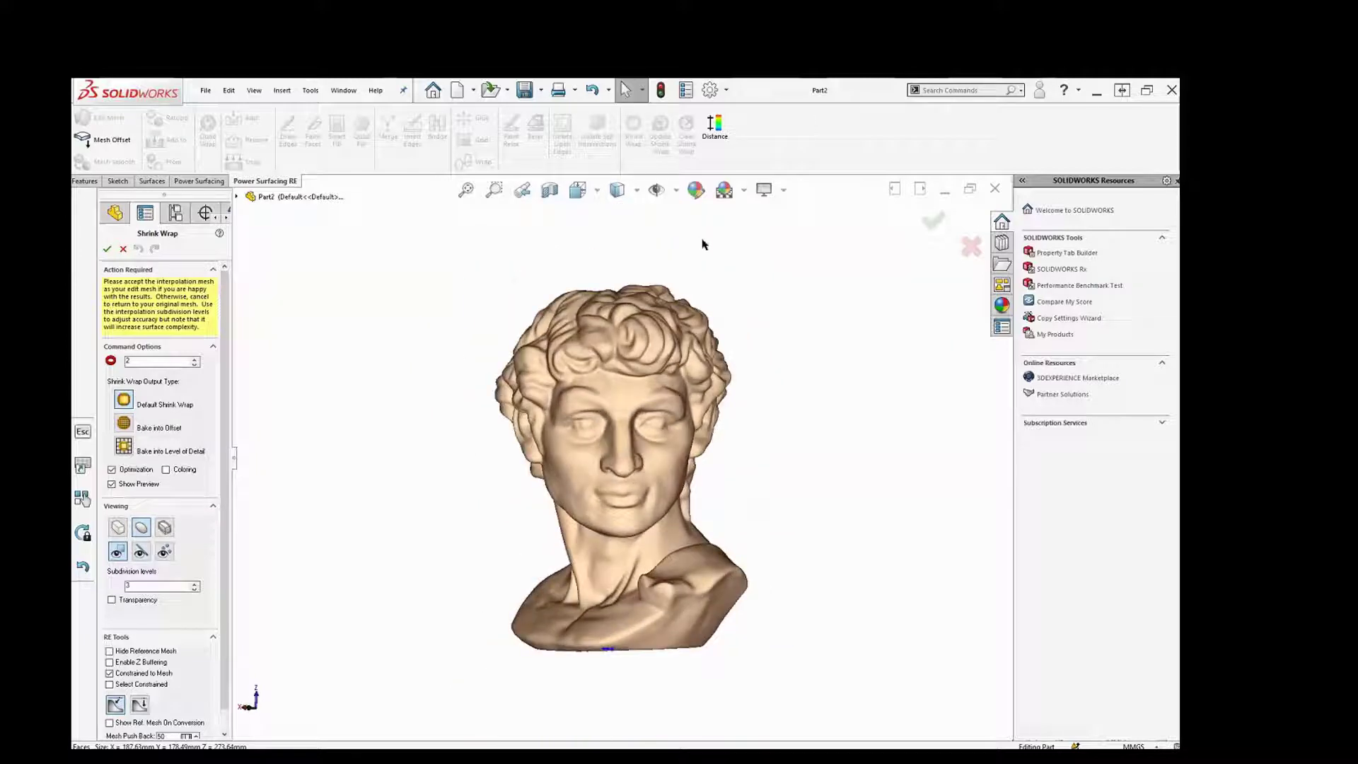
click(108, 249)
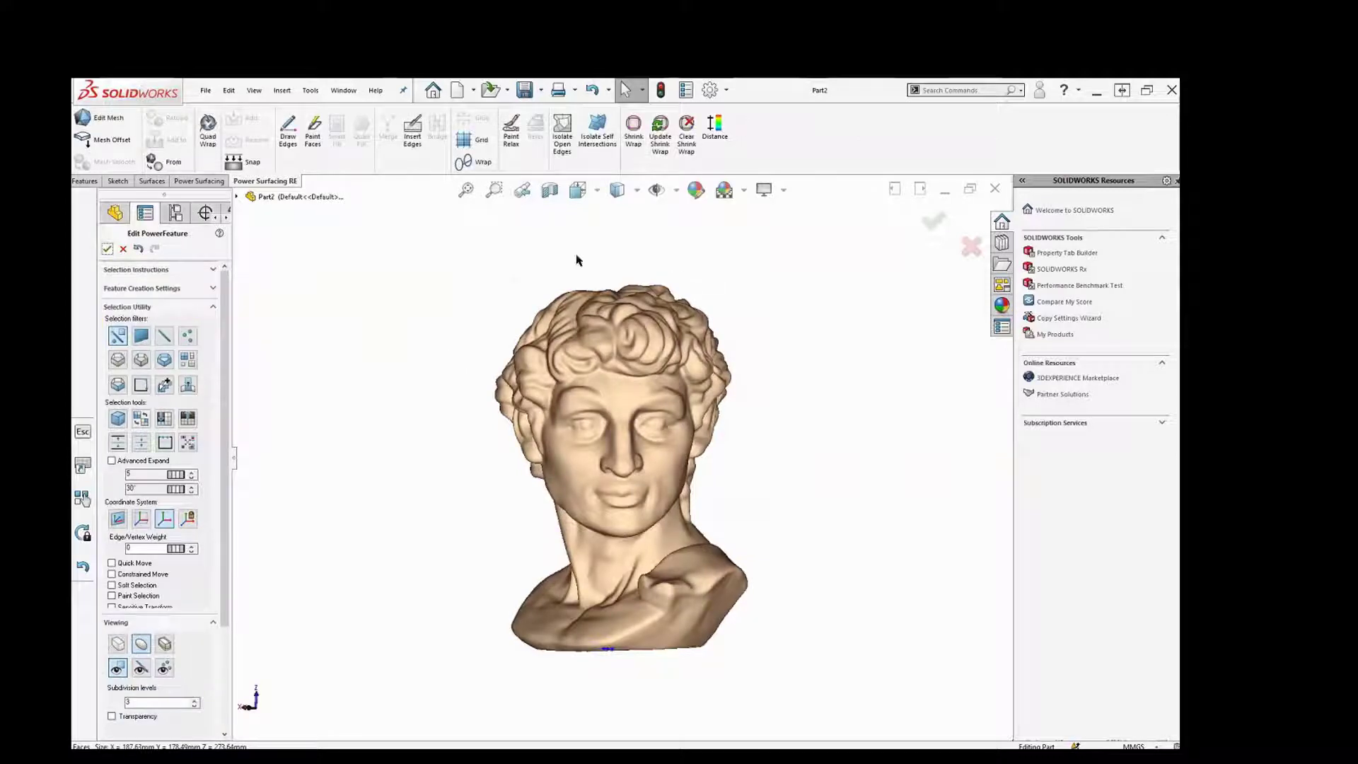
Examine the shrink-wrapped bust and check it for open edges with Isolate Open Edges
middle_drag(537, 424, 612, 427)
scroll(620, 417, down, 2)
scroll(620, 420, up, 3)
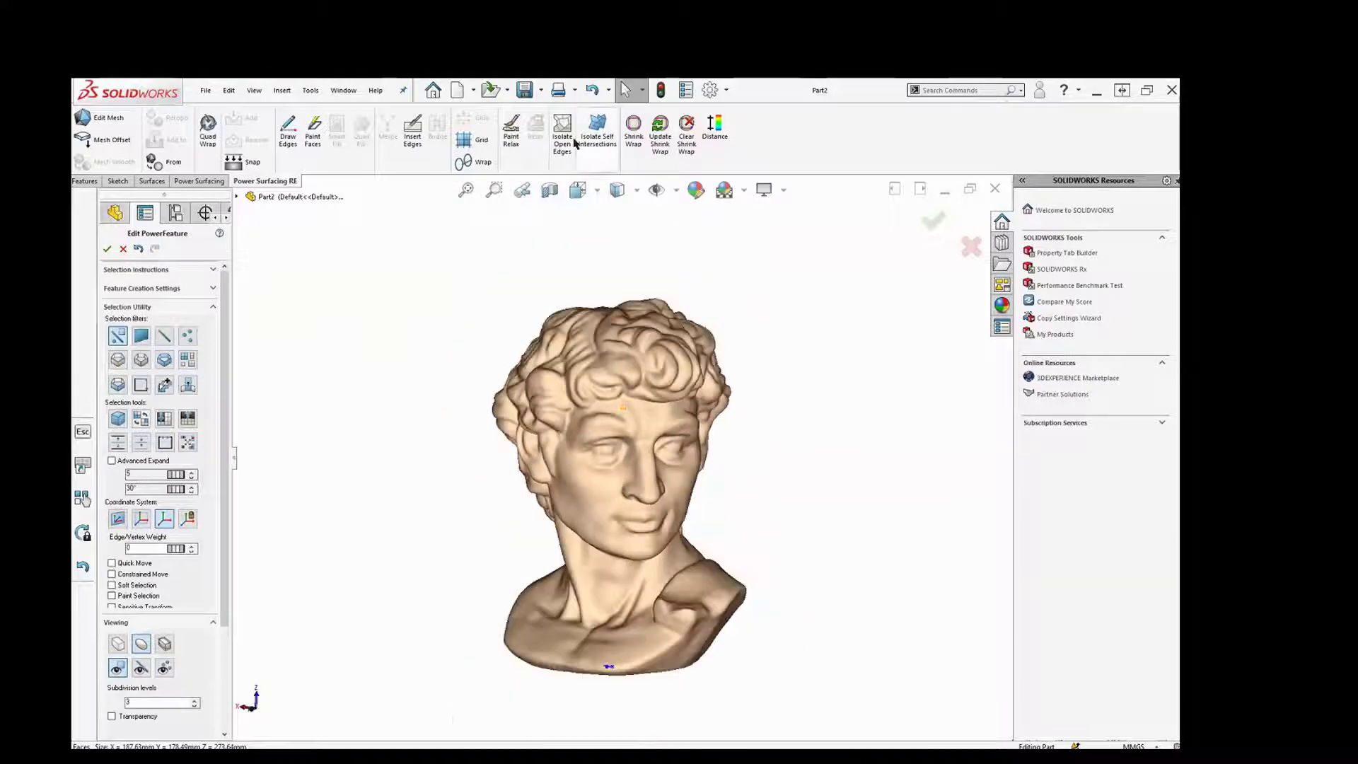
click(563, 131)
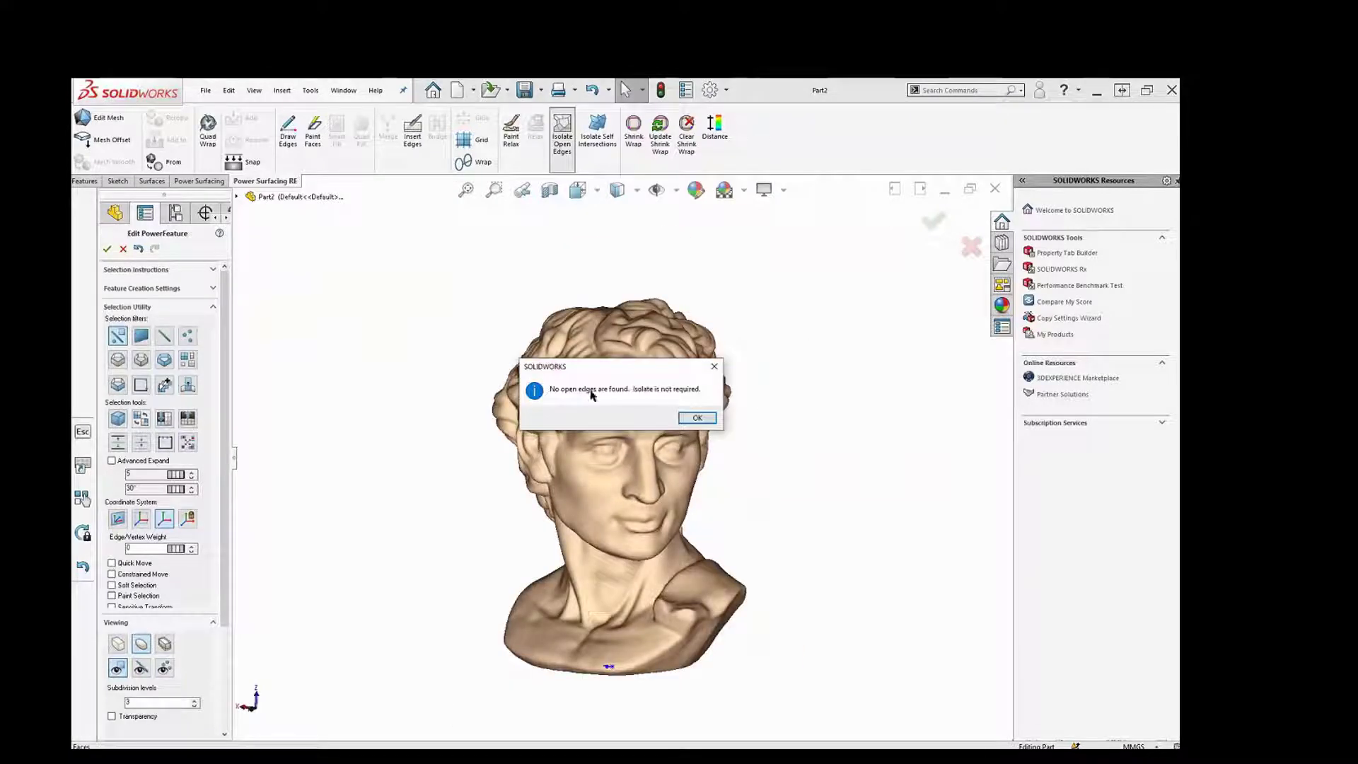
click(695, 418)
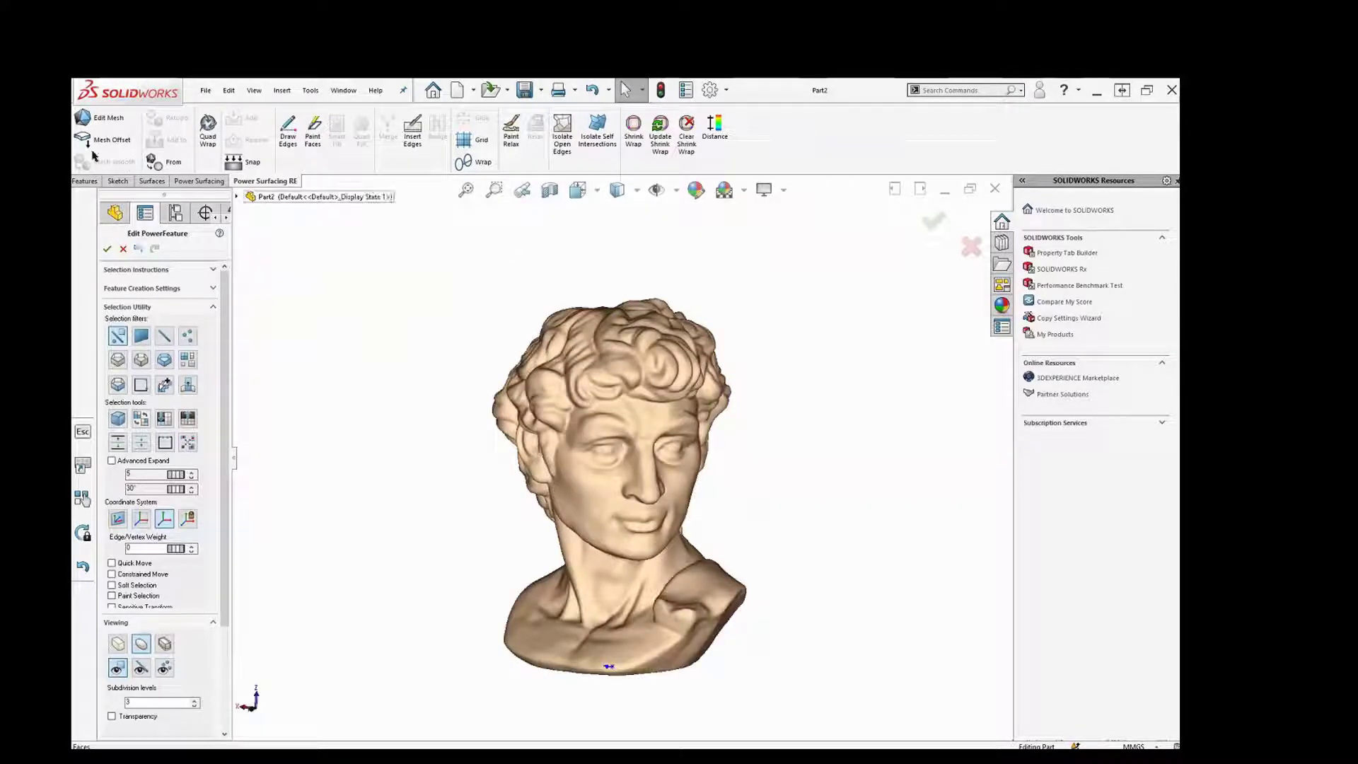
Convert the shrink-wrapped bust mesh into a solid body and show it in the shaded display style without edges
click(934, 223)
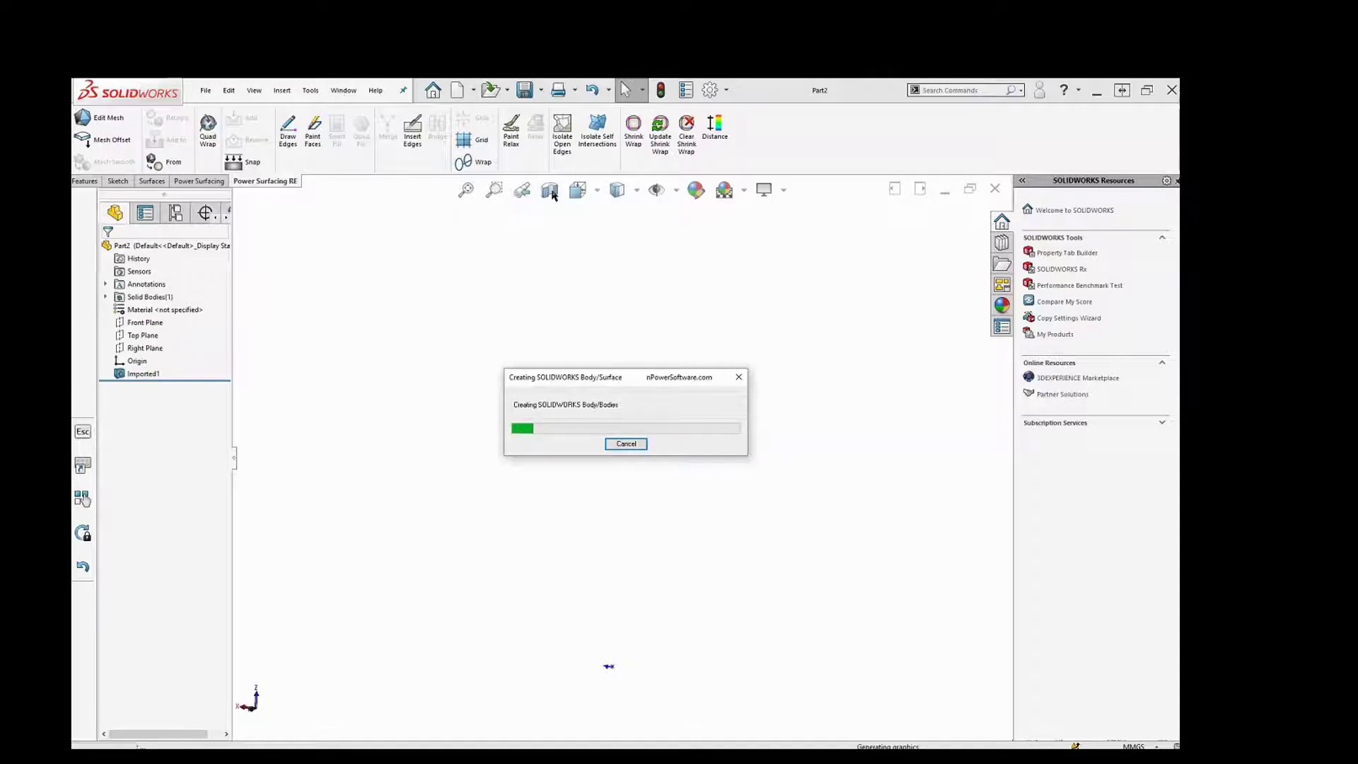
click(637, 191)
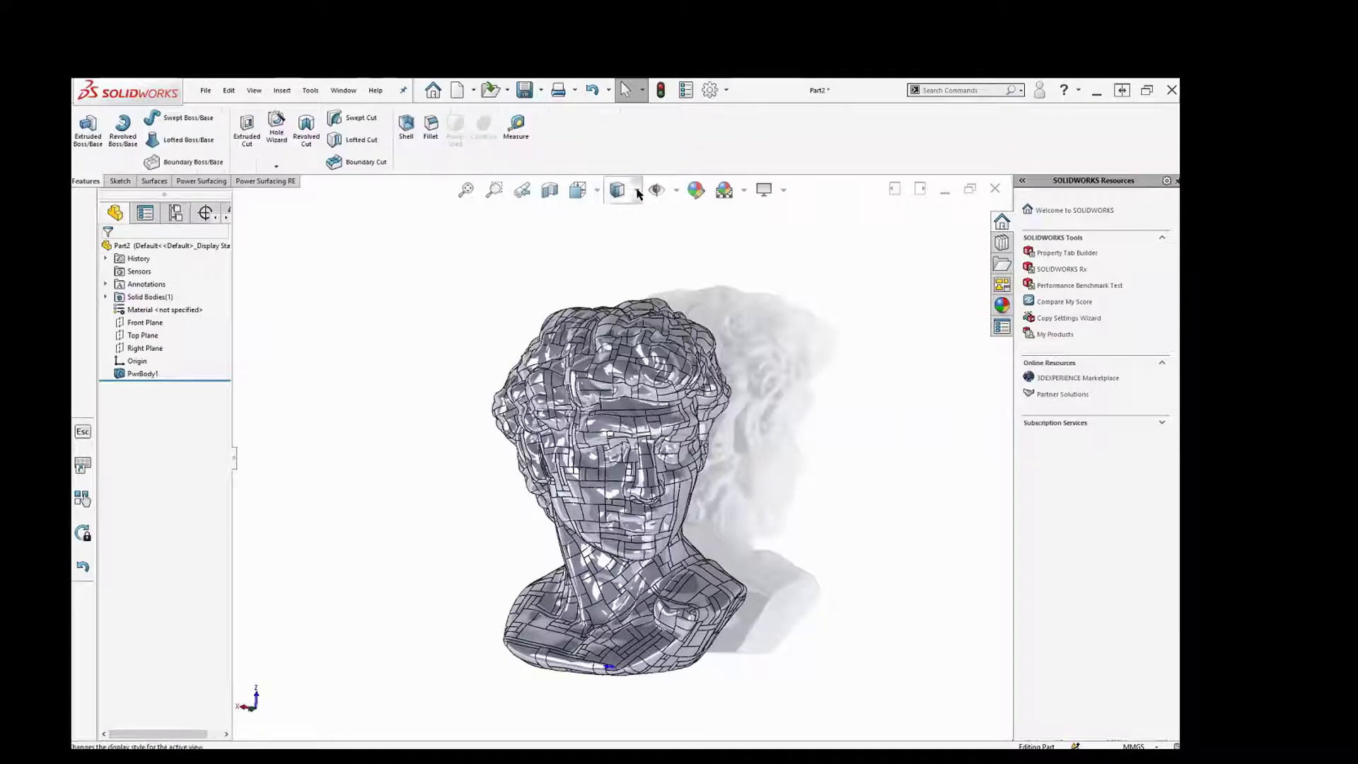
click(622, 241)
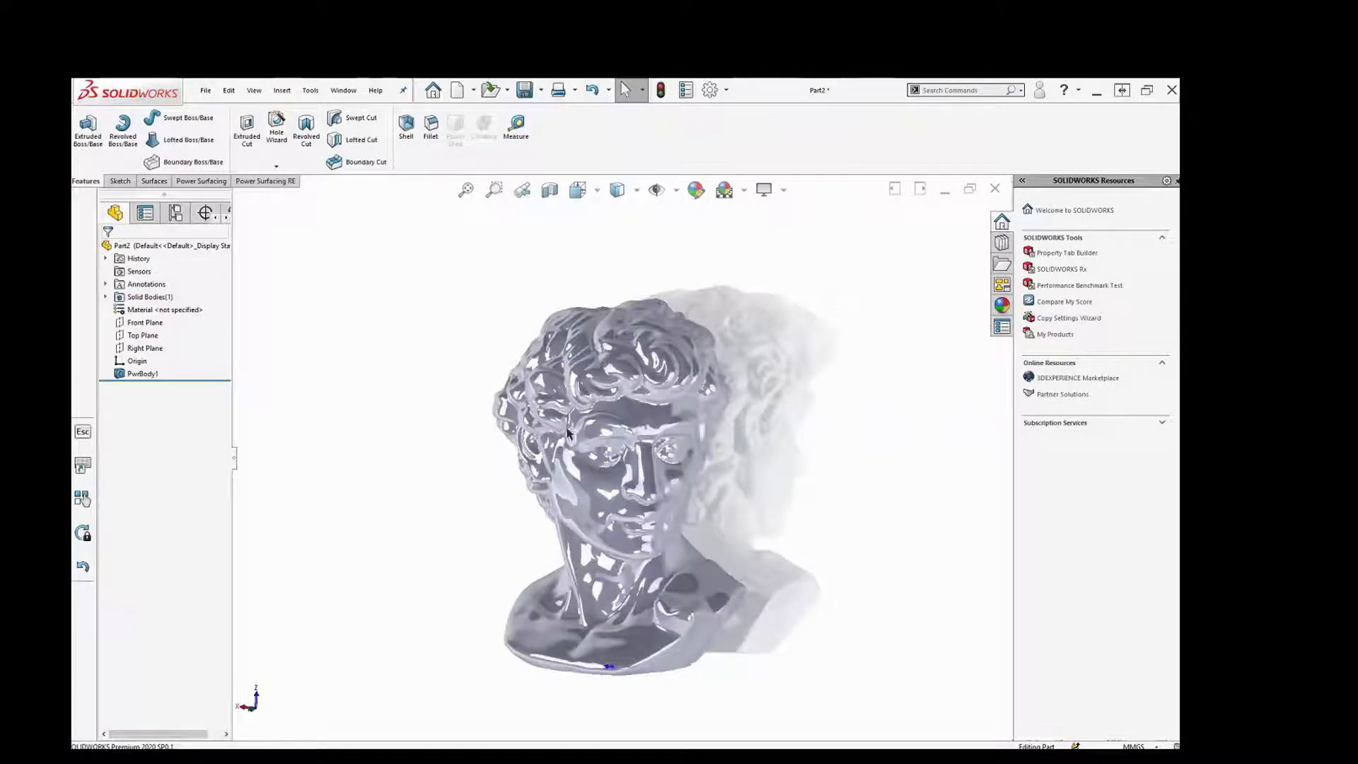
middle_drag(607, 509, 613, 448)
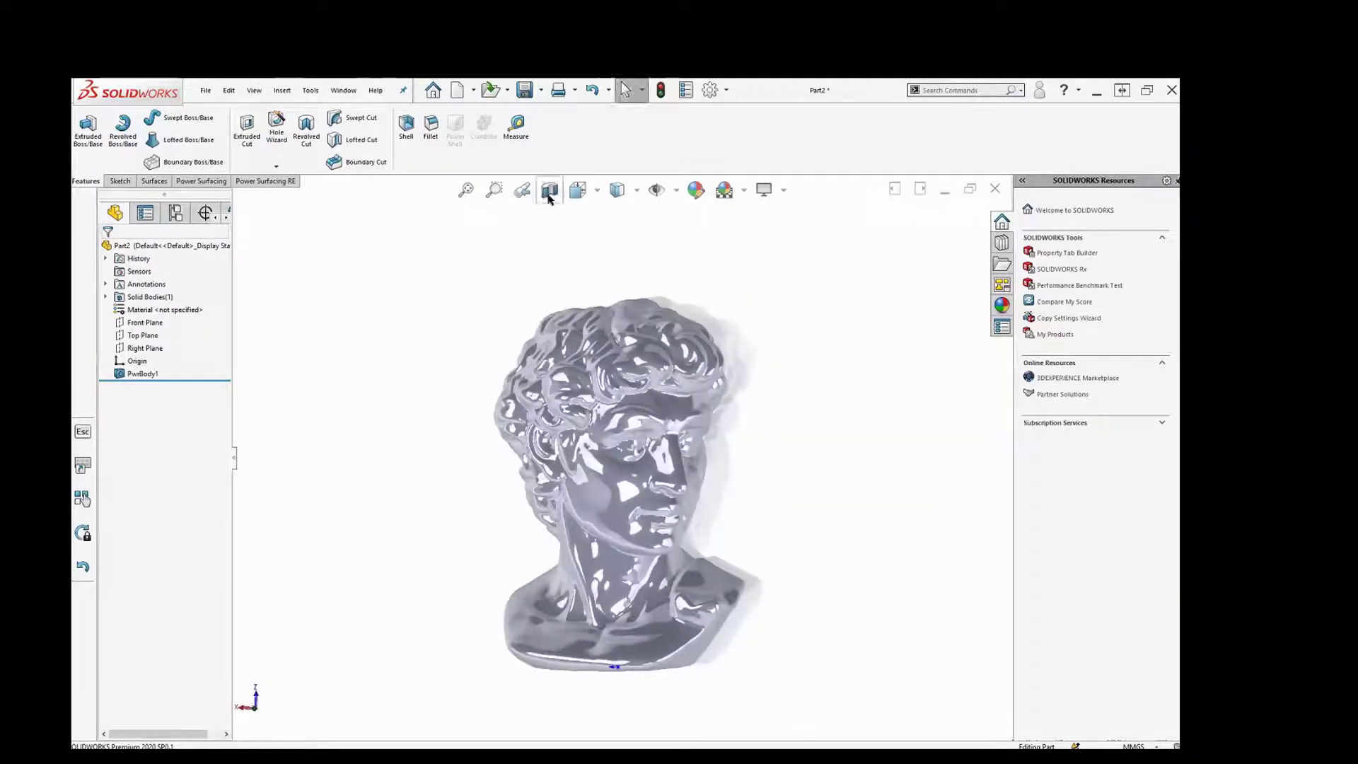
Inspect the interior of the solid bust with a Front Plane section view, moving the section up to about 199 mm
click(550, 190)
drag(620, 609, 648, 375)
middle_drag(647, 375, 635, 435)
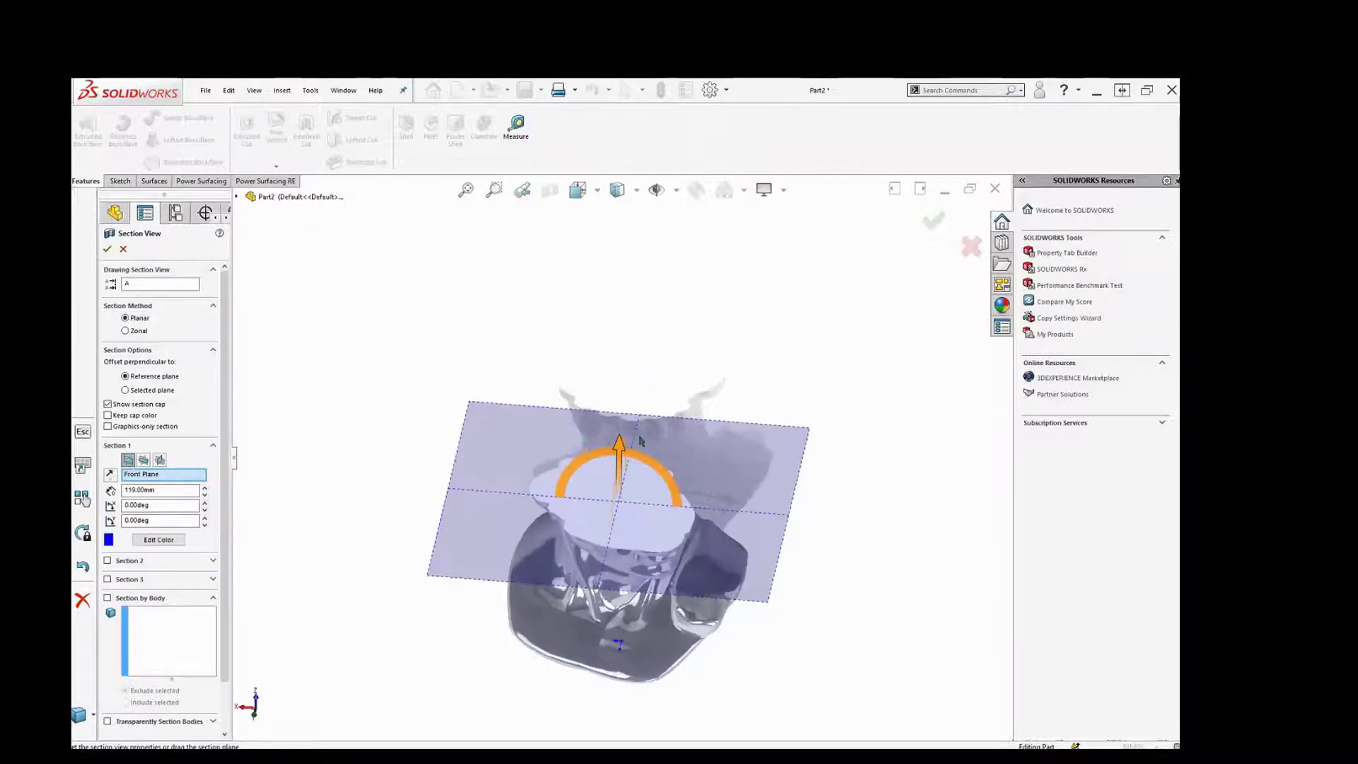
drag(619, 447, 621, 350)
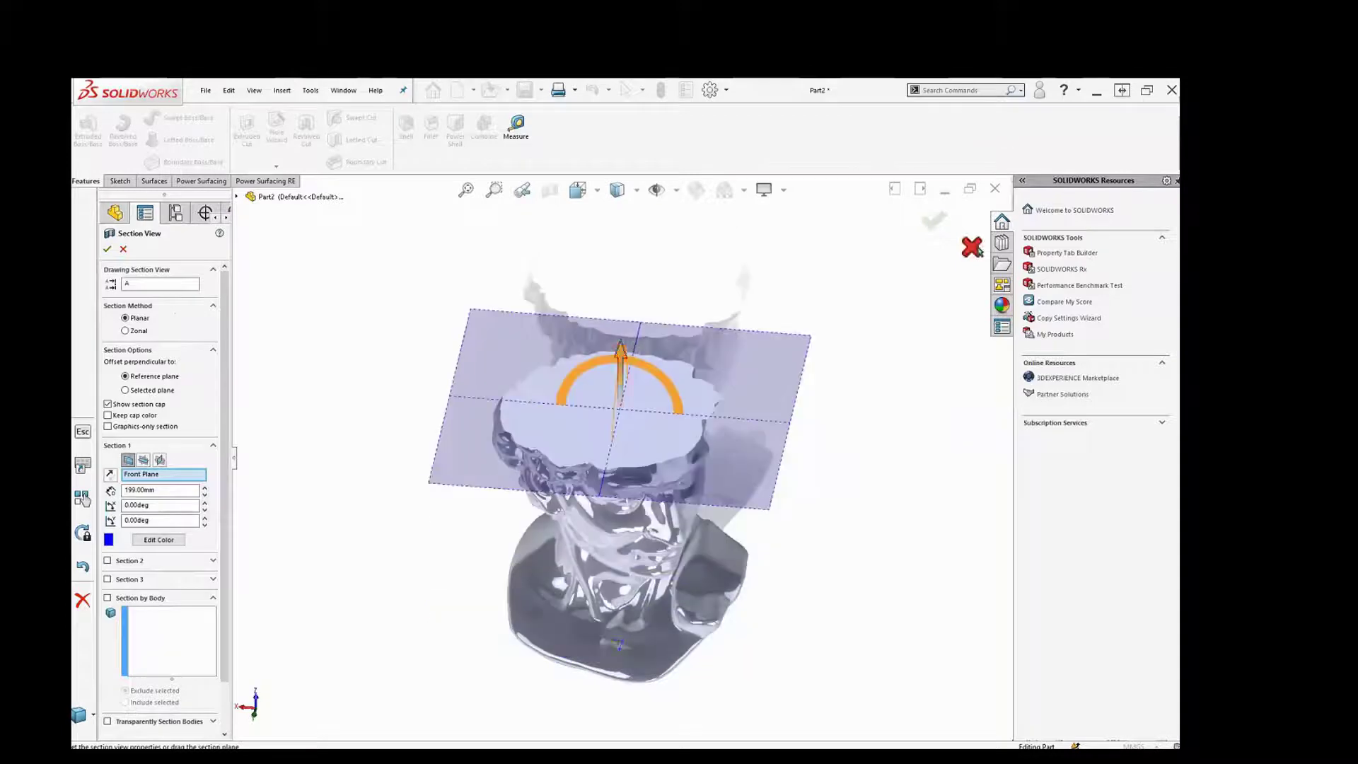
click(123, 249)
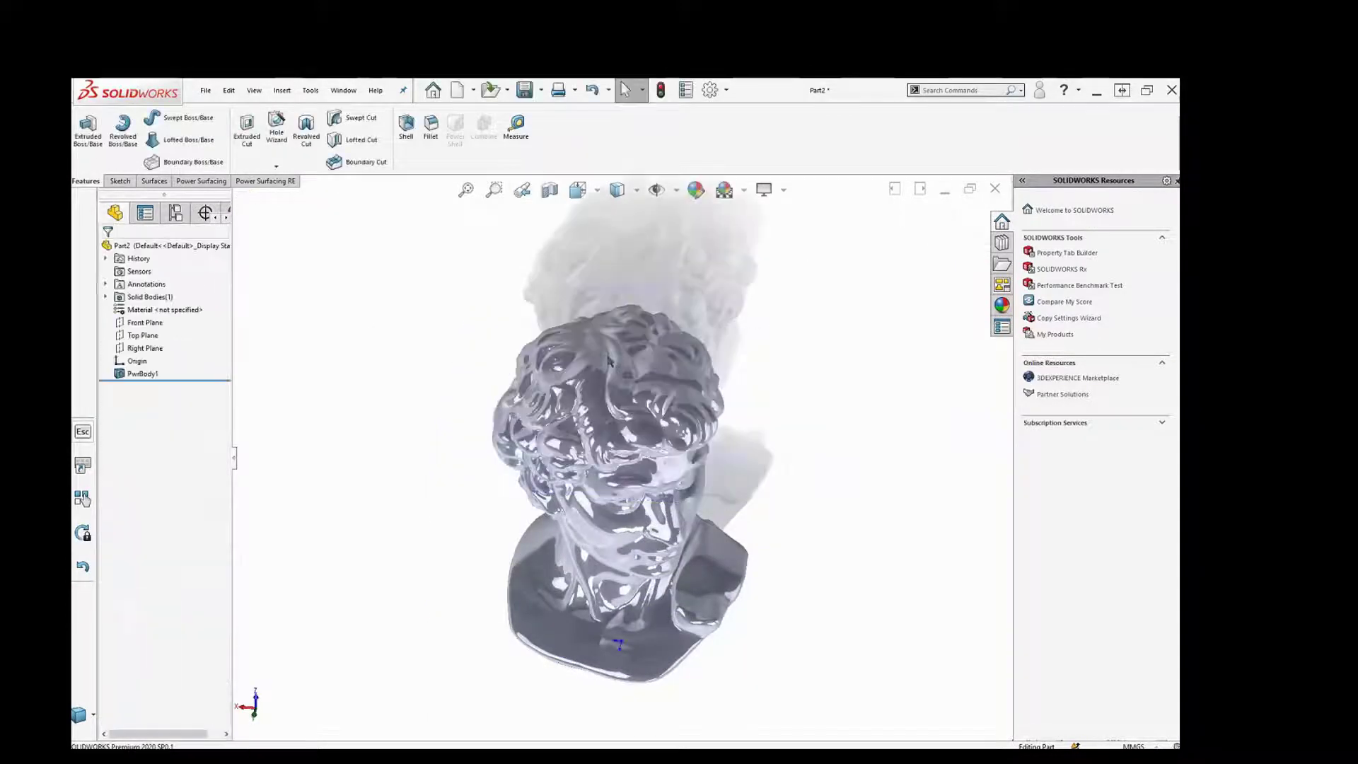
Reopen the PwrBody1 feature for editing and delete all quad faces around the bust, keeping only the reference mesh
right_click(152, 375)
click(162, 332)
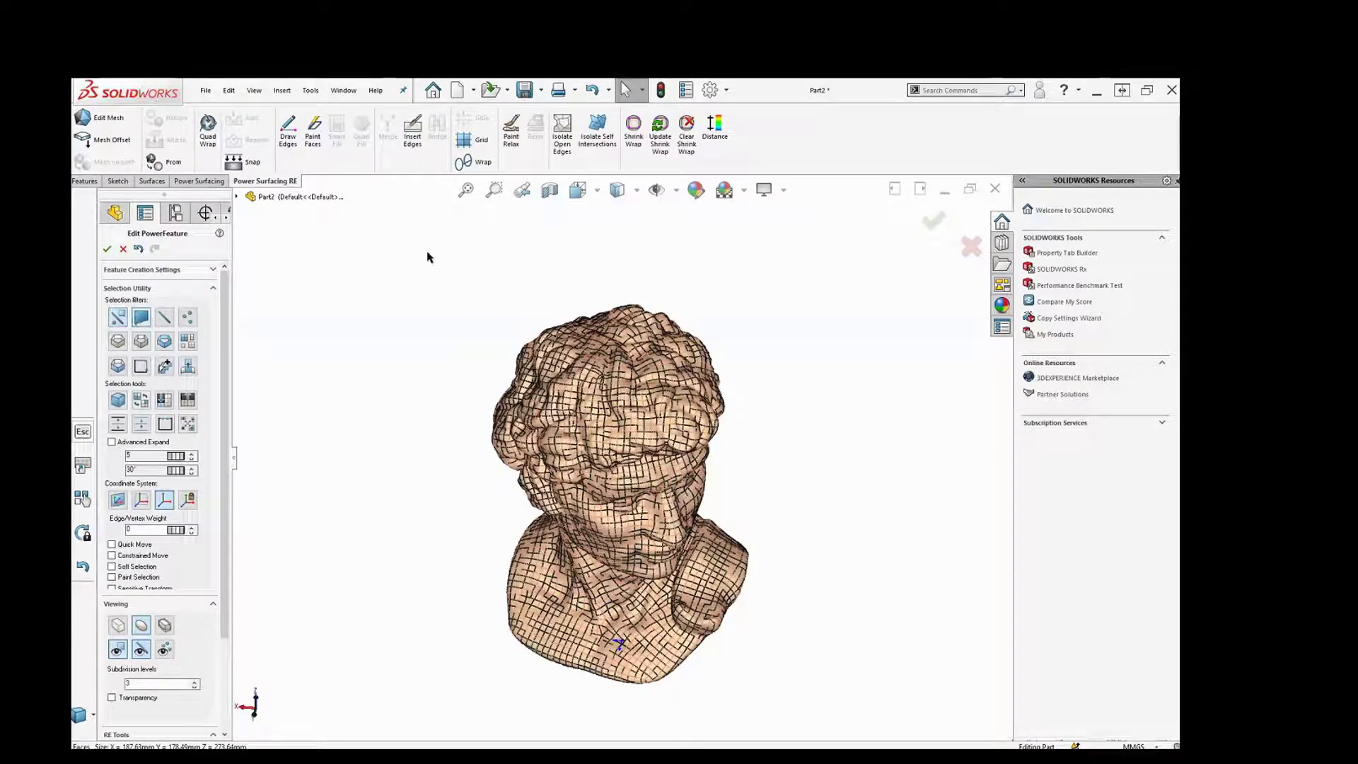
mouse_move(428, 252)
mouse_down()
mouse_move(771, 672)
mouse_move(815, 706)
mouse_up()
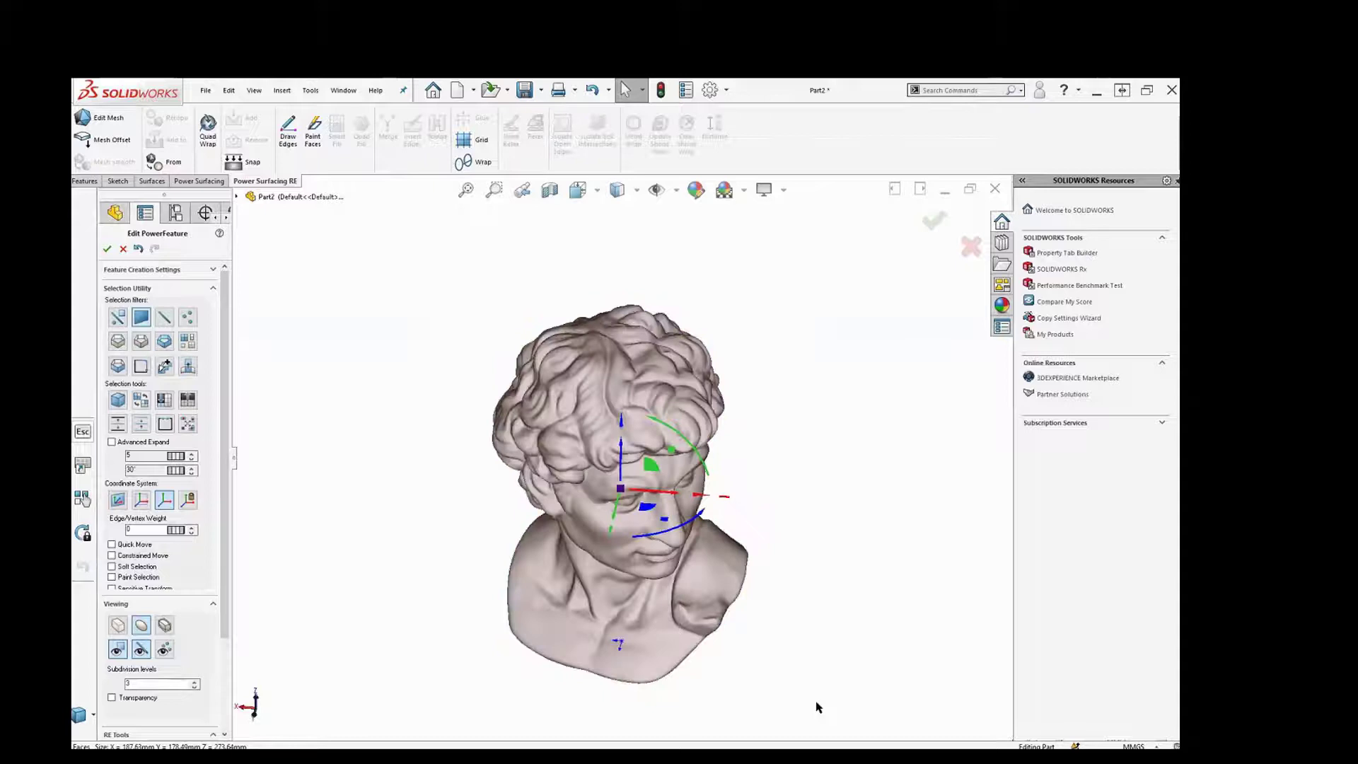
middle_drag(665, 513, 681, 403)
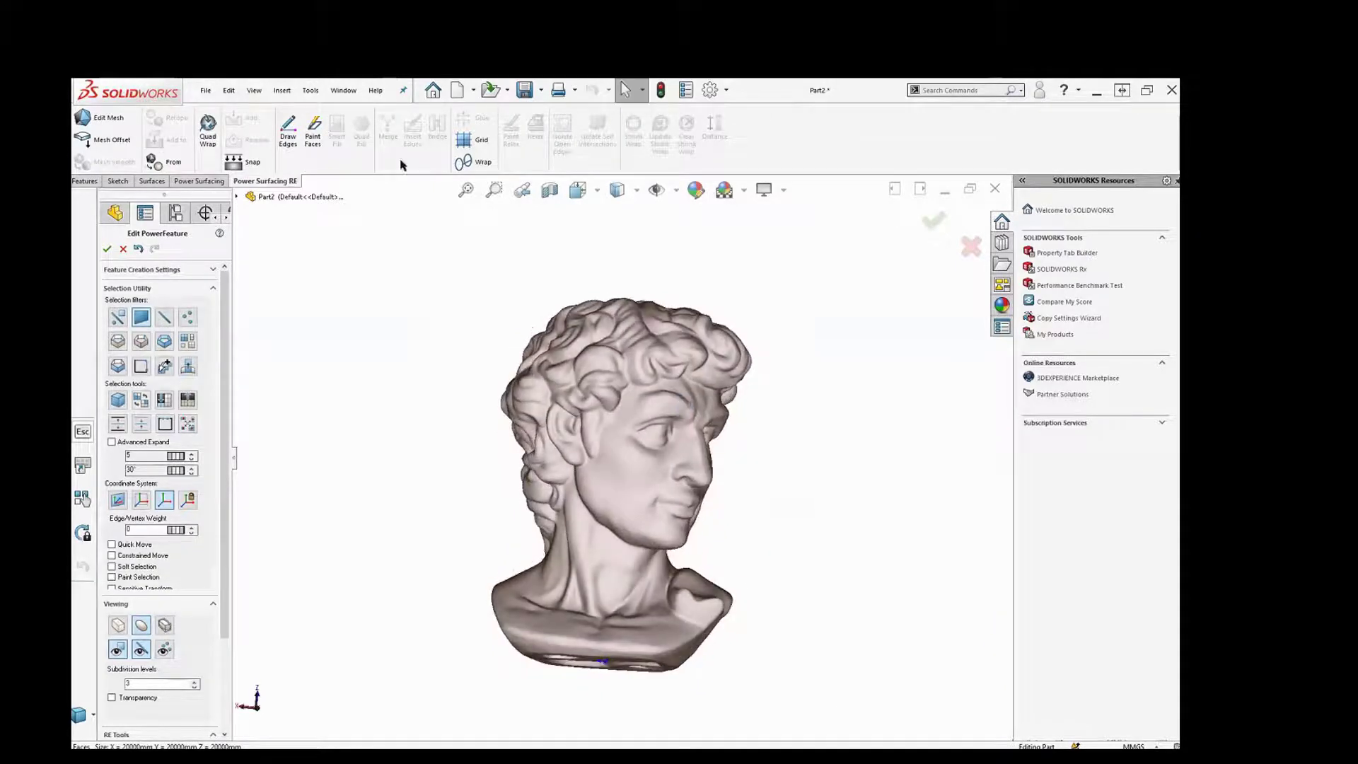
Draw a strip of connected quad faces on the reference mesh along the jawline up toward the ear with Draw Edges
click(289, 130)
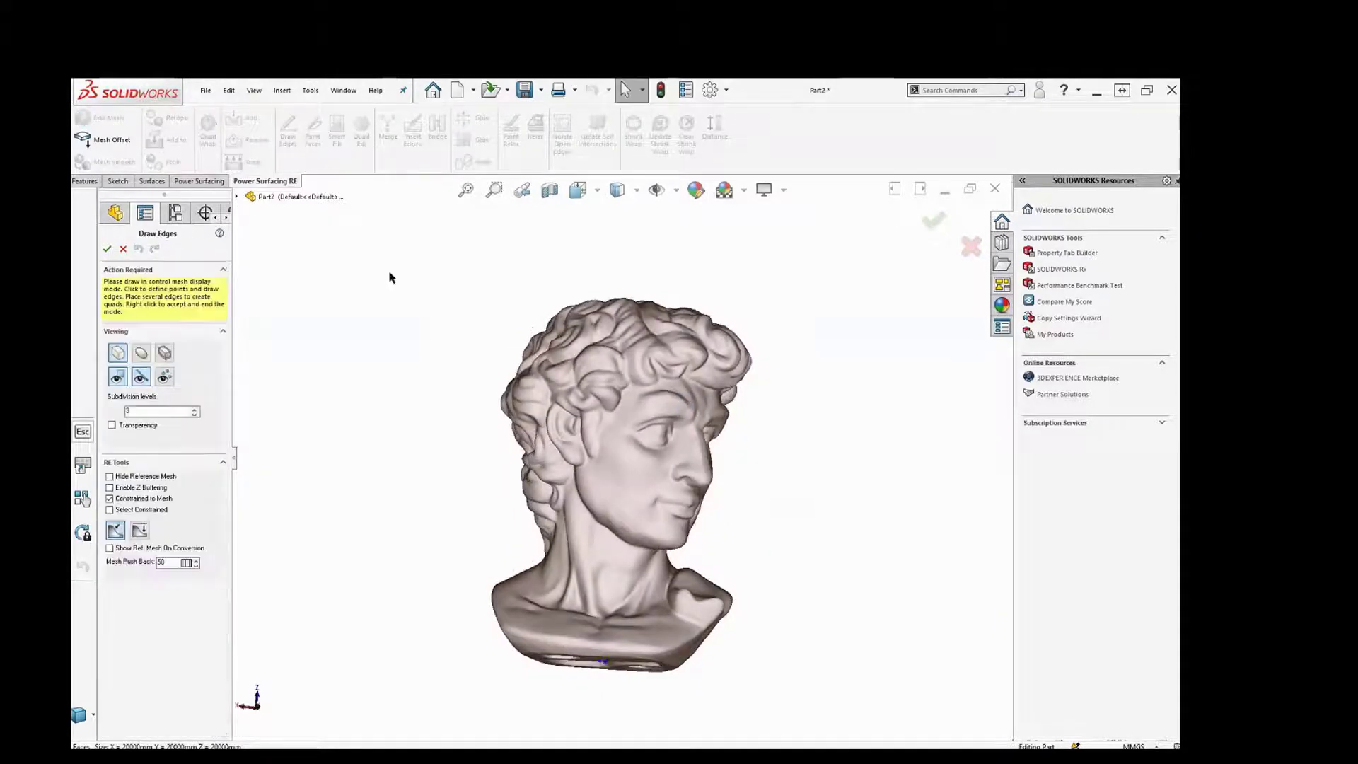
click(581, 476)
click(594, 493)
click(591, 498)
click(610, 516)
click(635, 532)
click(644, 511)
click(621, 503)
right_click(620, 504)
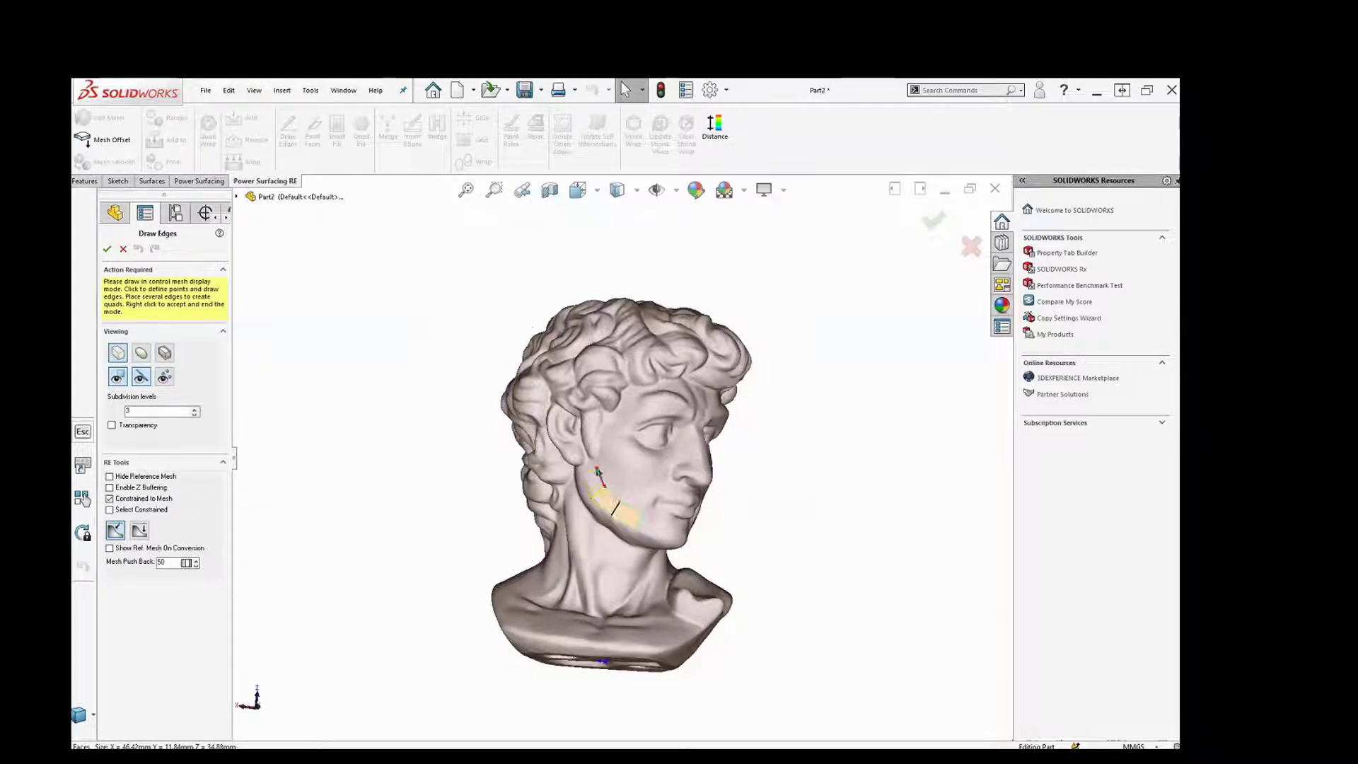
click(597, 469)
click(582, 475)
right_click(639, 464)
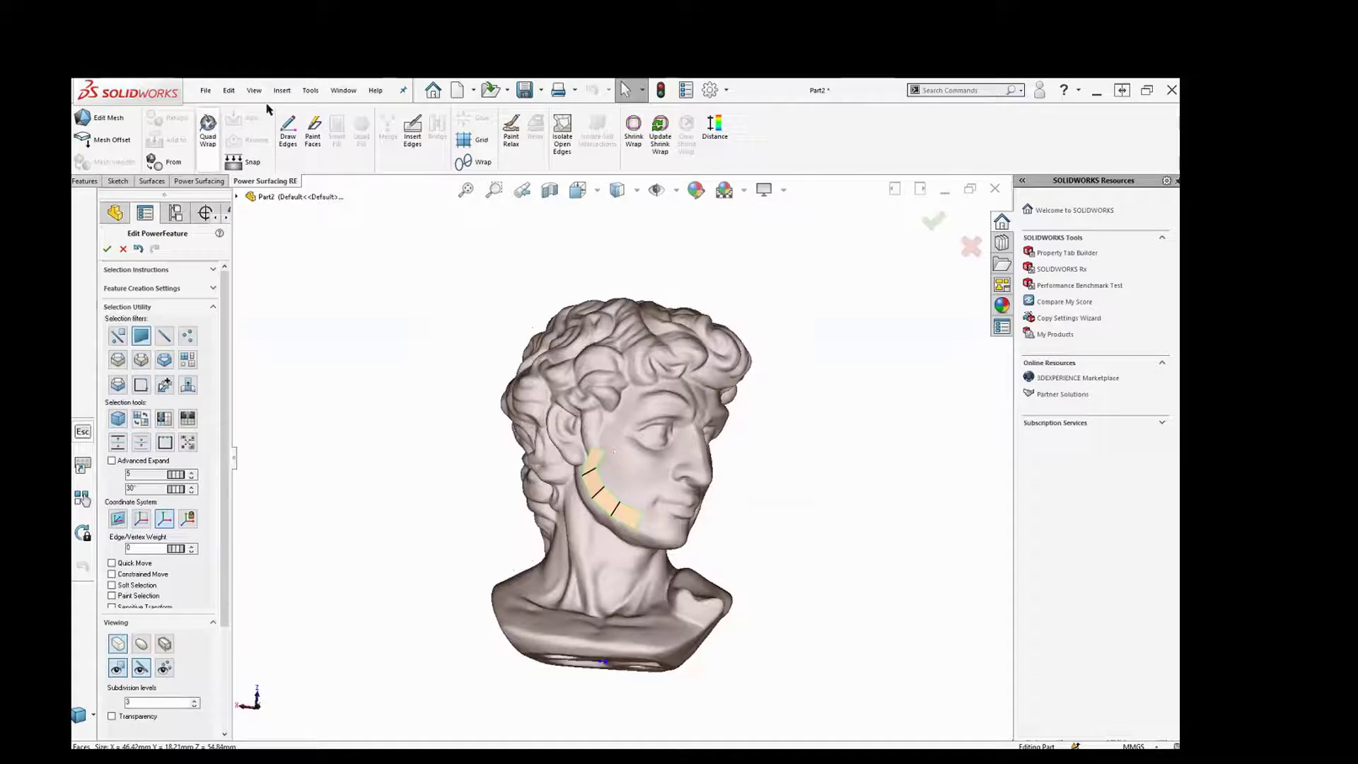
Paint a row of faces from the strip's ear end across the cheek and a short row upward from its chin end
click(313, 133)
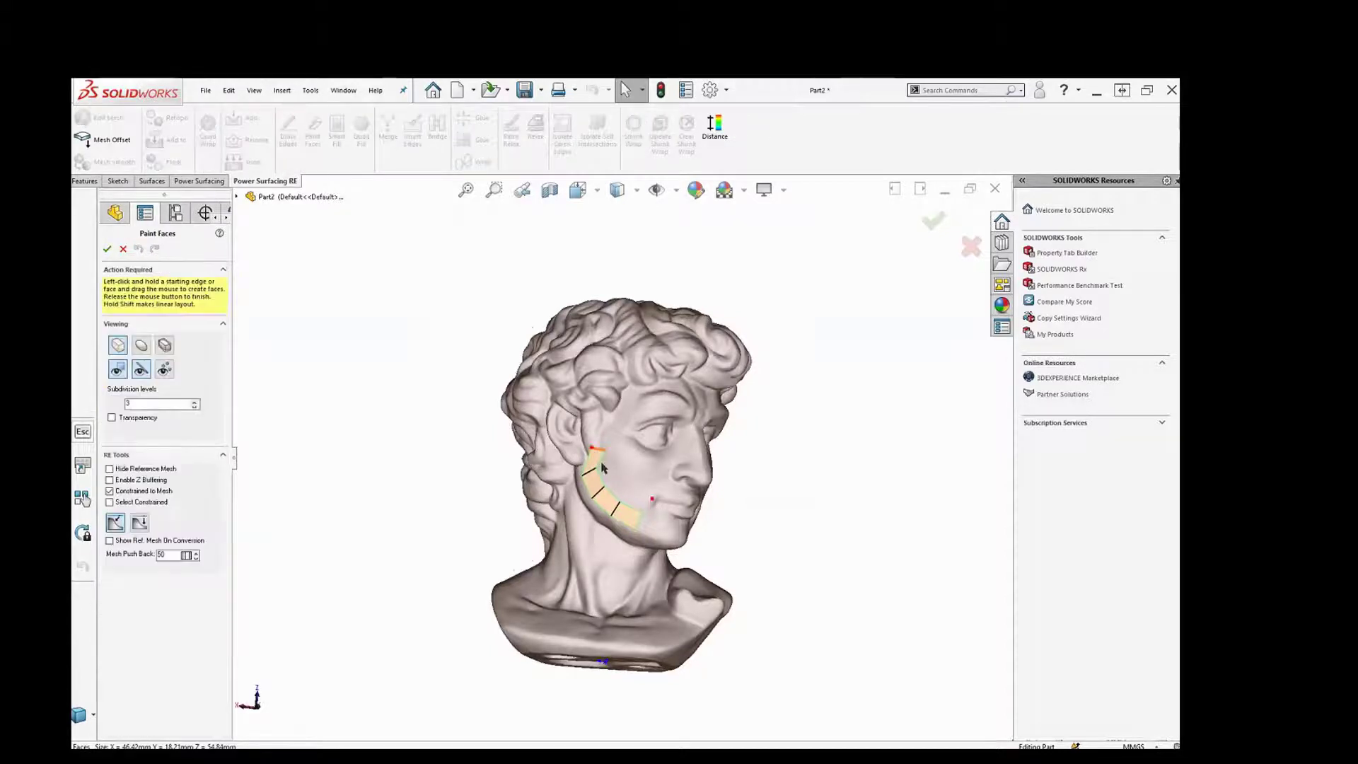
mouse_move(605, 463)
mouse_down()
mouse_move(657, 481)
mouse_move(648, 497)
mouse_up()
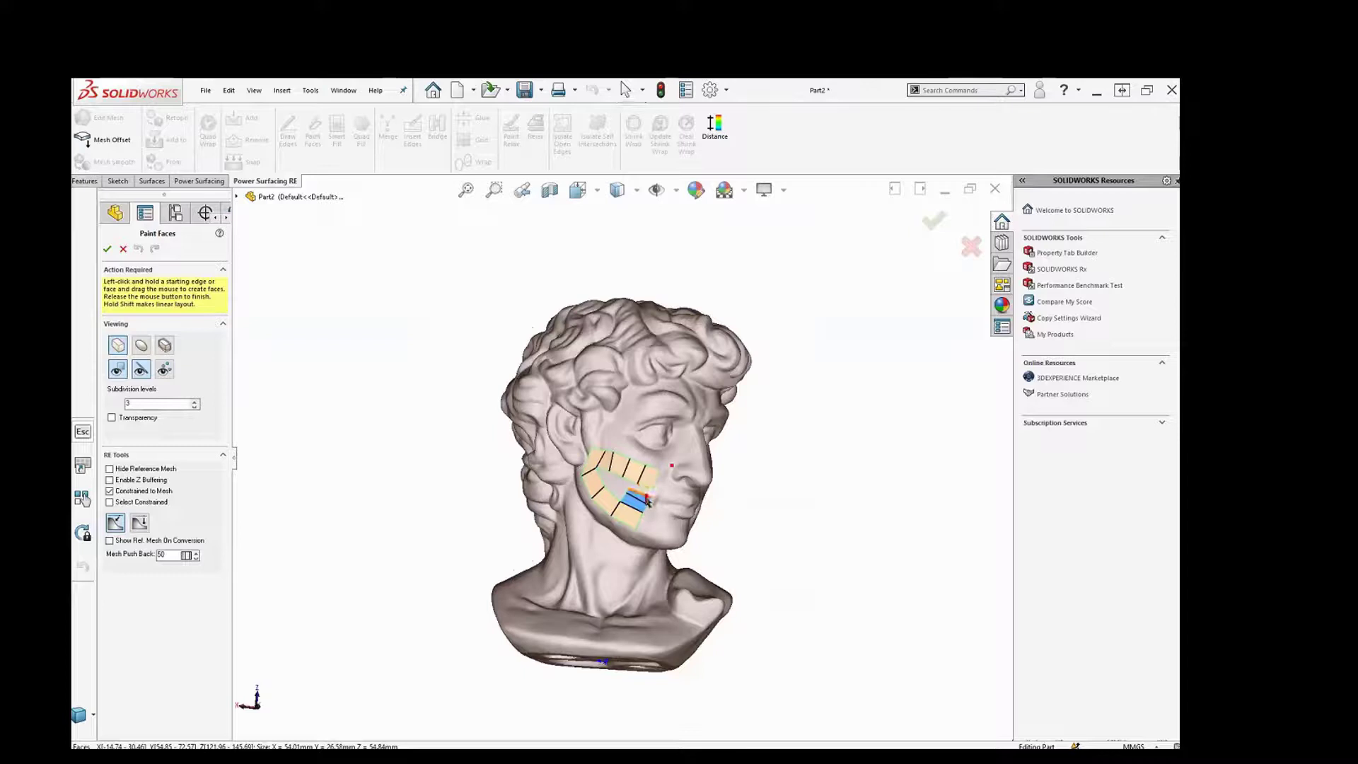
scroll(647, 499, down, 6)
key(Escape)
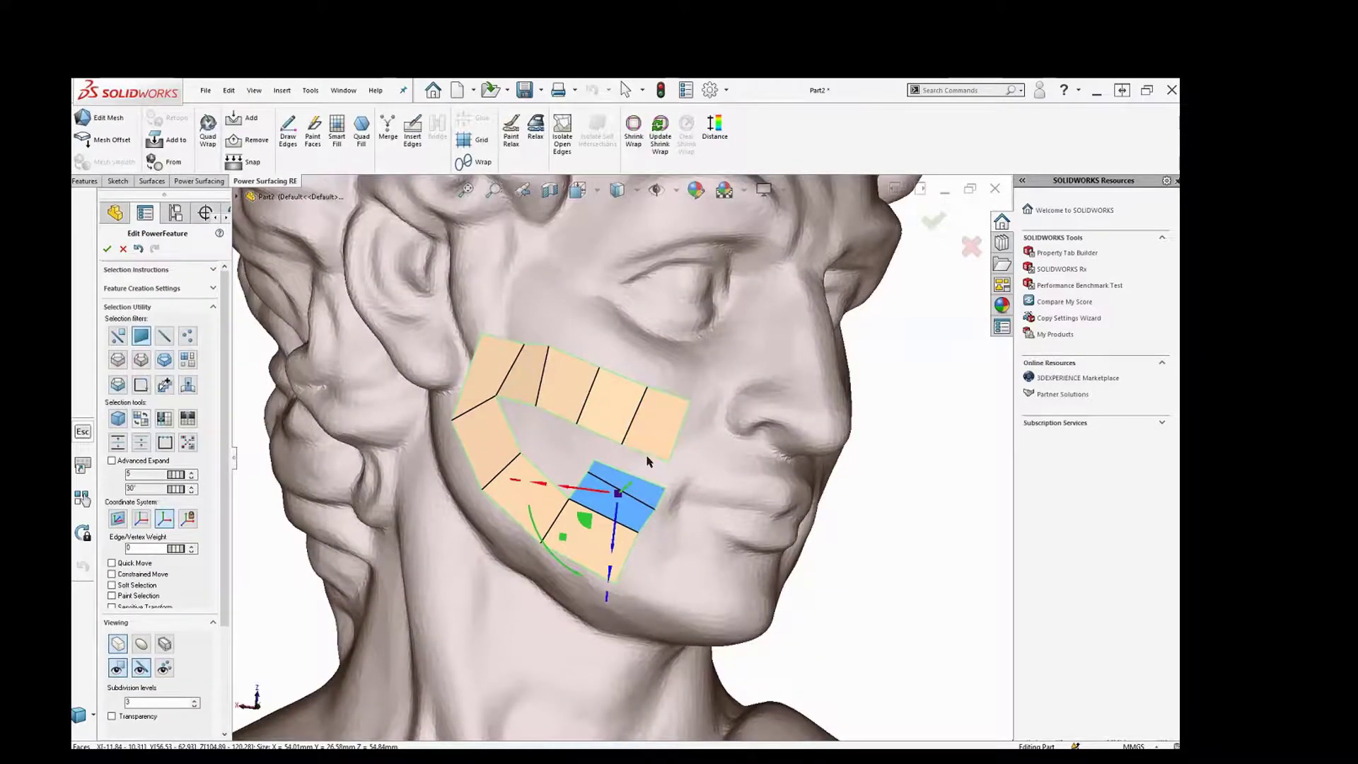
Bridge the facing open edges of the two painted rows near the mouth with one segment
click(164, 336)
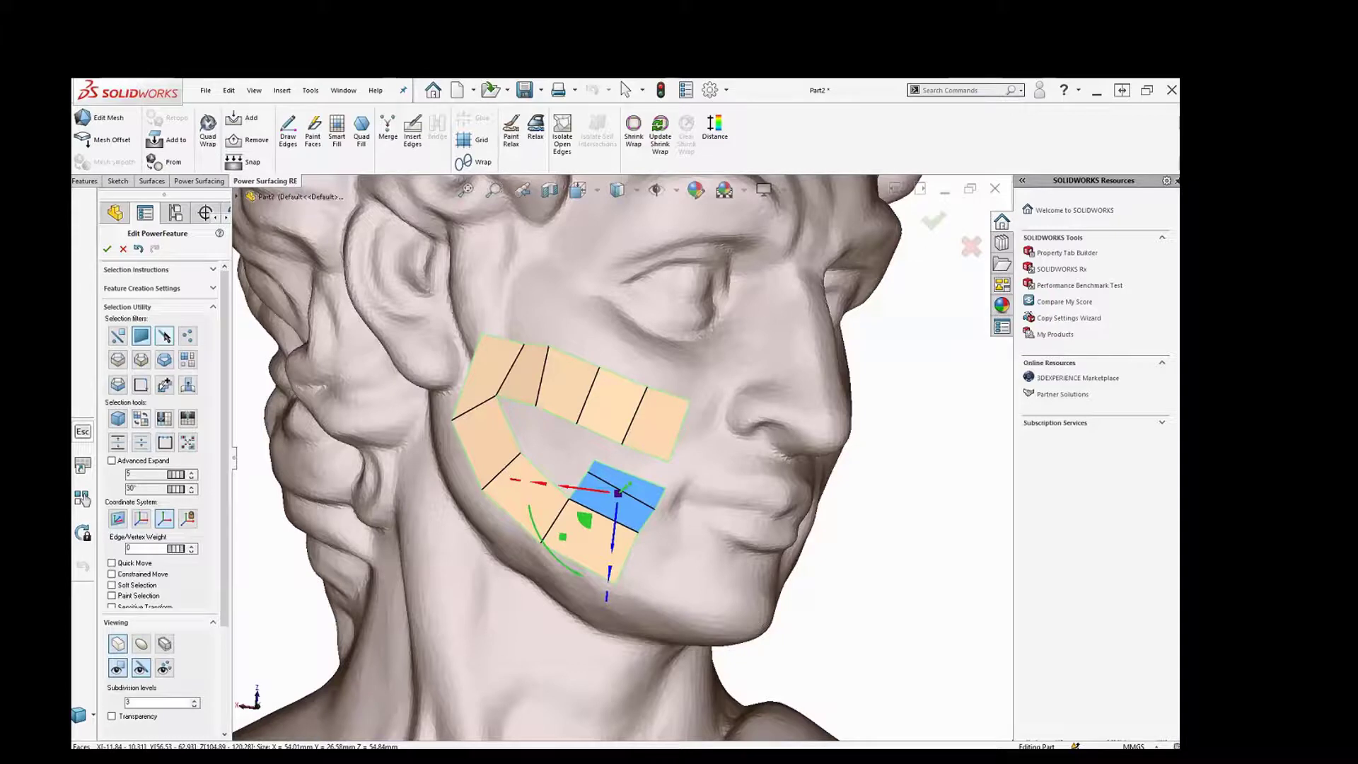
click(643, 460)
click(656, 488)
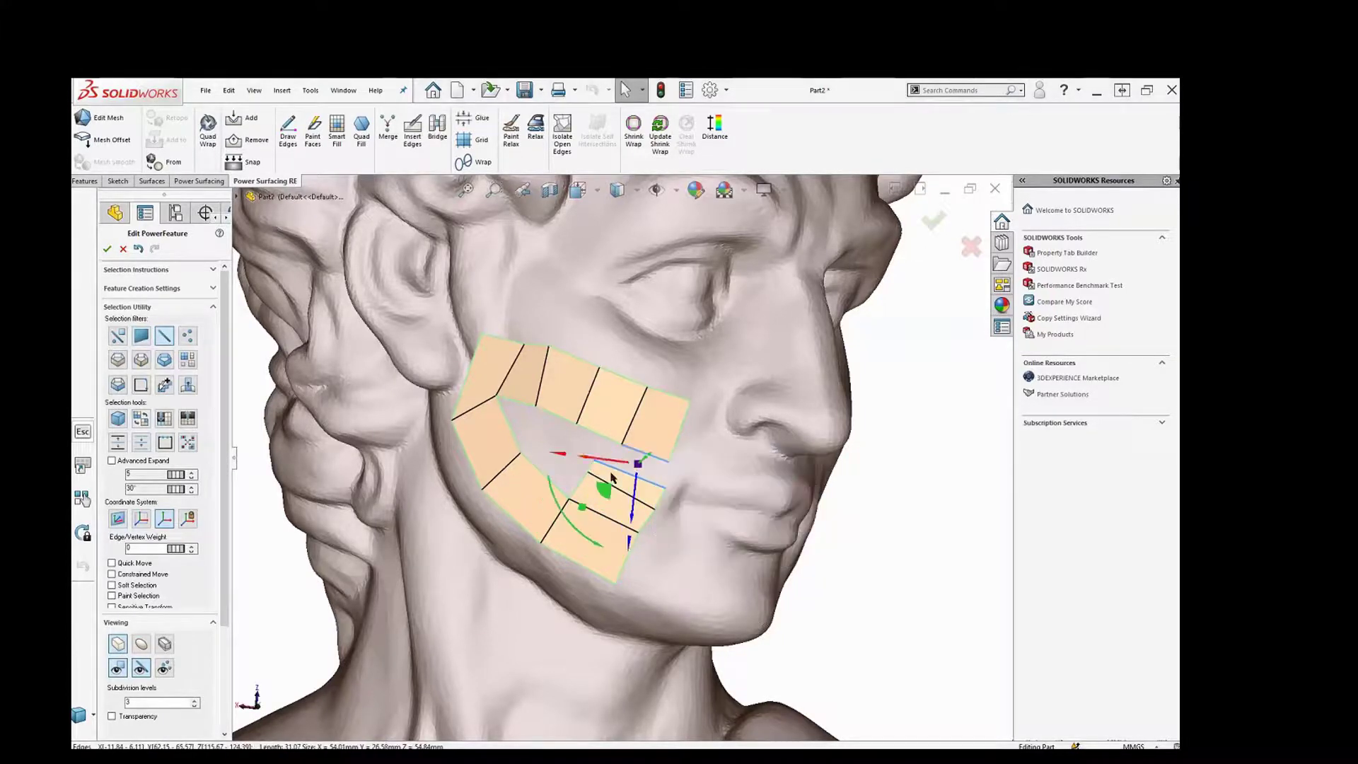
key(s)
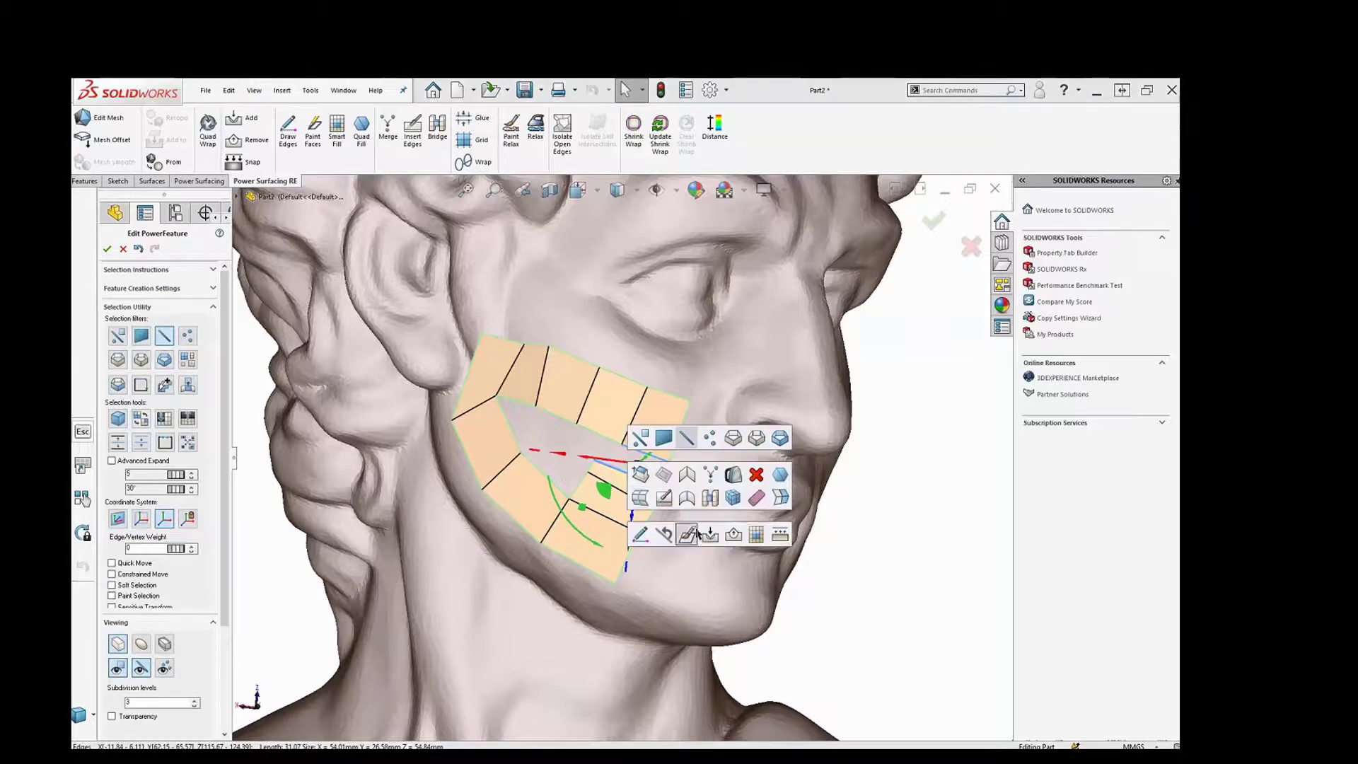
click(710, 499)
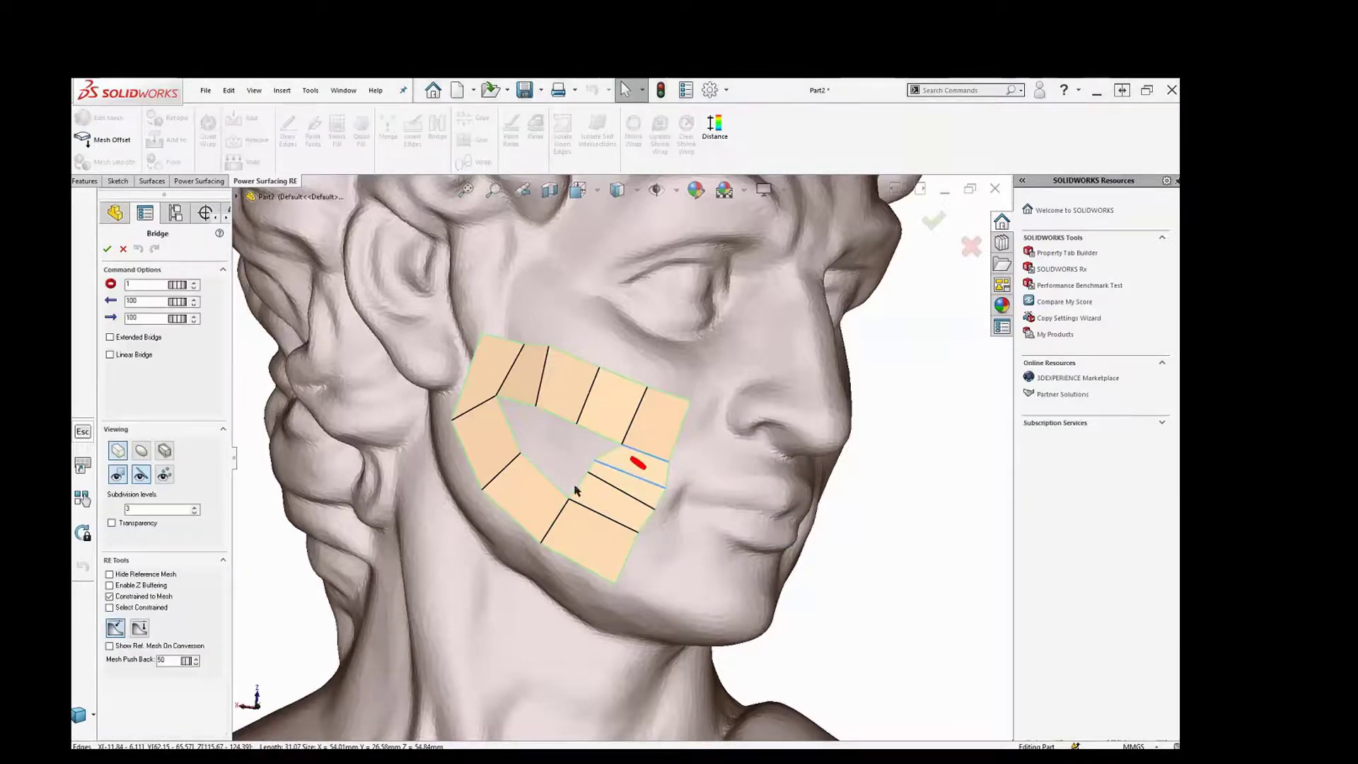
key(Return)
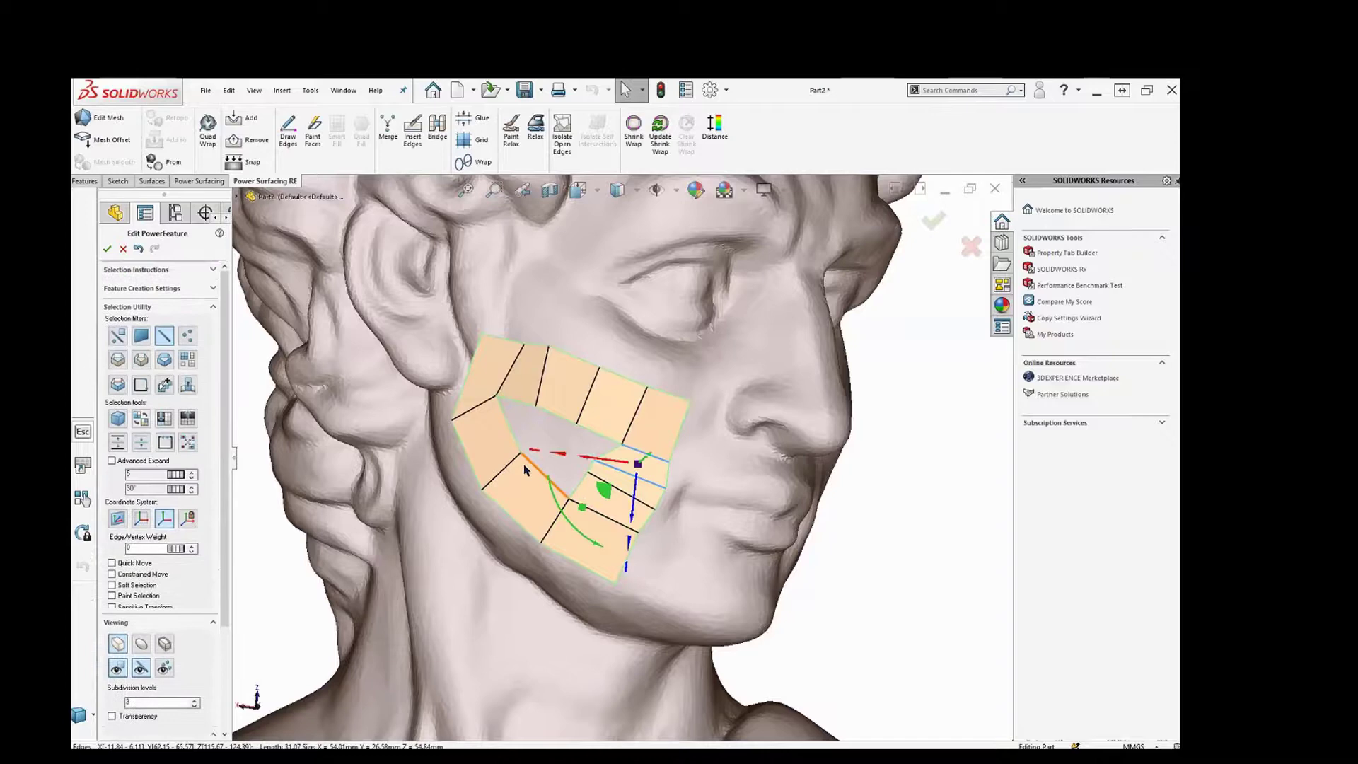
Fill the remaining hole enclosed by the cheek patch with new faces
click(529, 461)
key(s)
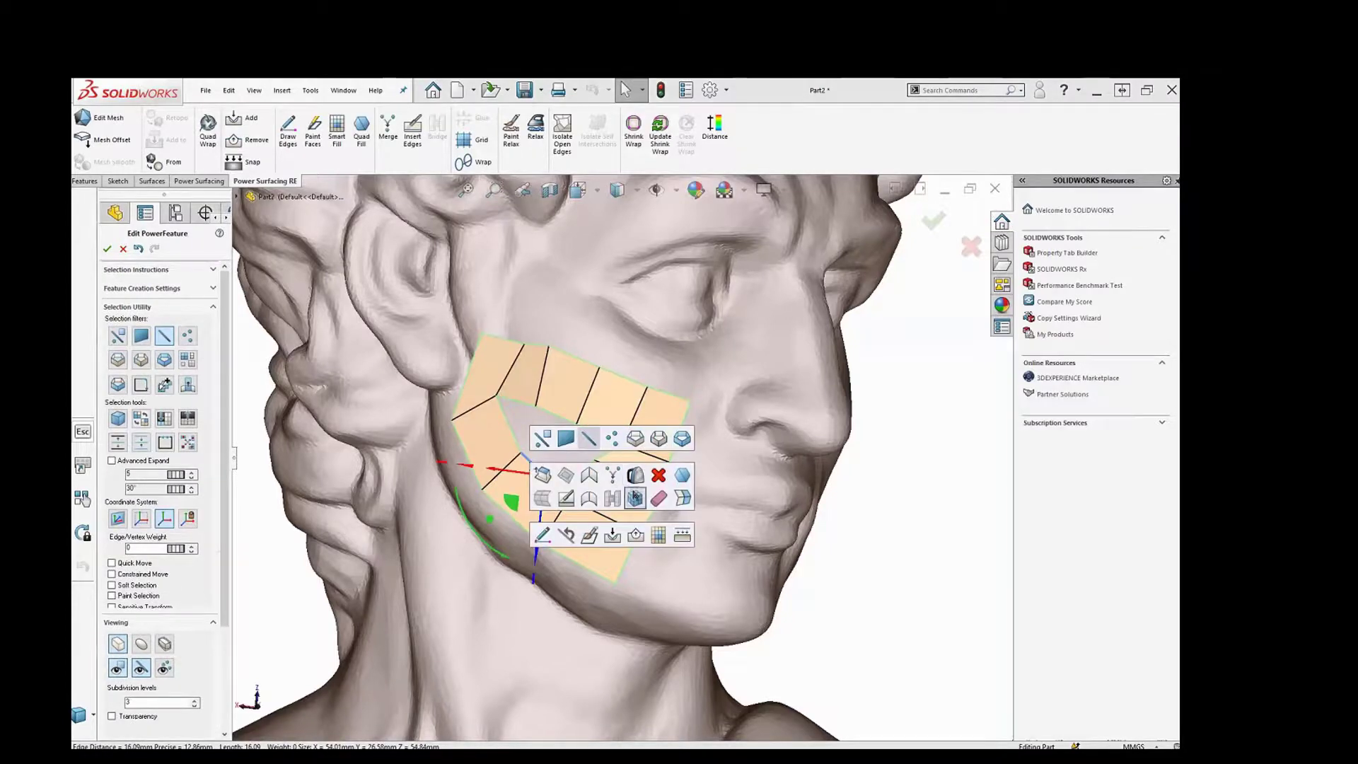
click(683, 475)
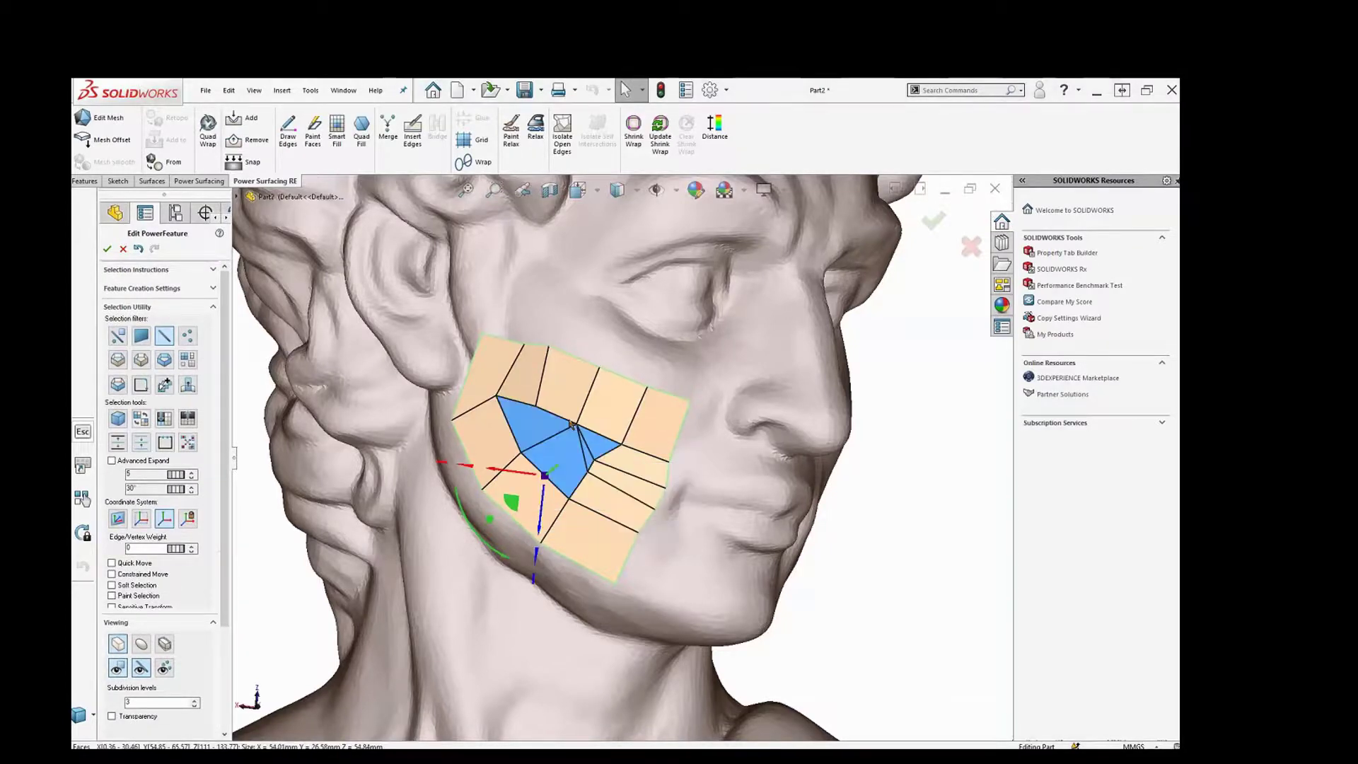
Subdivide the filled cheek patch and Shrink Wrap it onto the reference mesh with interpolation level 2 and the default output type
middle_drag(599, 463, 593, 408)
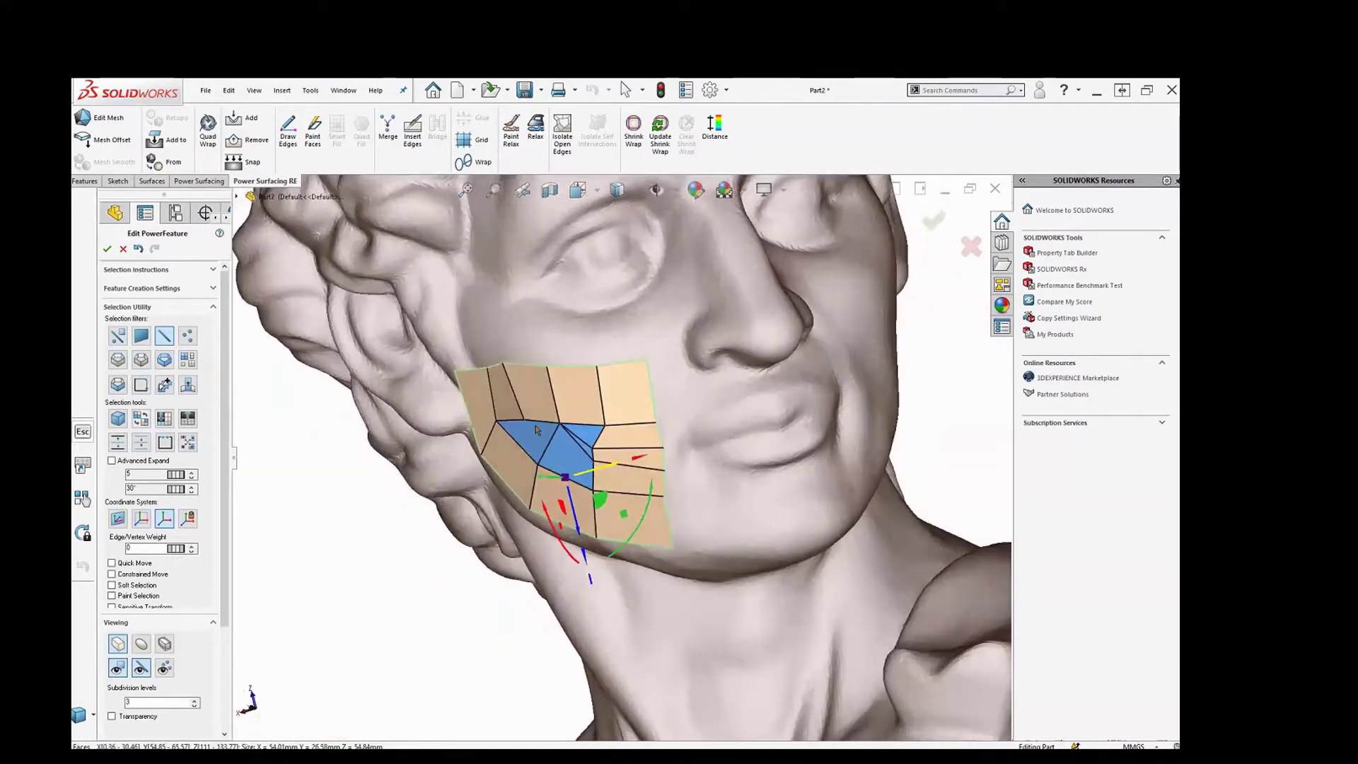
key(s)
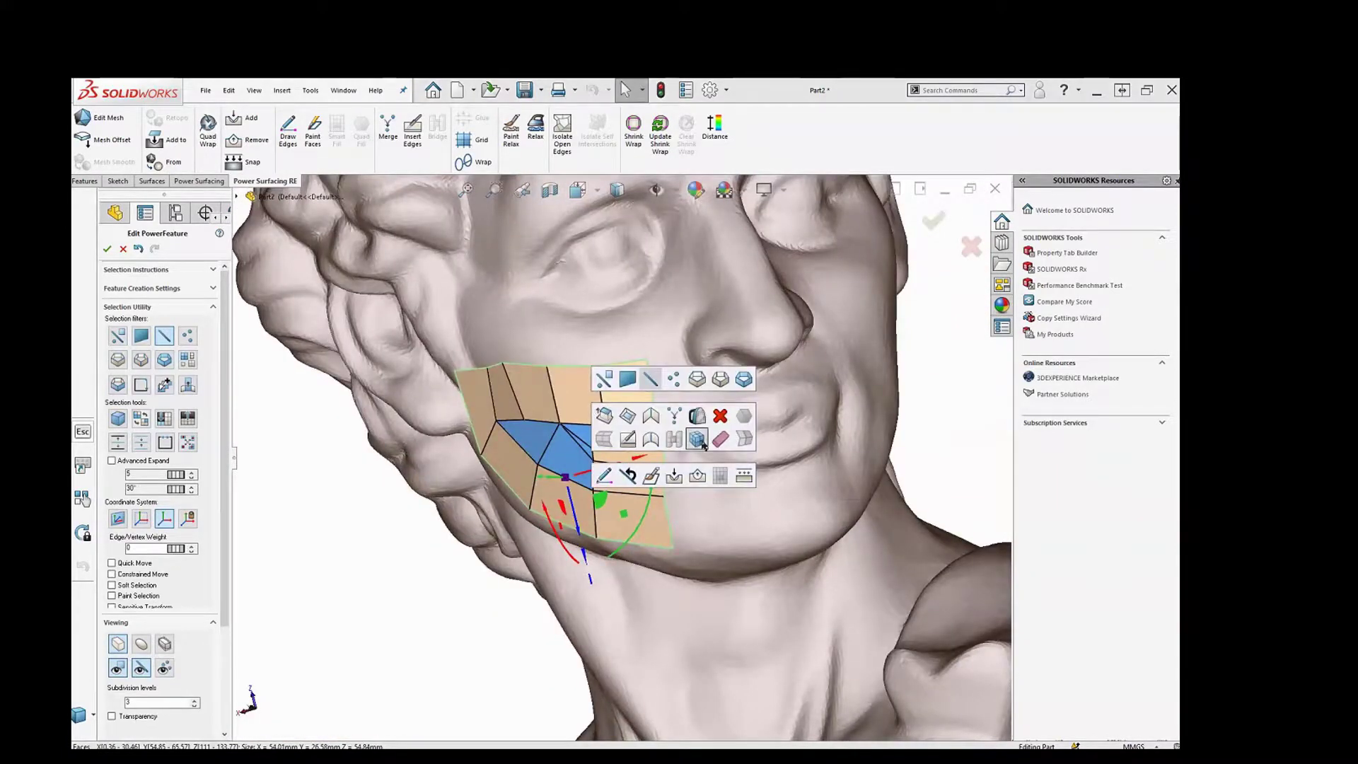
click(704, 446)
middle_drag(566, 435, 623, 386)
click(644, 129)
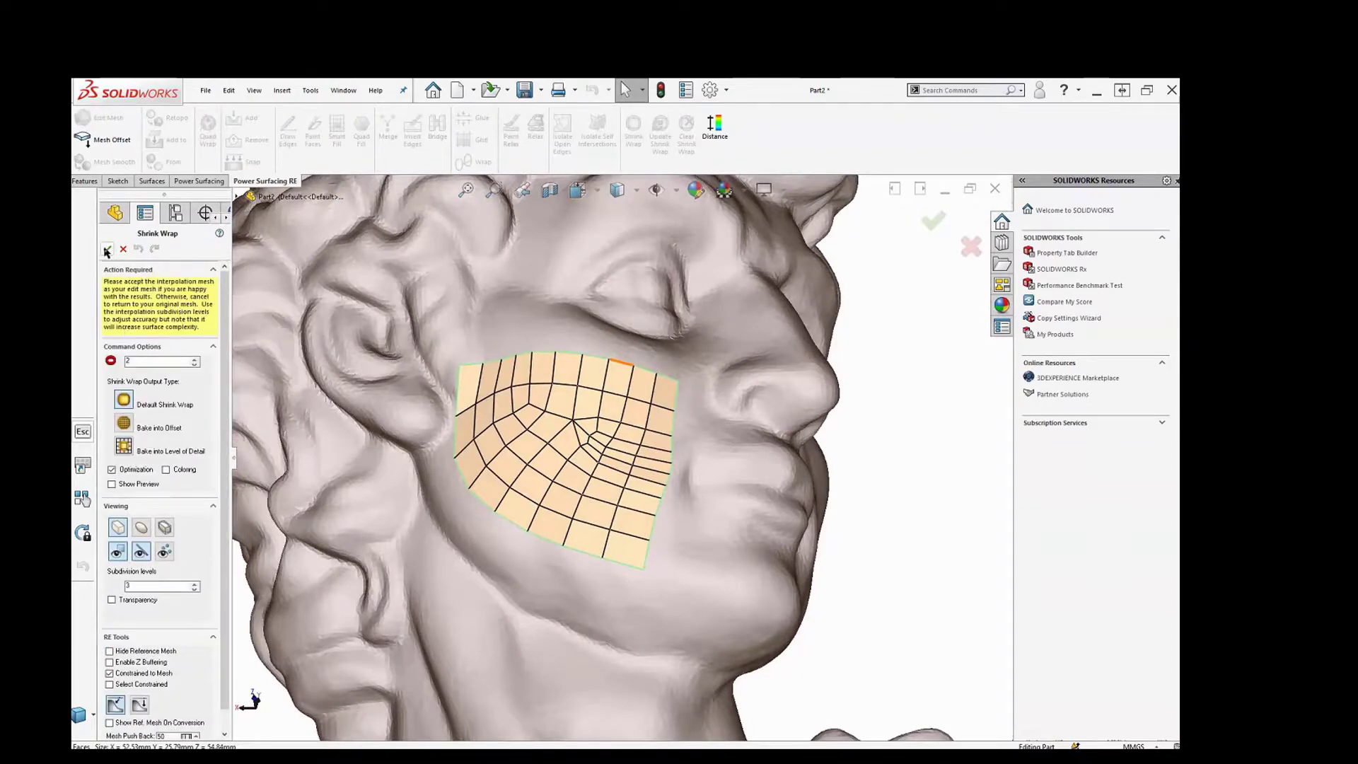
click(107, 249)
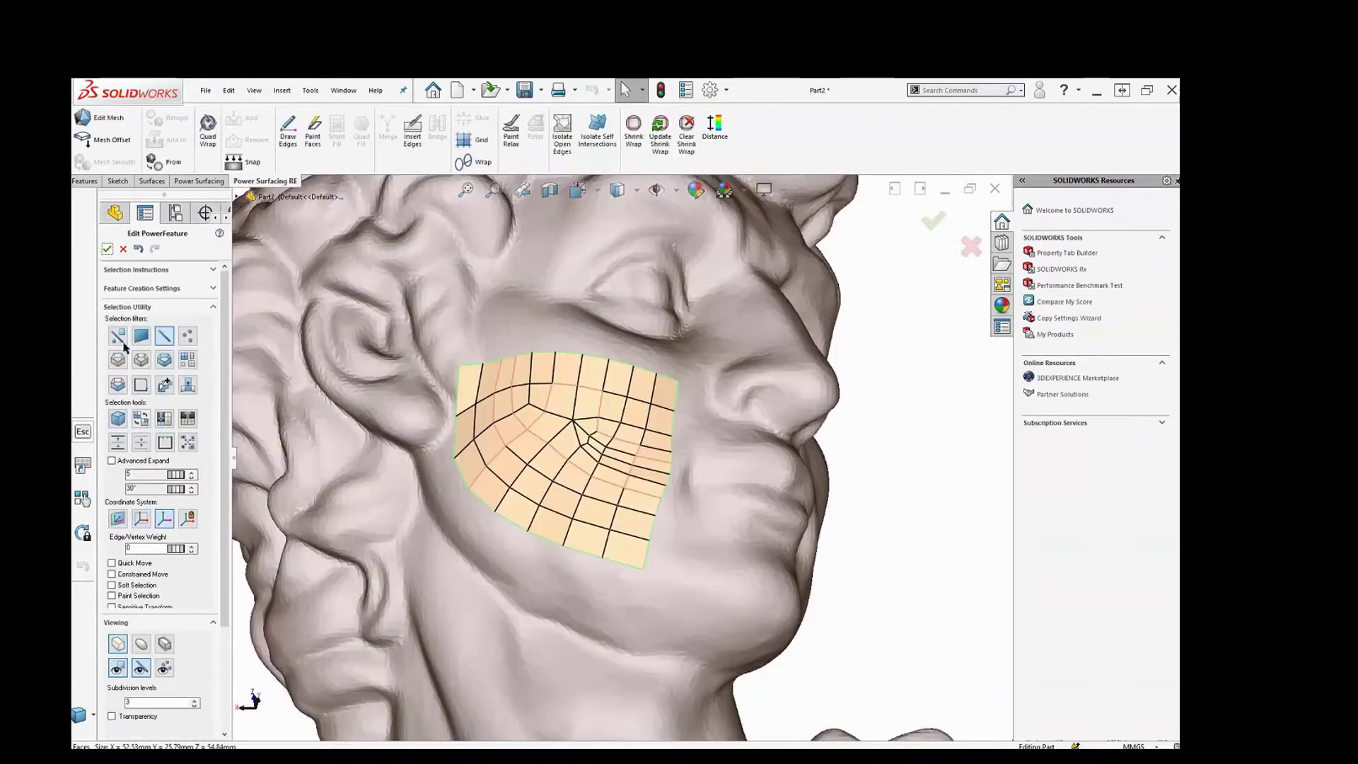